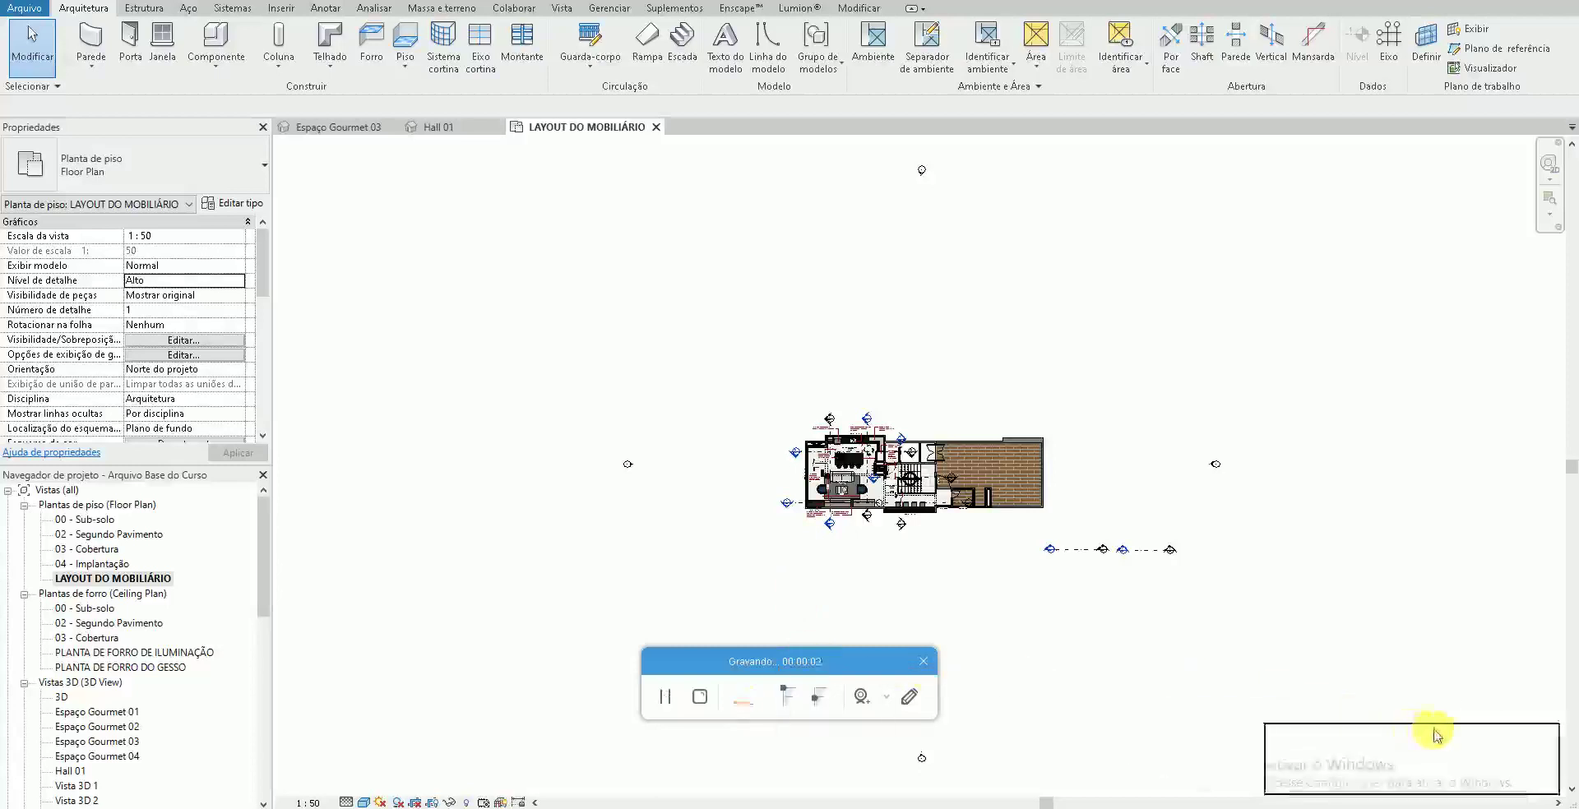
Step: Zoom and pan the LAYOUT DO MOBILIÁRIO plan until the Espaço Gourmet kitchen fills the view
{"action": "scroll", "coordinate": [820, 485], "scroll_direction": "up", "scroll_amount": 2}
{"action": "scroll", "coordinate": [820, 486], "scroll_direction": "up", "scroll_amount": 2}
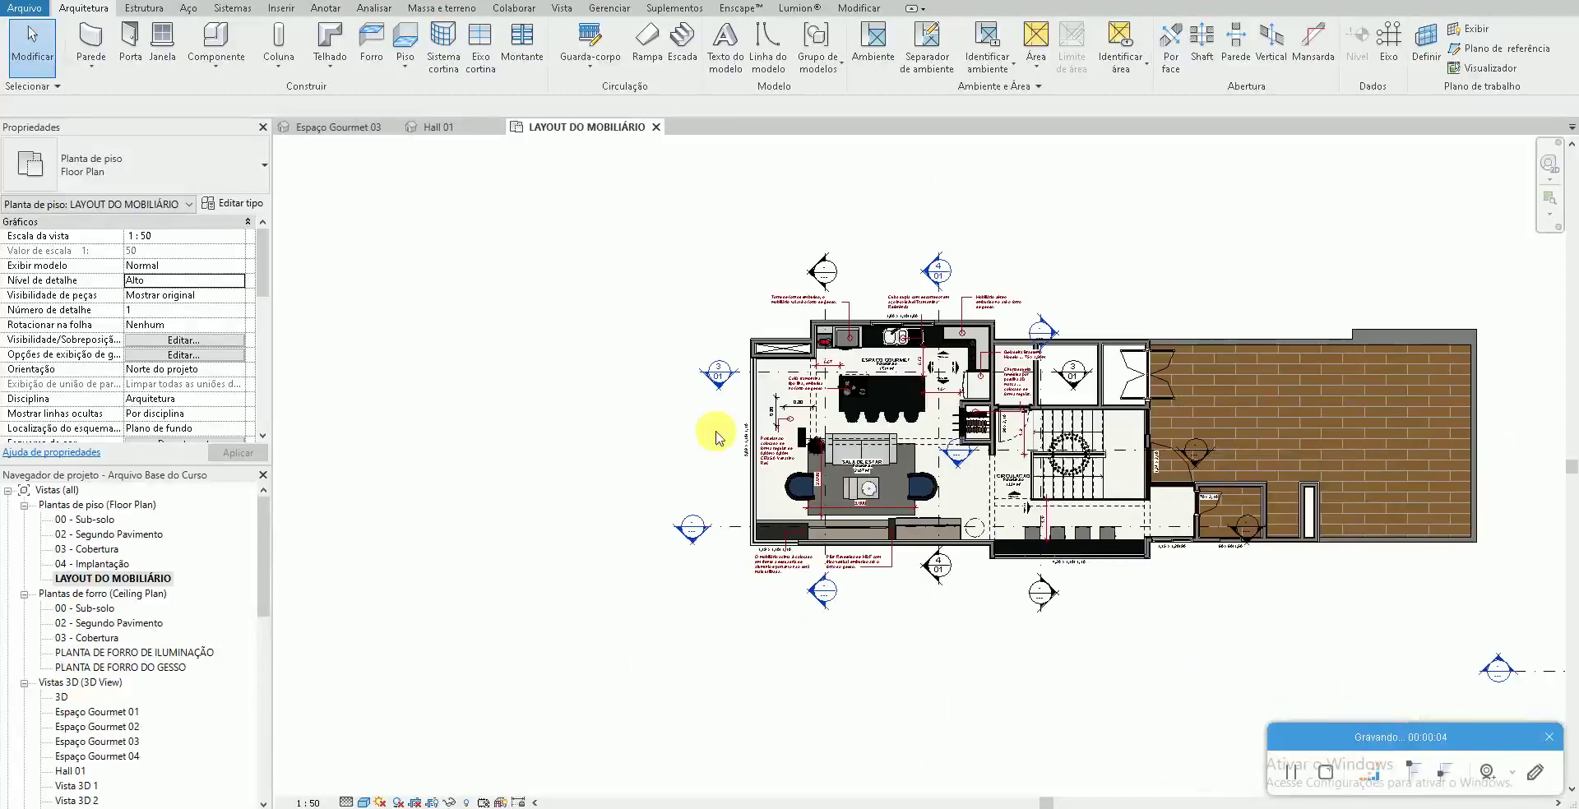
{"action": "scroll", "coordinate": [652, 422], "scroll_direction": "up", "scroll_amount": 2}
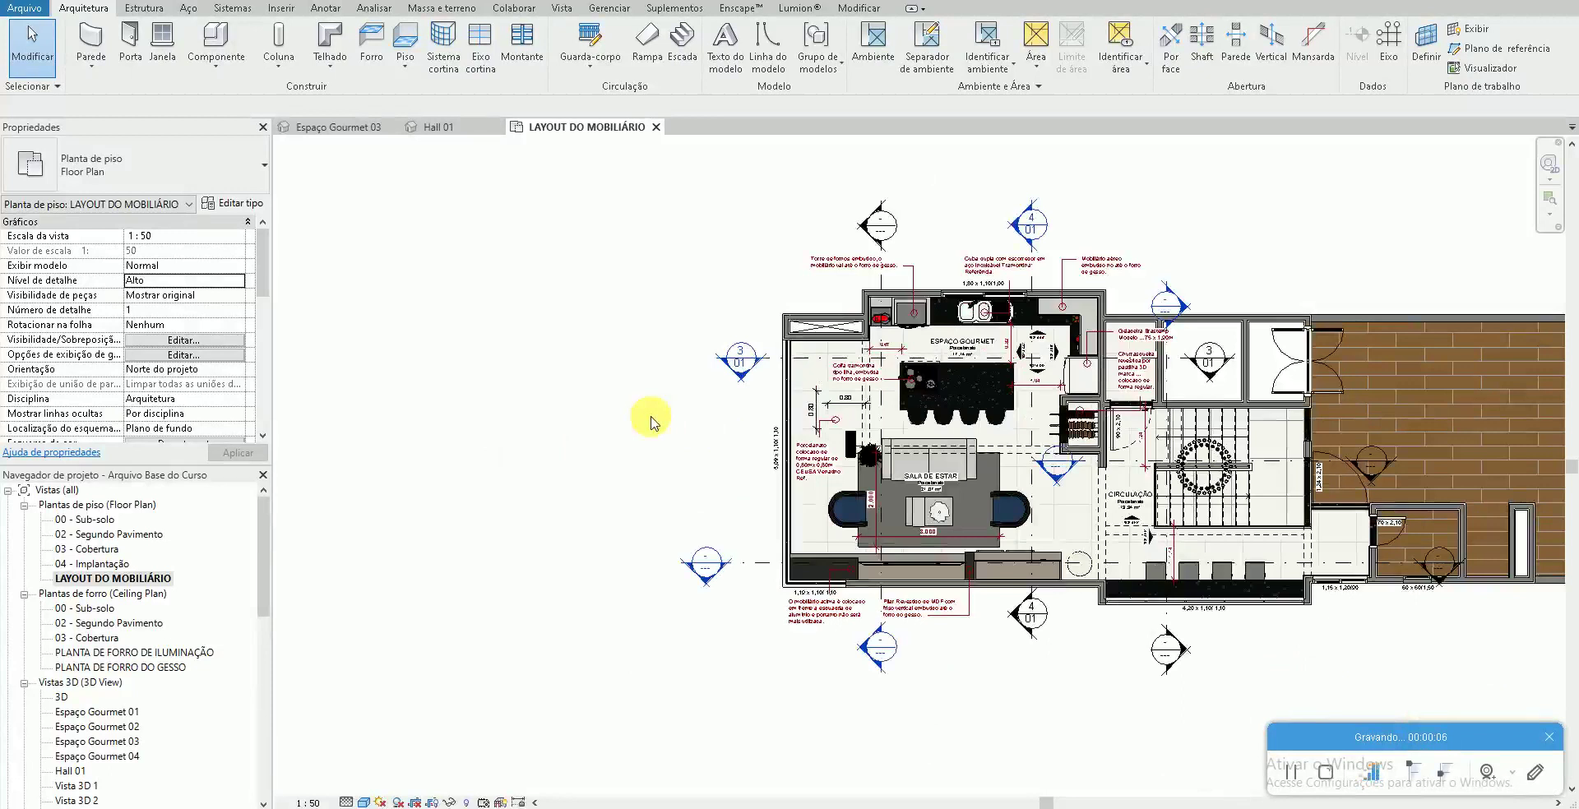
{"action": "scroll", "coordinate": [519, 422], "scroll_direction": "up", "scroll_amount": 2}
{"action": "scroll", "coordinate": [486, 415], "scroll_direction": "up", "scroll_amount": 1}
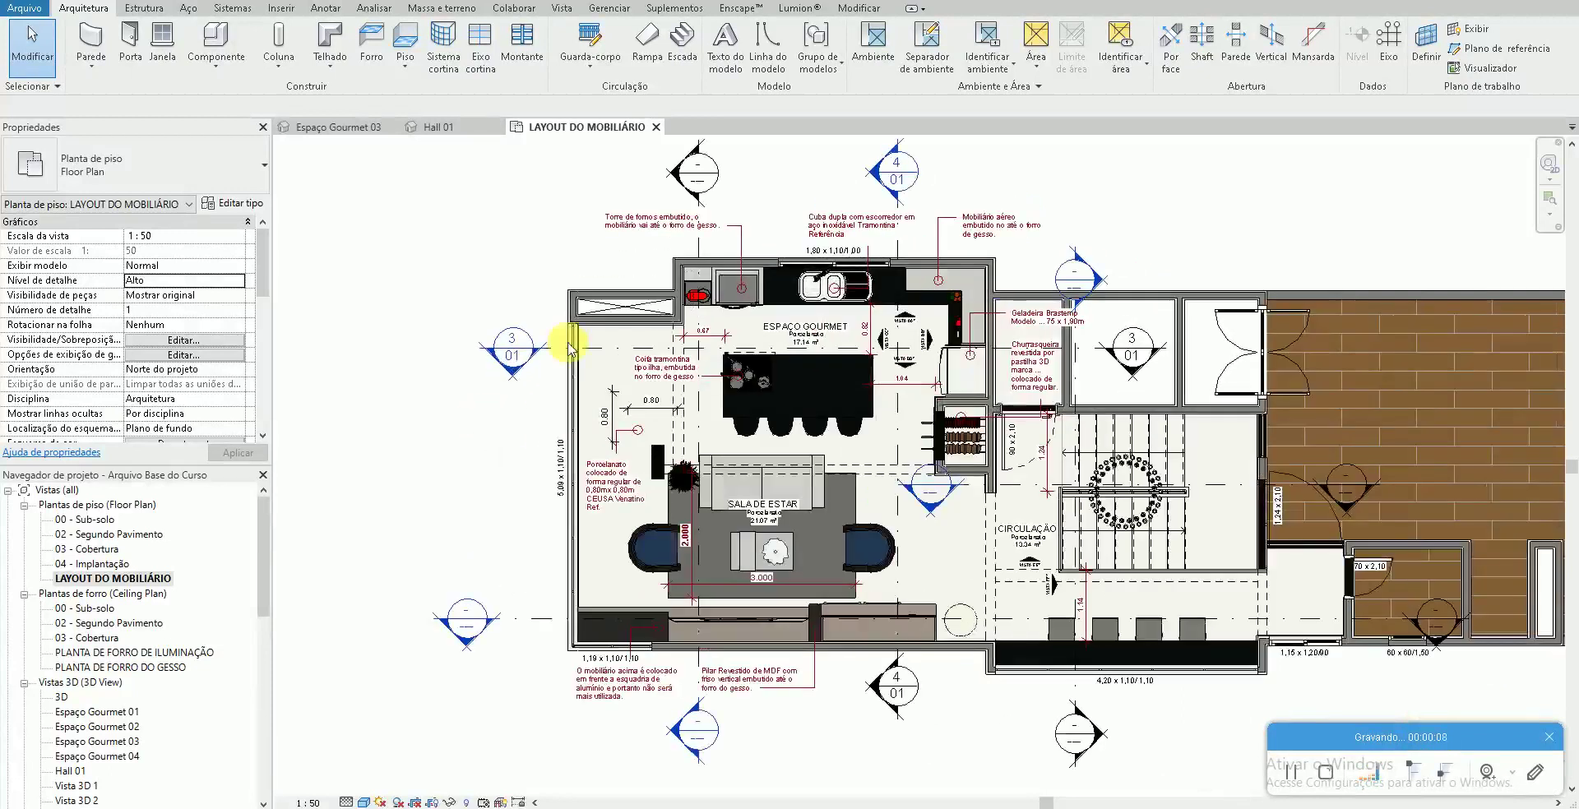
{"action": "scroll", "coordinate": [472, 479], "scroll_direction": "up", "scroll_amount": 1}
{"action": "middle_click_drag", "start_coordinate": [528, 468], "coordinate": [355, 480]}
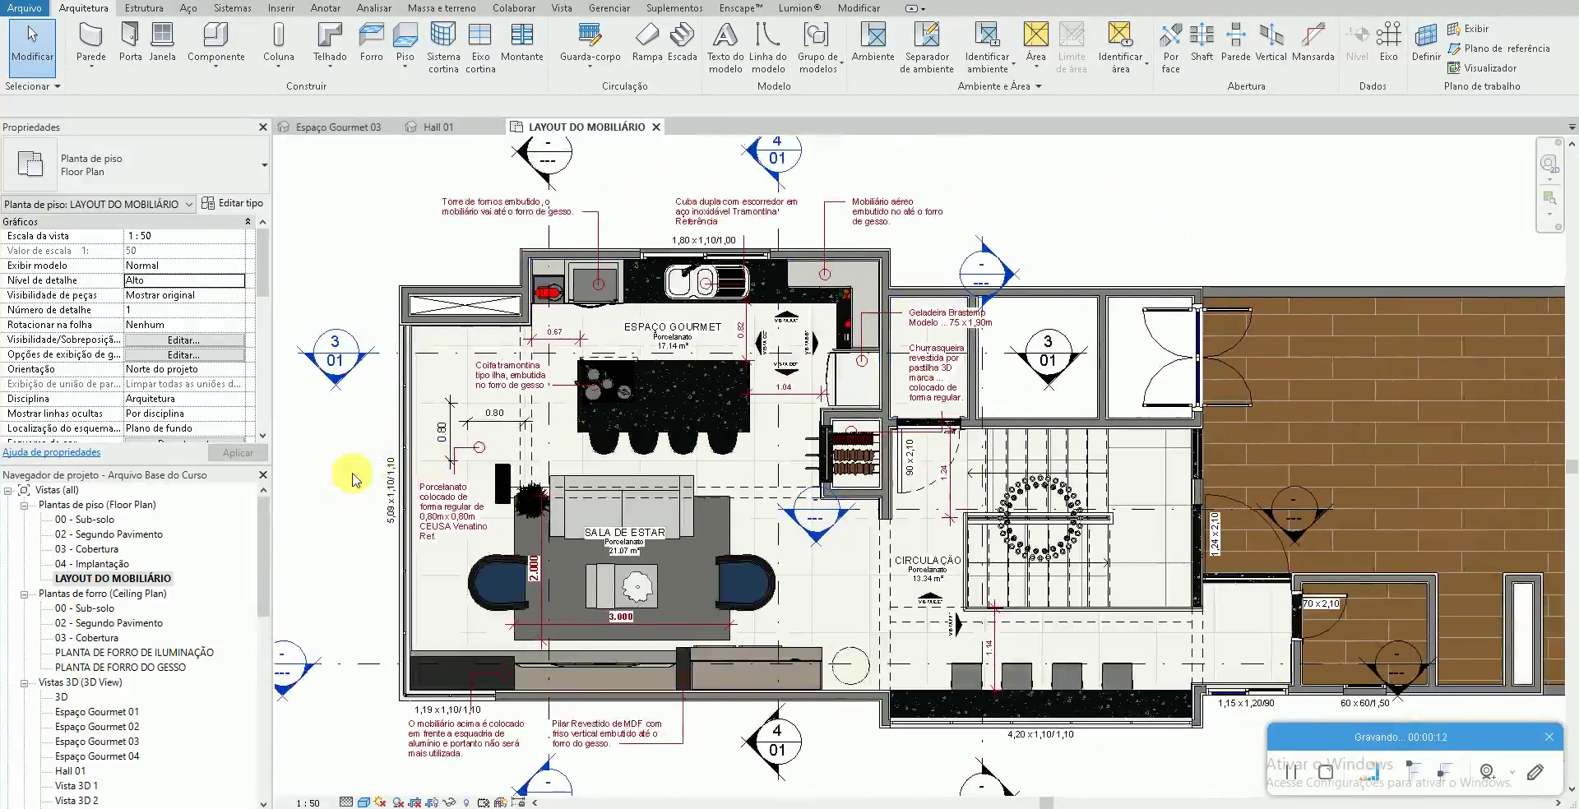
{"action": "scroll", "coordinate": [355, 494], "scroll_direction": "up", "scroll_amount": 1}
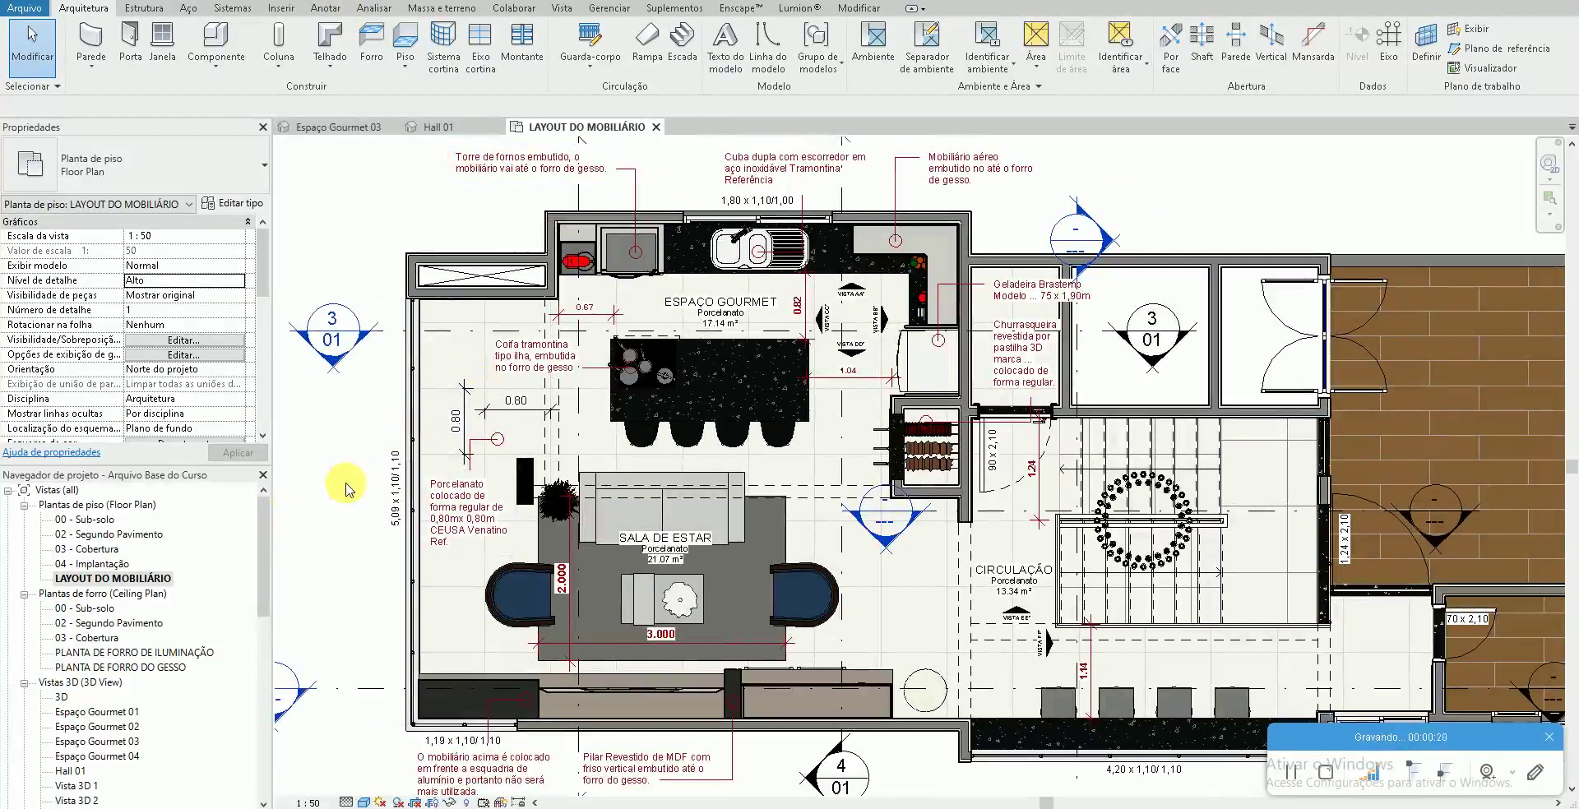
{"action": "left_click", "coordinate": [576, 11]}
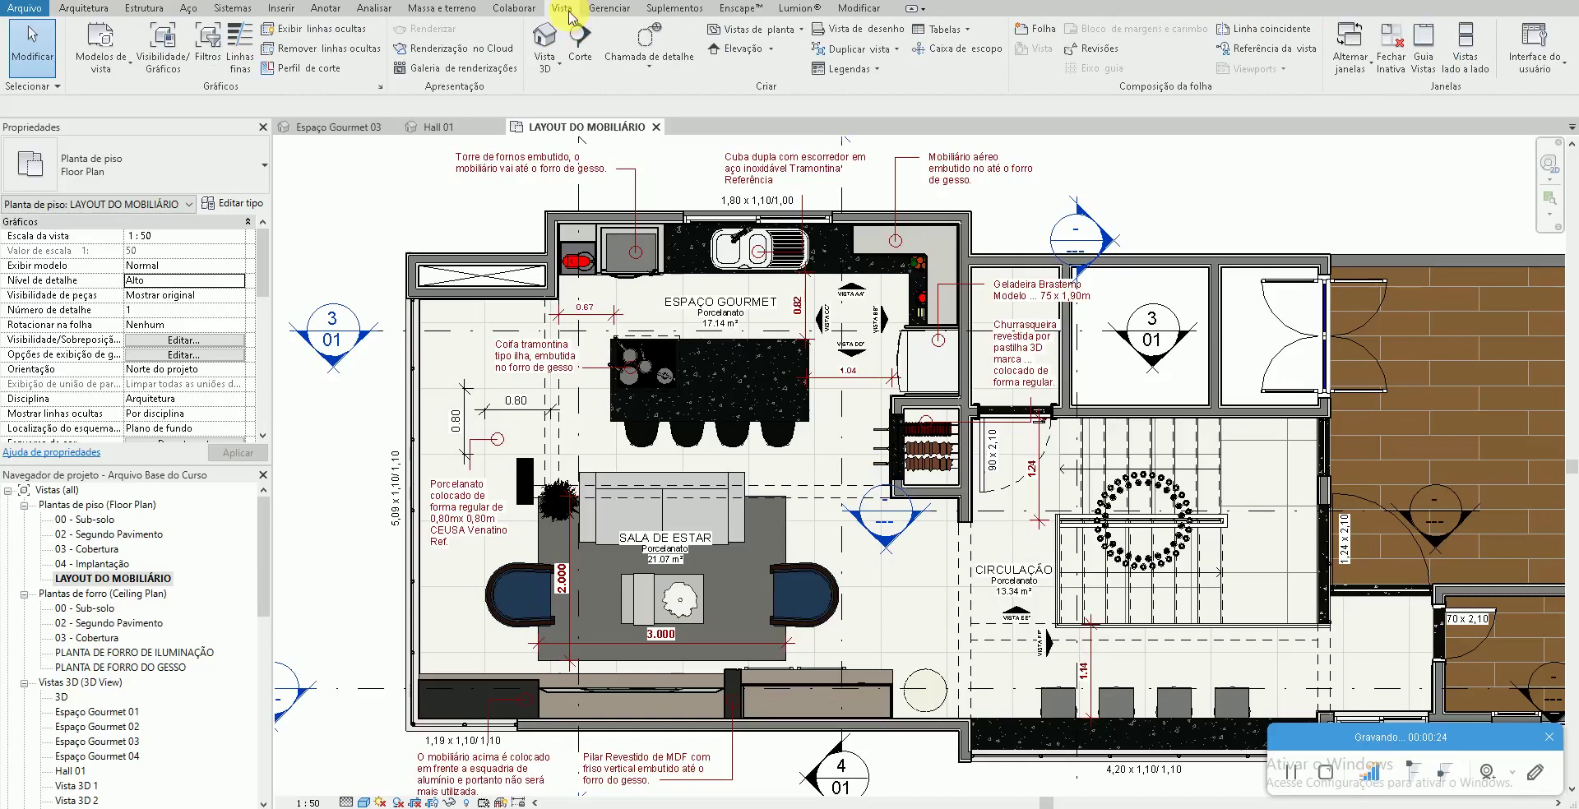
Step: Place a camera in the Sala de Estar aimed at the kitchen sink, creating Vista 3D 7
{"action": "left_click", "coordinate": [557, 70]}
{"action": "left_click", "coordinate": [566, 129]}
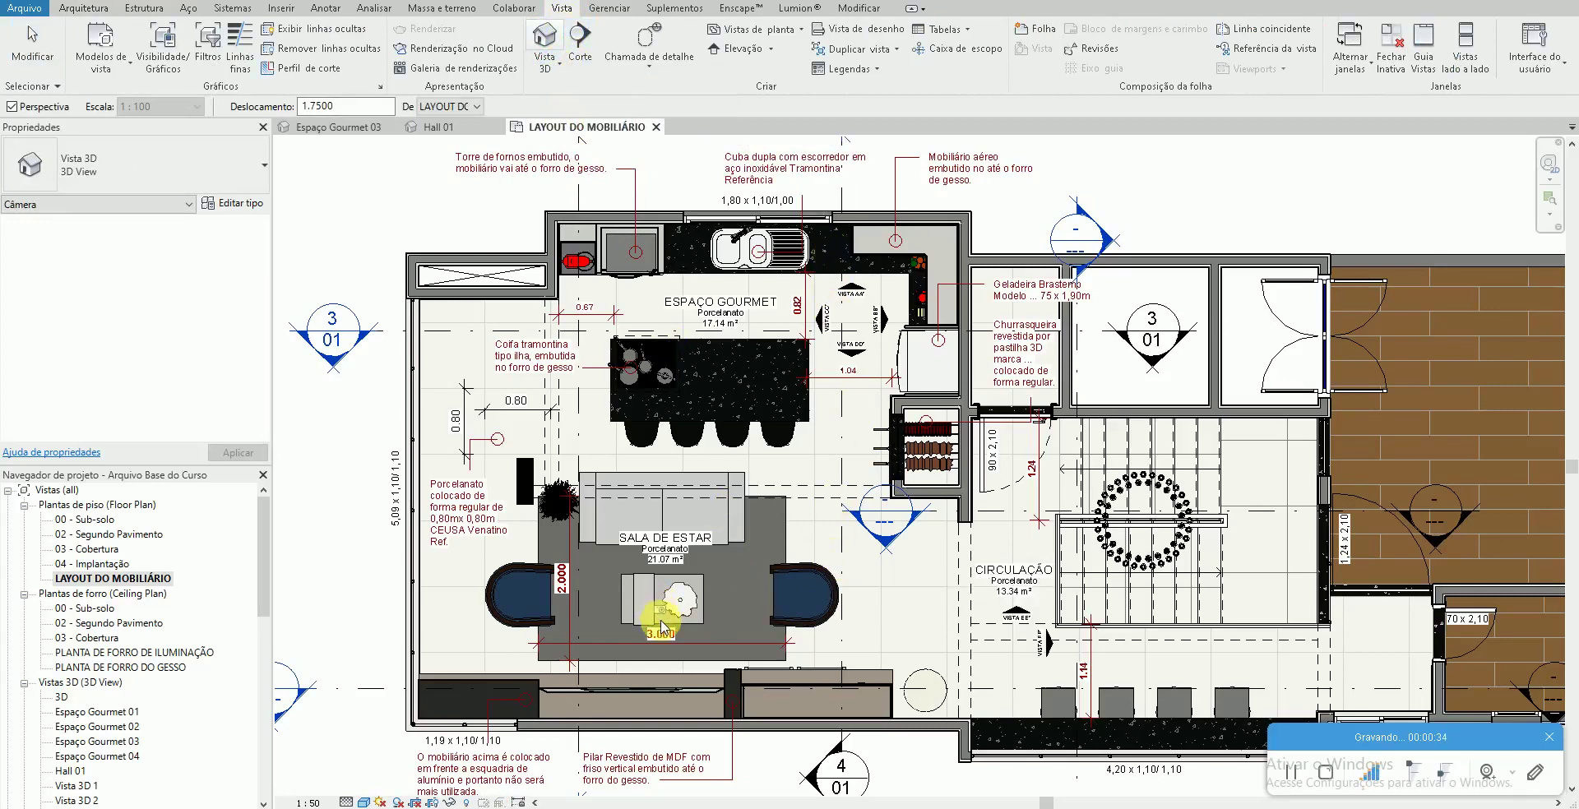
{"action": "left_click", "coordinate": [658, 652]}
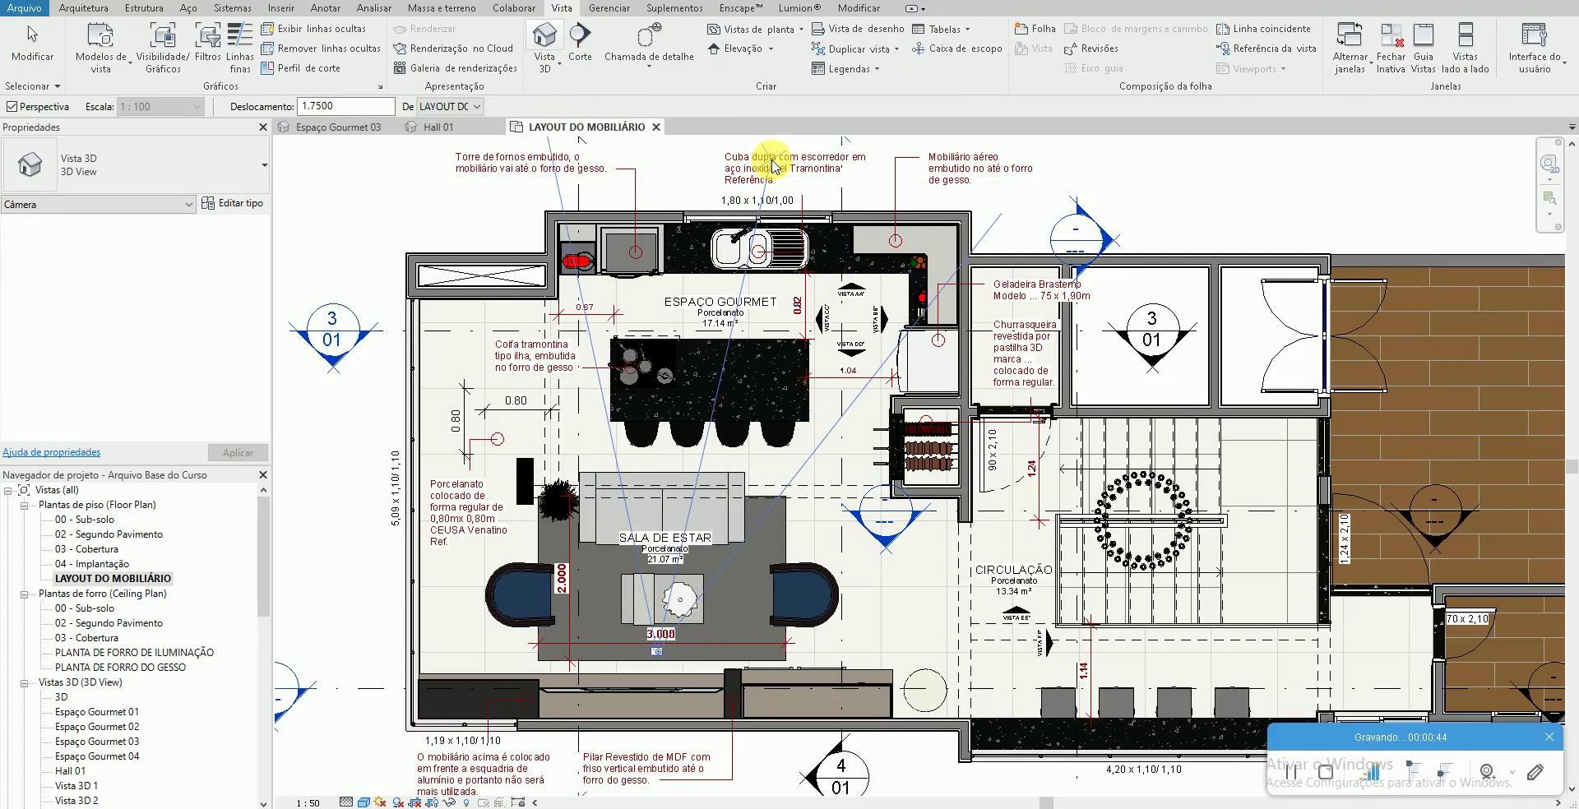
{"action": "left_click", "coordinate": [773, 164]}
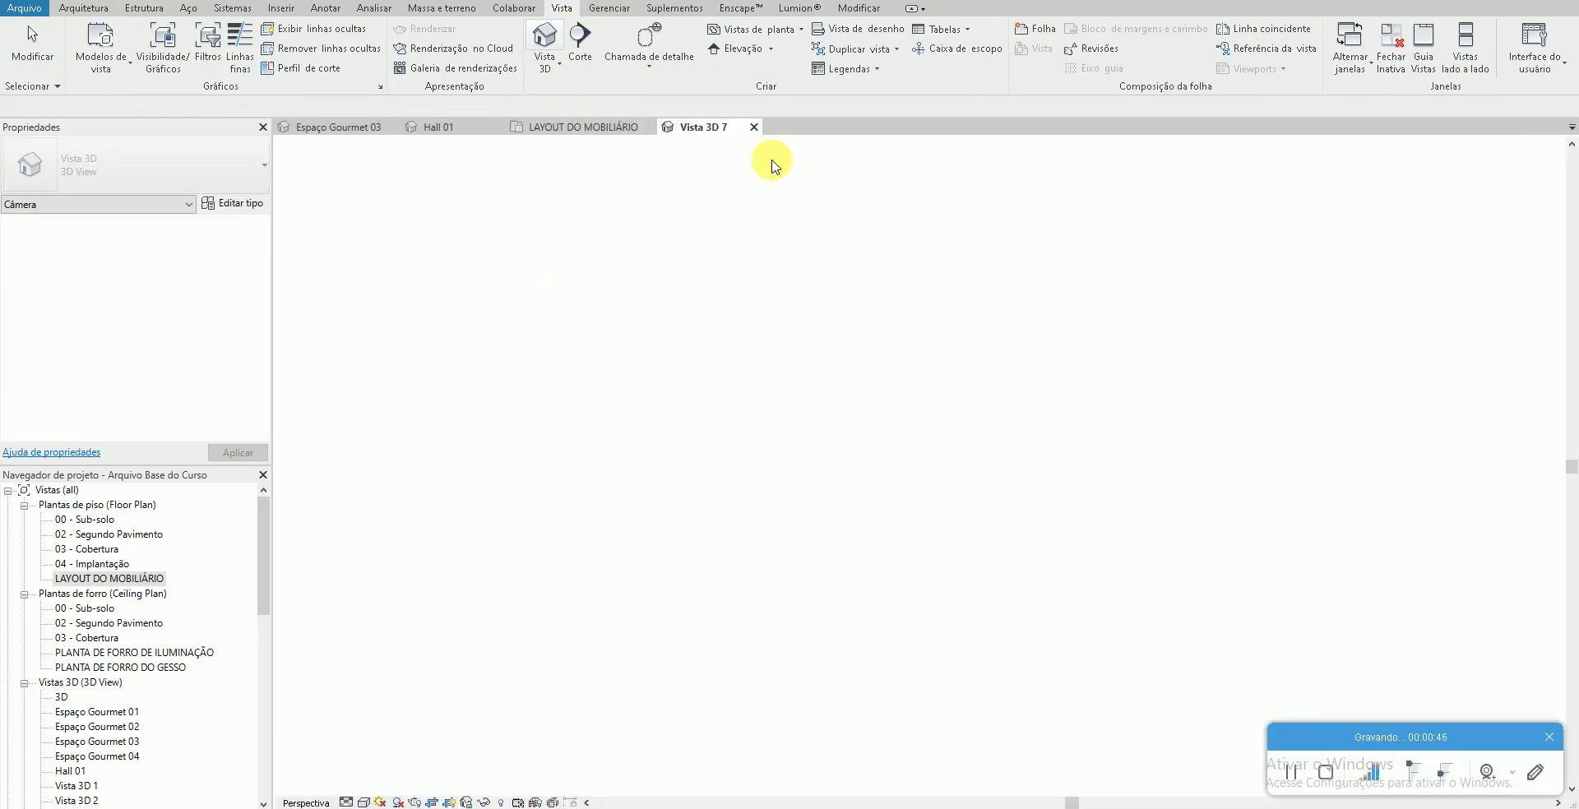
Step: Stretch the camera crop region down past the island stools and zoom to fit (ZF)
{"action": "left_click", "coordinate": [785, 172]}
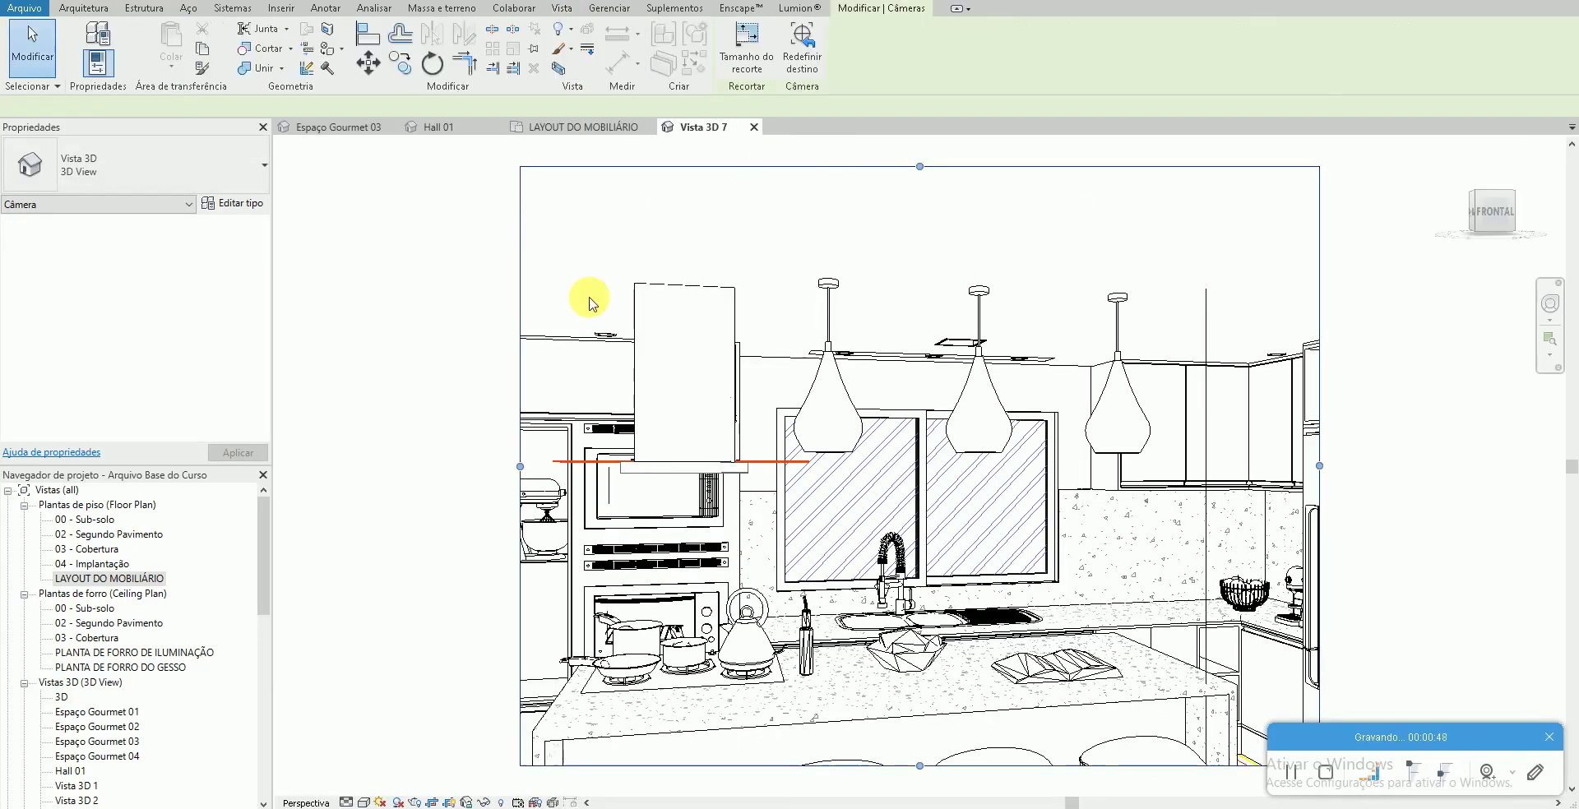
{"action": "scroll", "coordinate": [492, 255], "scroll_direction": "down", "scroll_amount": 1}
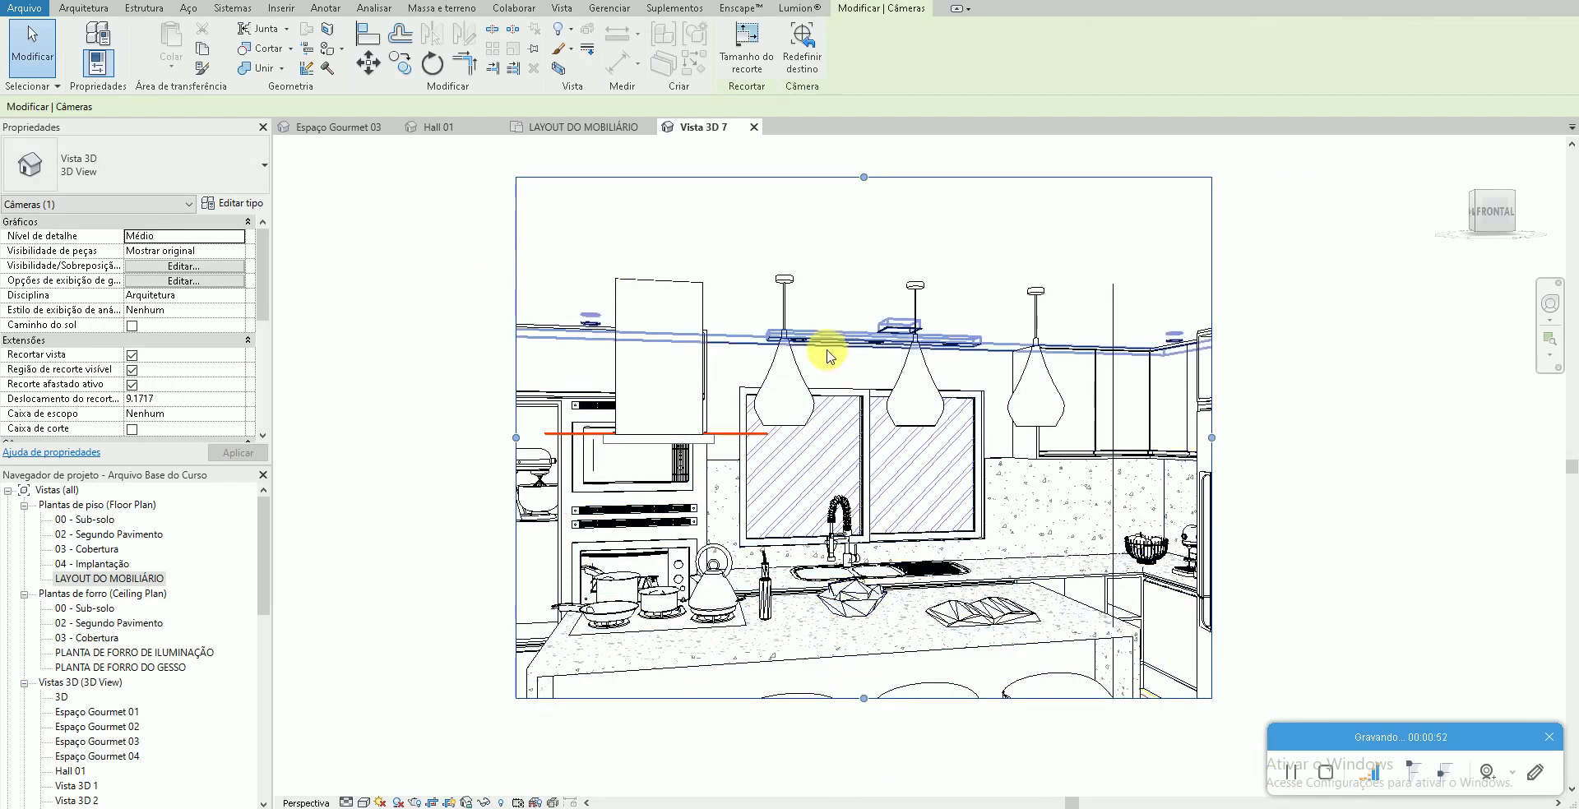
{"action": "scroll", "coordinate": [826, 355], "scroll_direction": "down", "scroll_amount": 1}
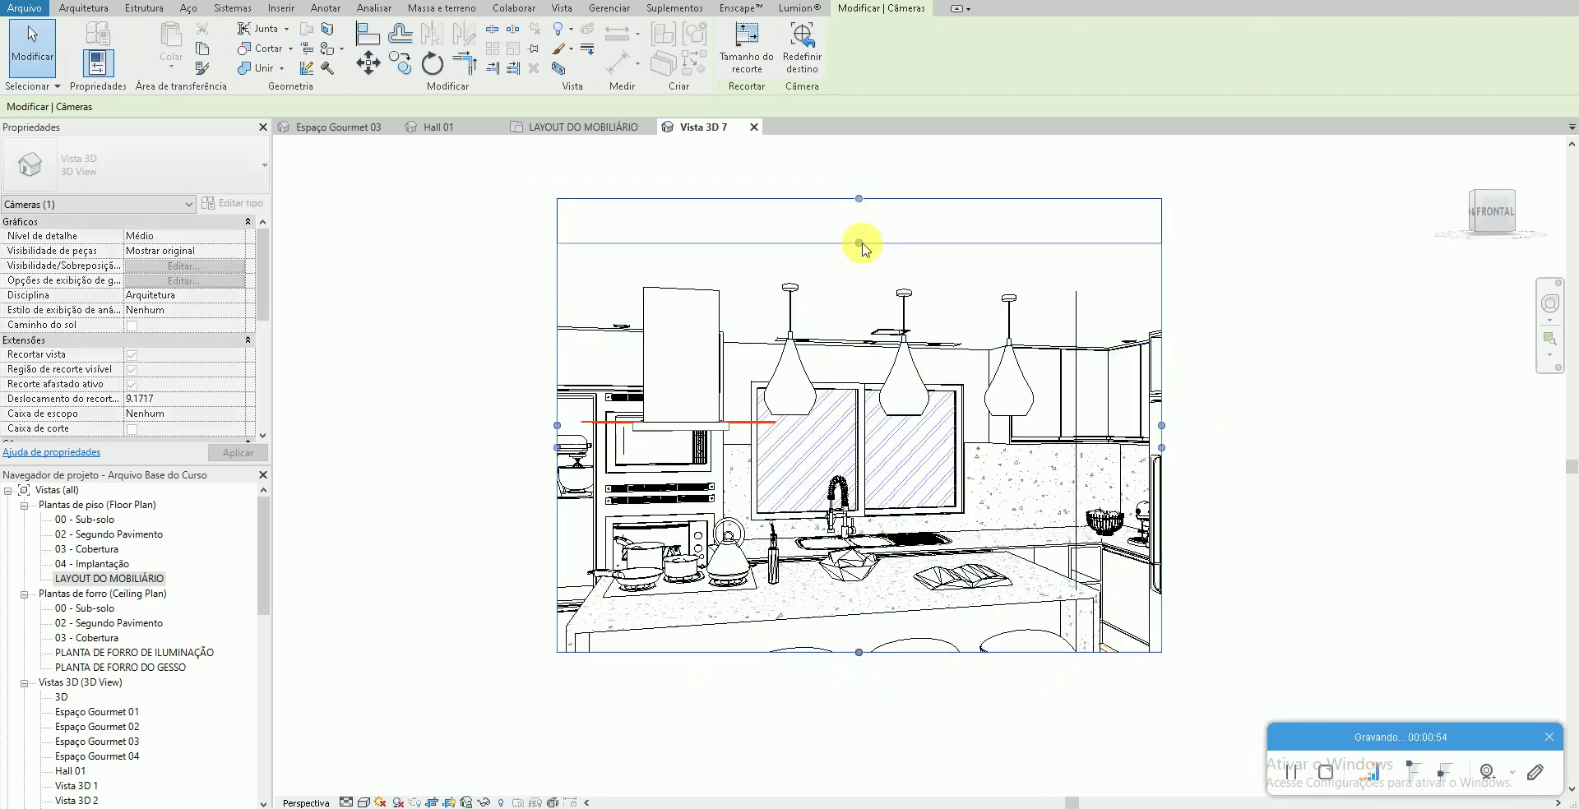
{"action": "left_click_drag", "start_coordinate": [864, 245], "coordinate": [859, 260]}
{"action": "left_click_drag", "start_coordinate": [858, 652], "coordinate": [858, 739]}
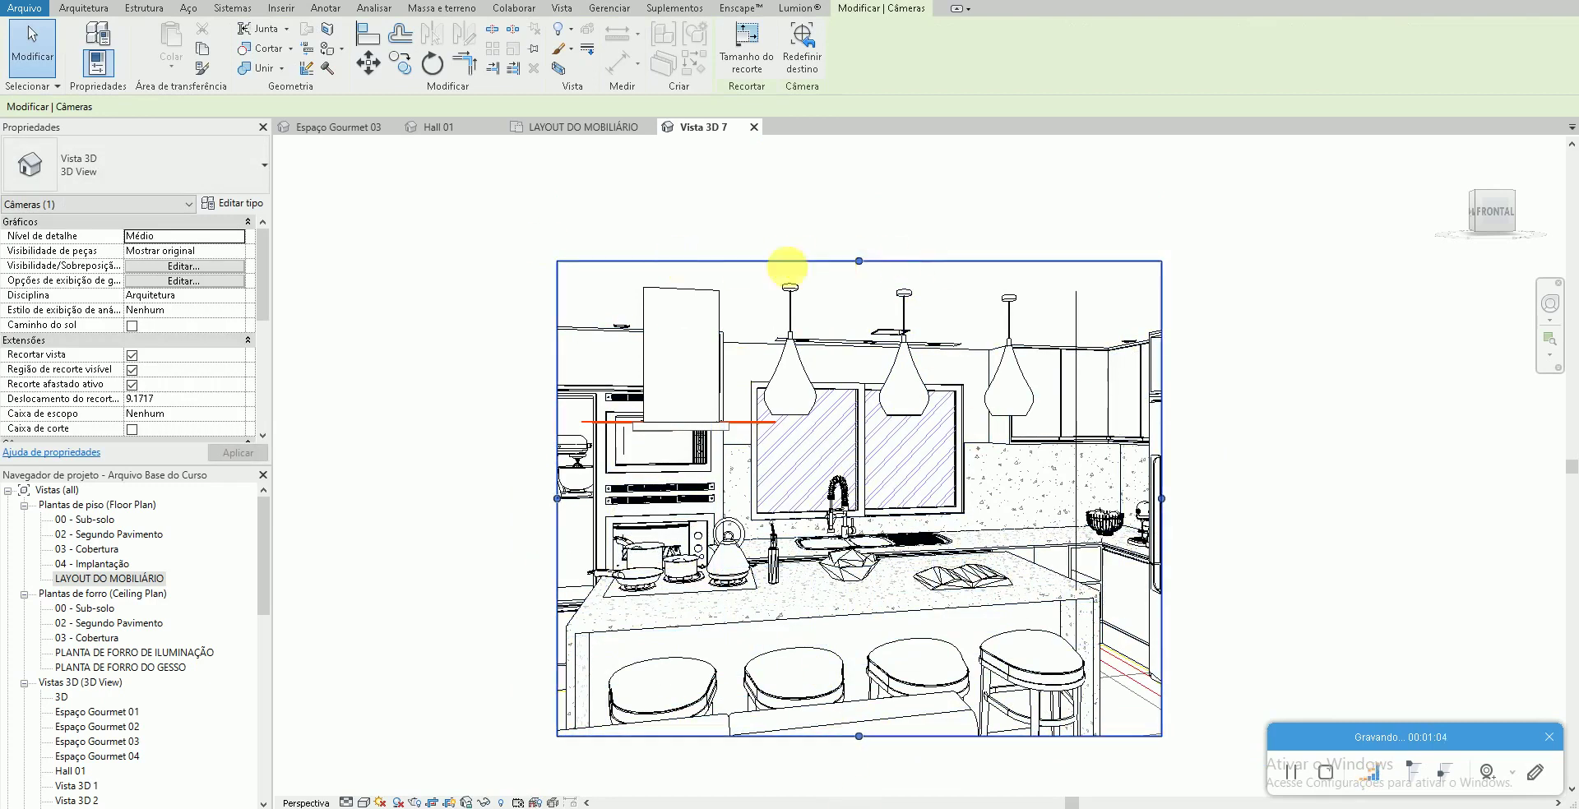
{"action": "key", "text": "z"}
{"action": "key", "text": "f"}
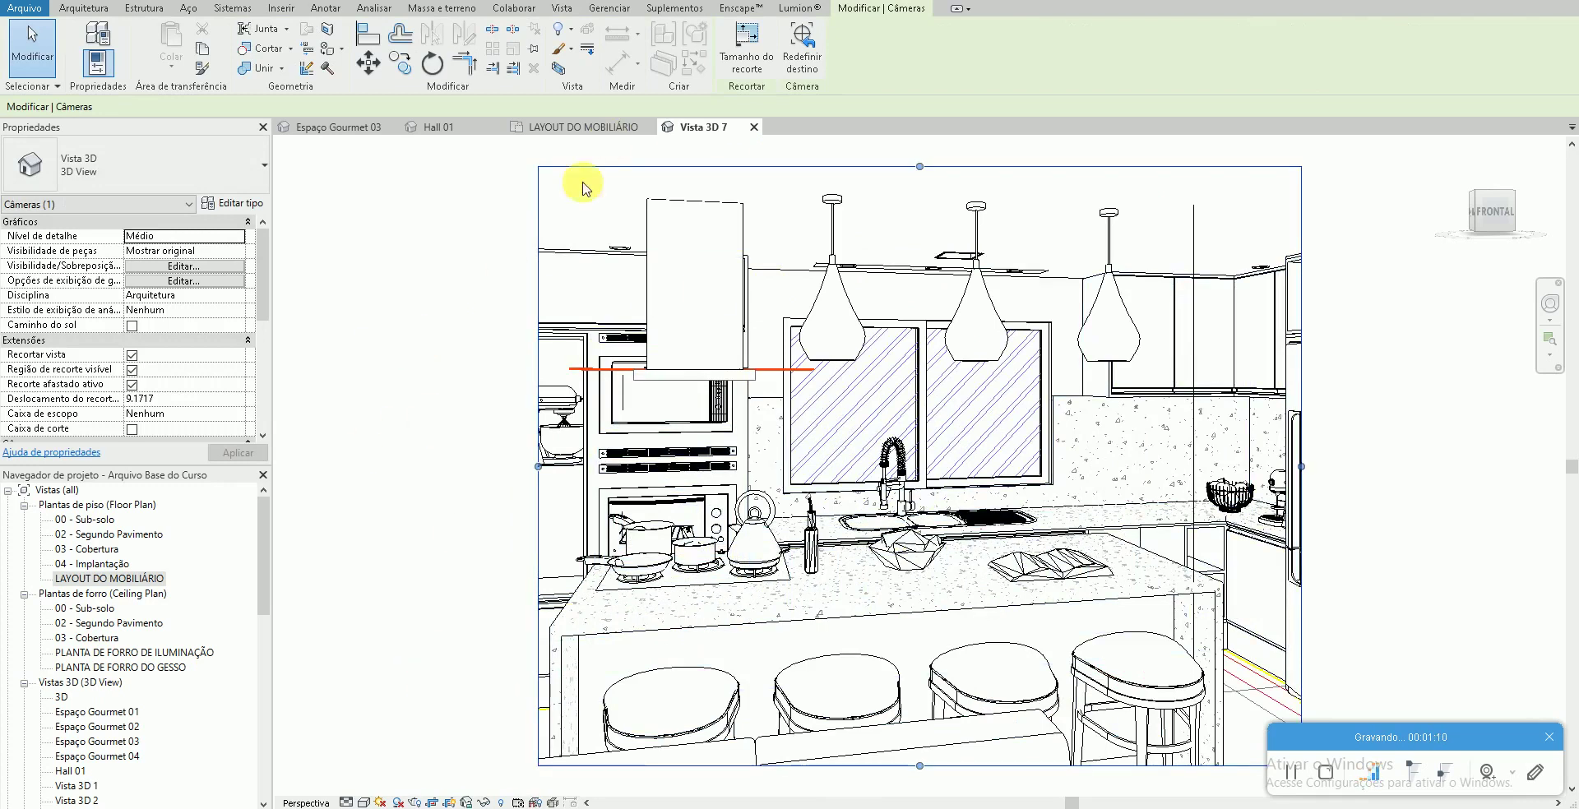
{"action": "mouse_move", "coordinate": [546, 755]}
{"action": "left_mouse_down"}
{"action": "mouse_move", "coordinate": [1280, 267]}
{"action": "mouse_move", "coordinate": [1222, 159]}
{"action": "left_mouse_up"}
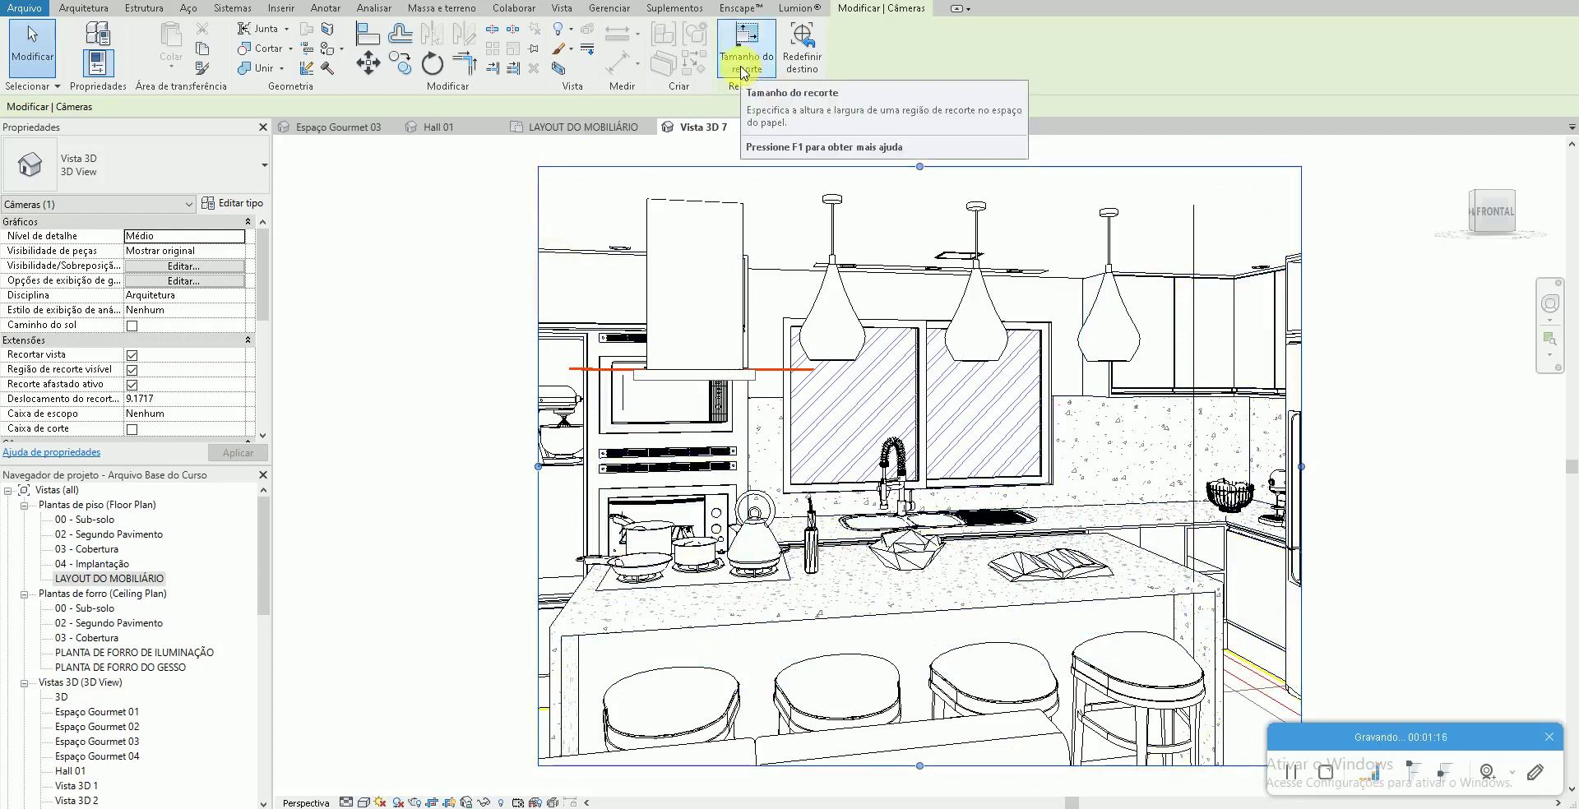
Step: Set the crop region size to 200 mm wide by 125 mm high, then zoom to fit
{"action": "left_click", "coordinate": [743, 73]}
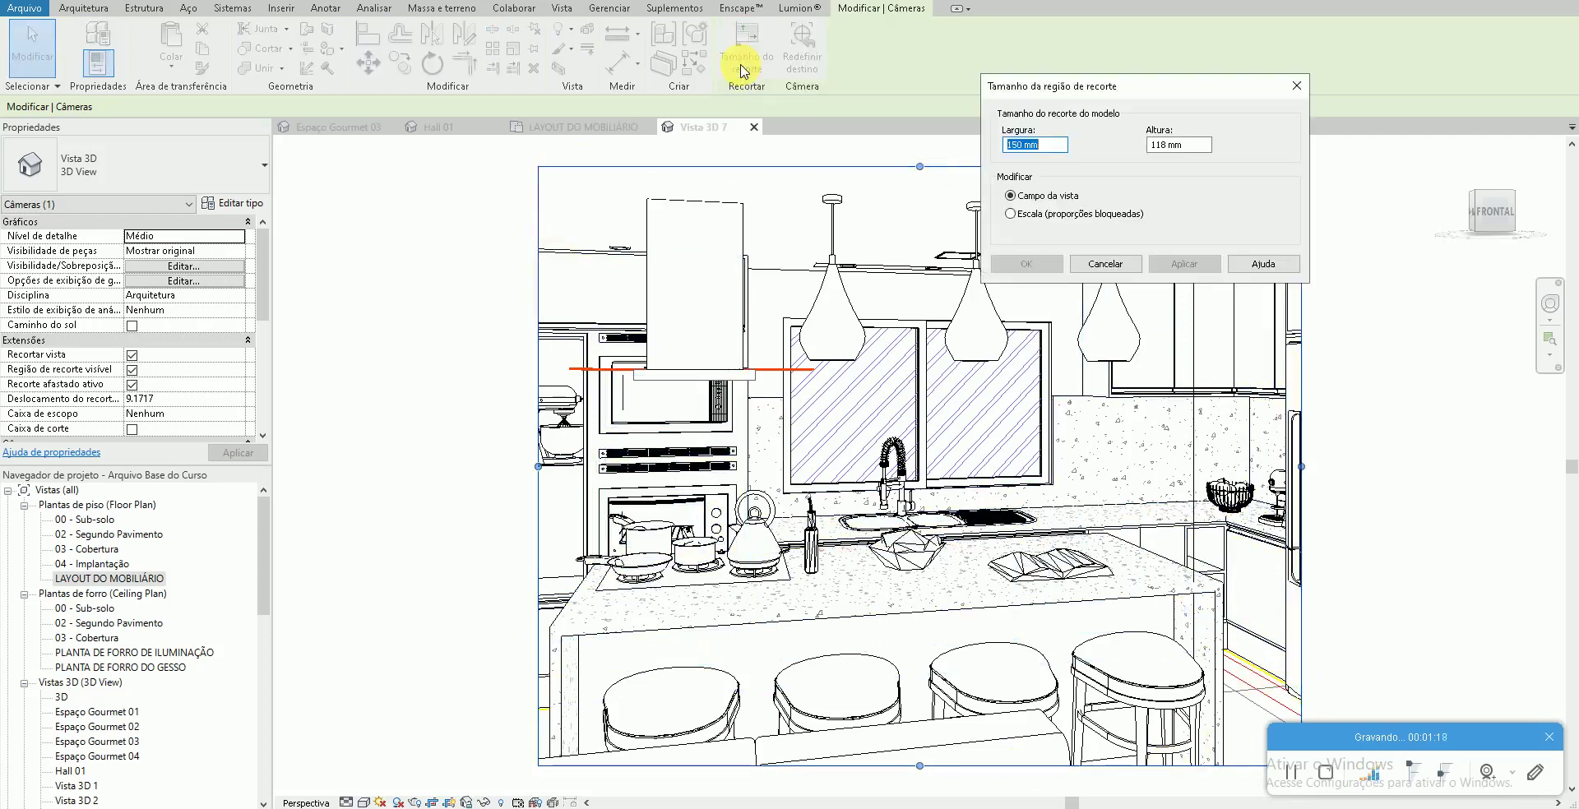
{"action": "type", "text": "200"}
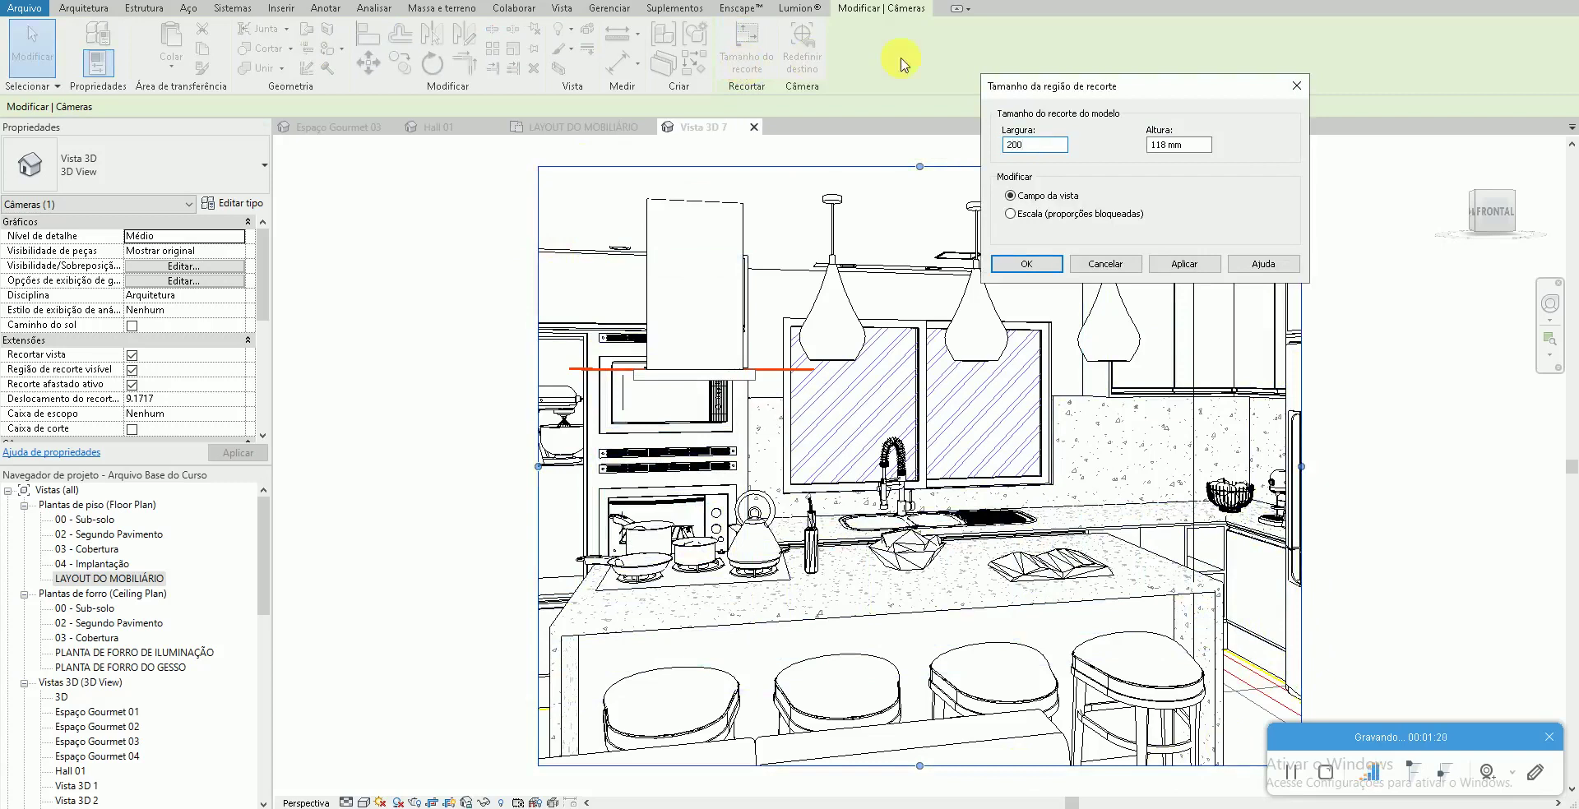
{"action": "key", "text": "Tab"}
{"action": "type", "text": "125"}
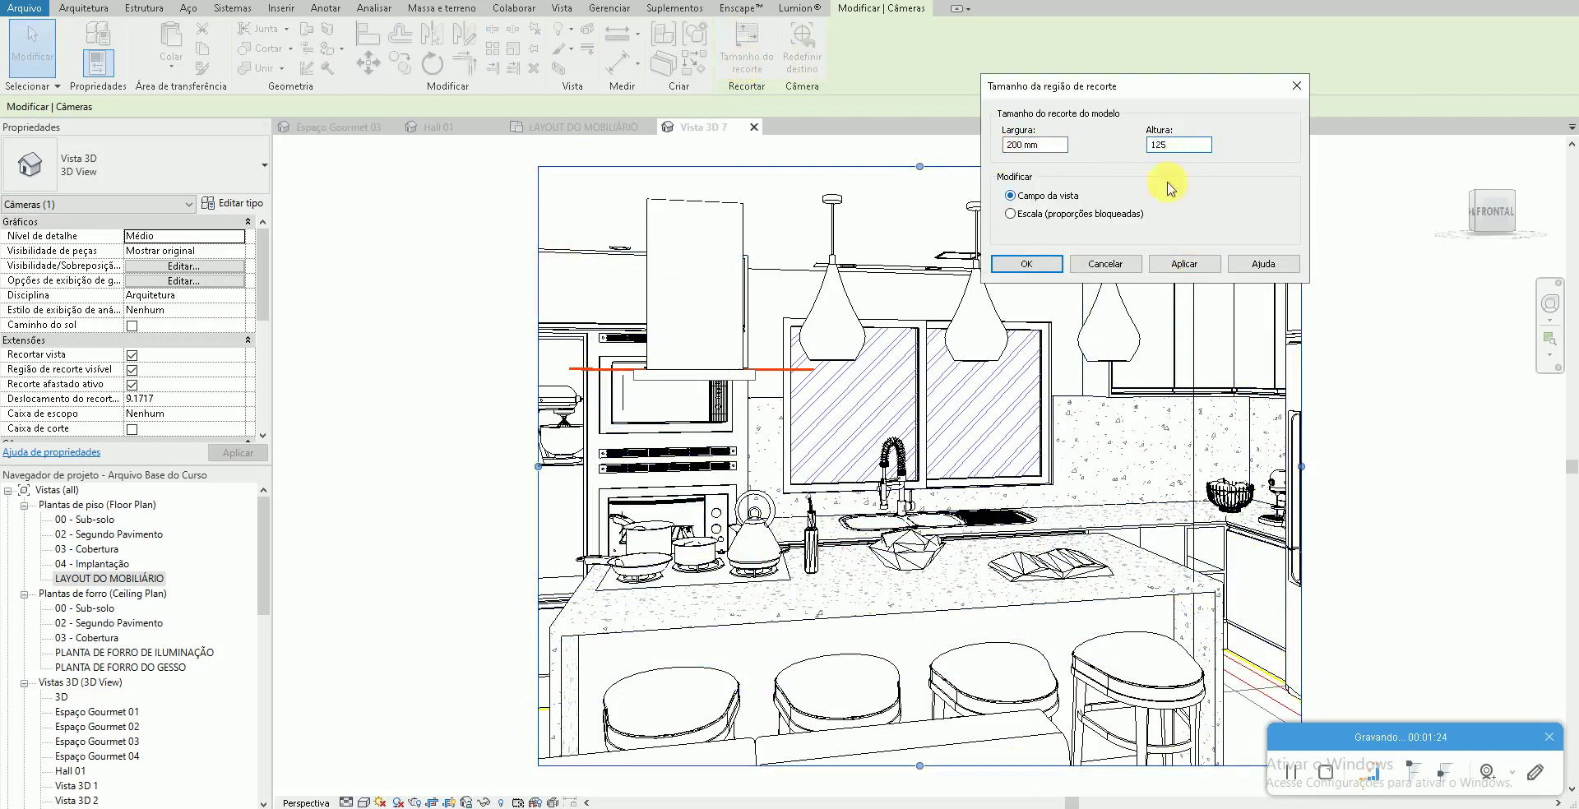
{"action": "left_click", "coordinate": [1187, 263]}
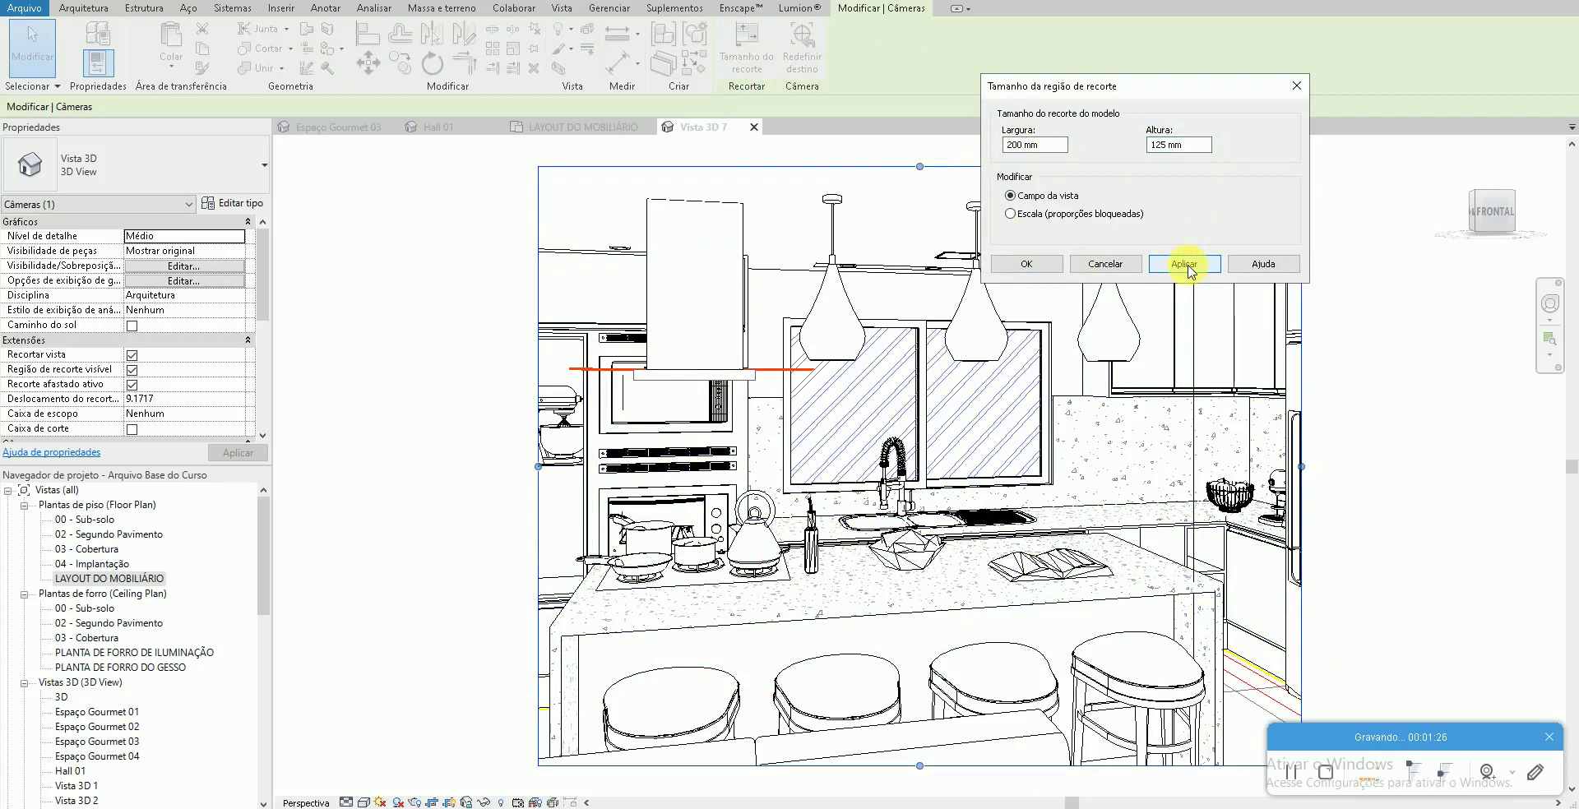
{"action": "left_click", "coordinate": [1184, 264]}
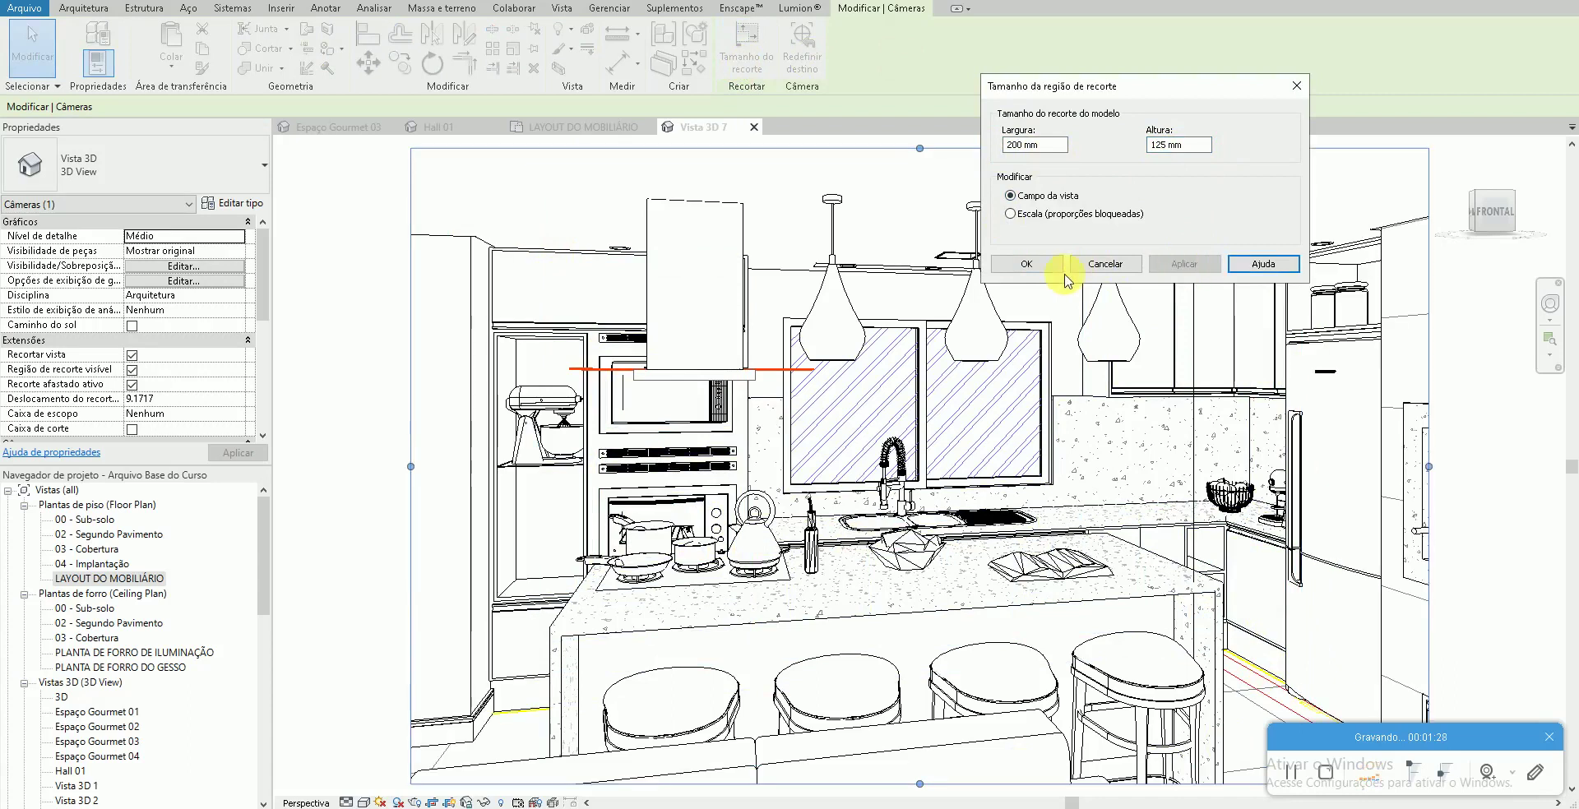
{"action": "left_click", "coordinate": [1025, 263]}
{"action": "left_click", "coordinate": [365, 371]}
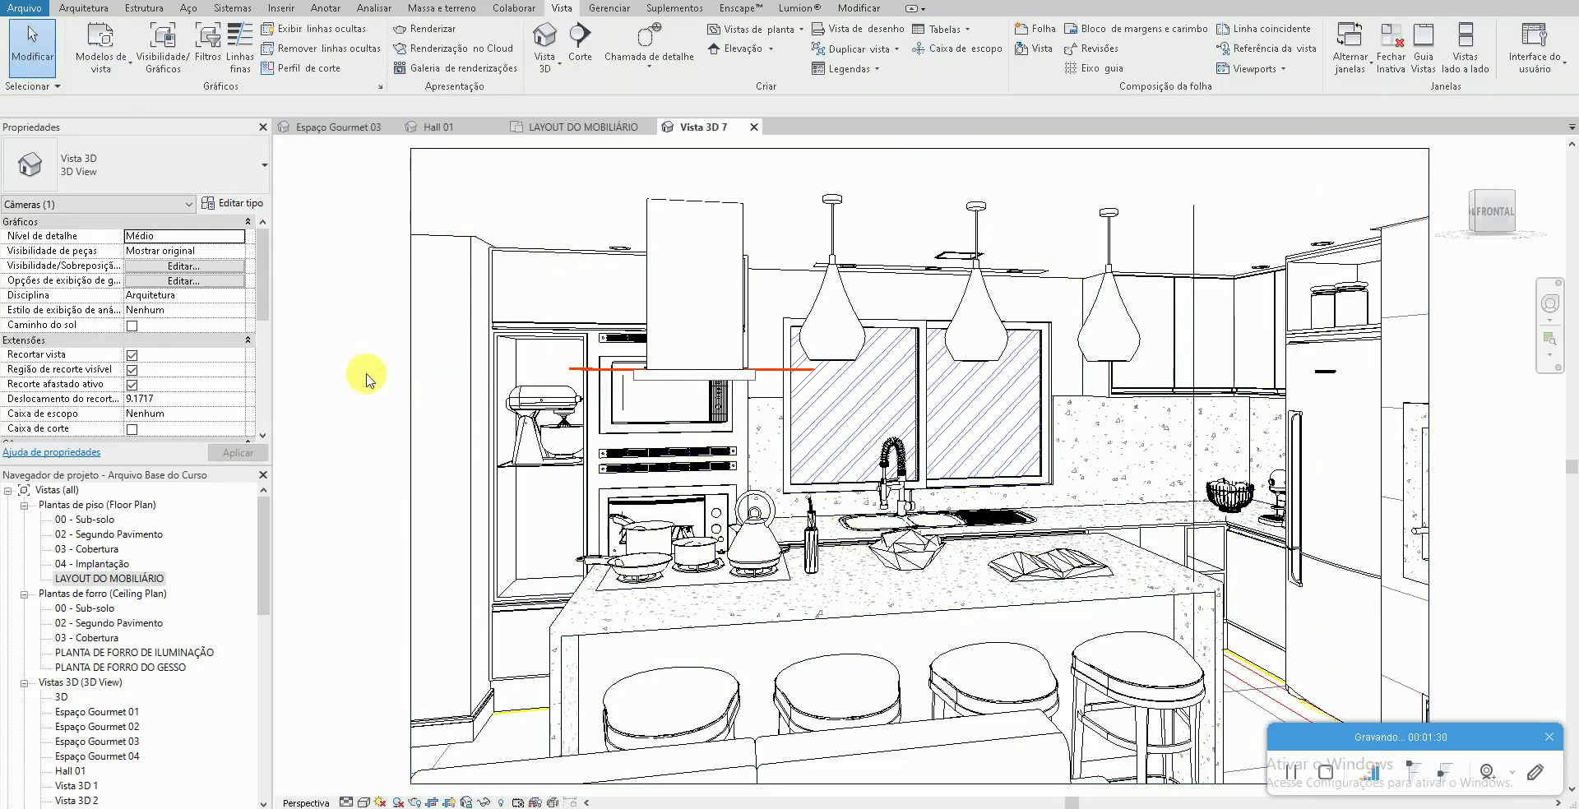
{"action": "key", "text": "z"}
{"action": "key", "text": "f"}
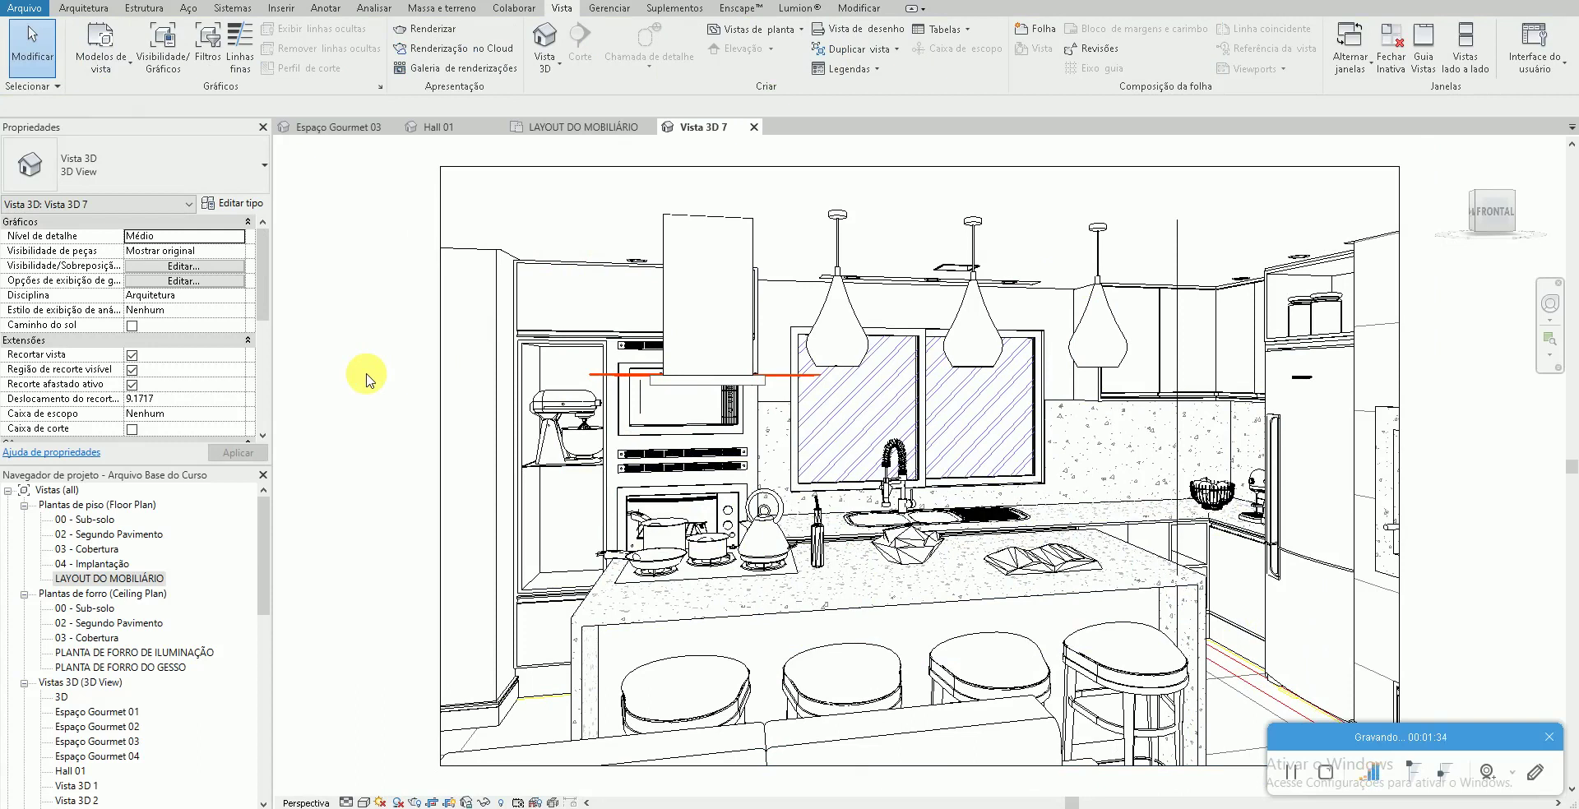
Step: Hide the stray generic model lines crossing the kitchen perspective using Hide in View > Elements
{"action": "left_click", "coordinate": [1355, 255]}
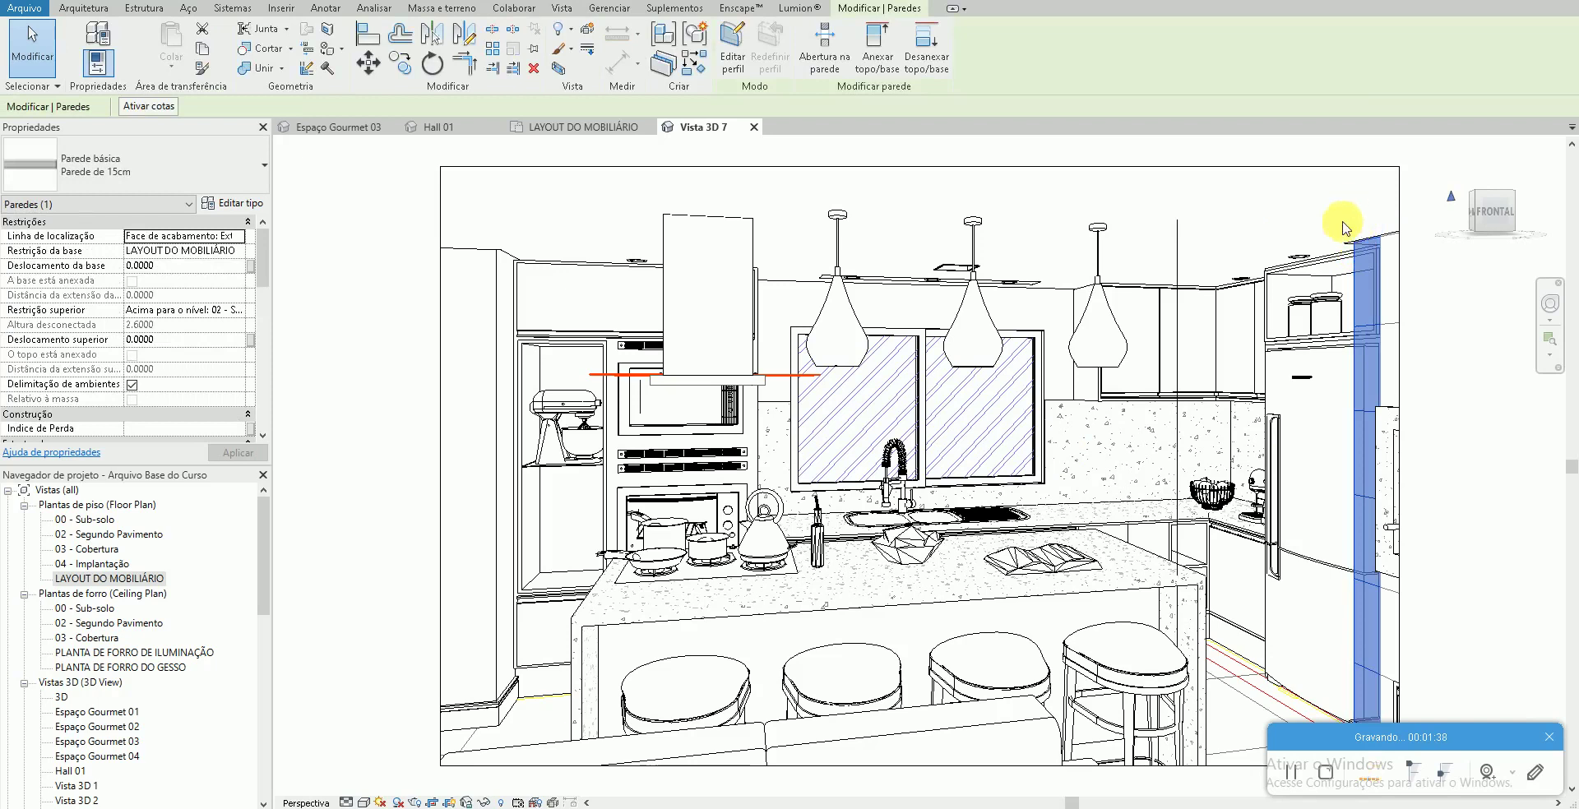
{"action": "left_click", "coordinate": [494, 538]}
{"action": "left_click", "coordinate": [399, 321]}
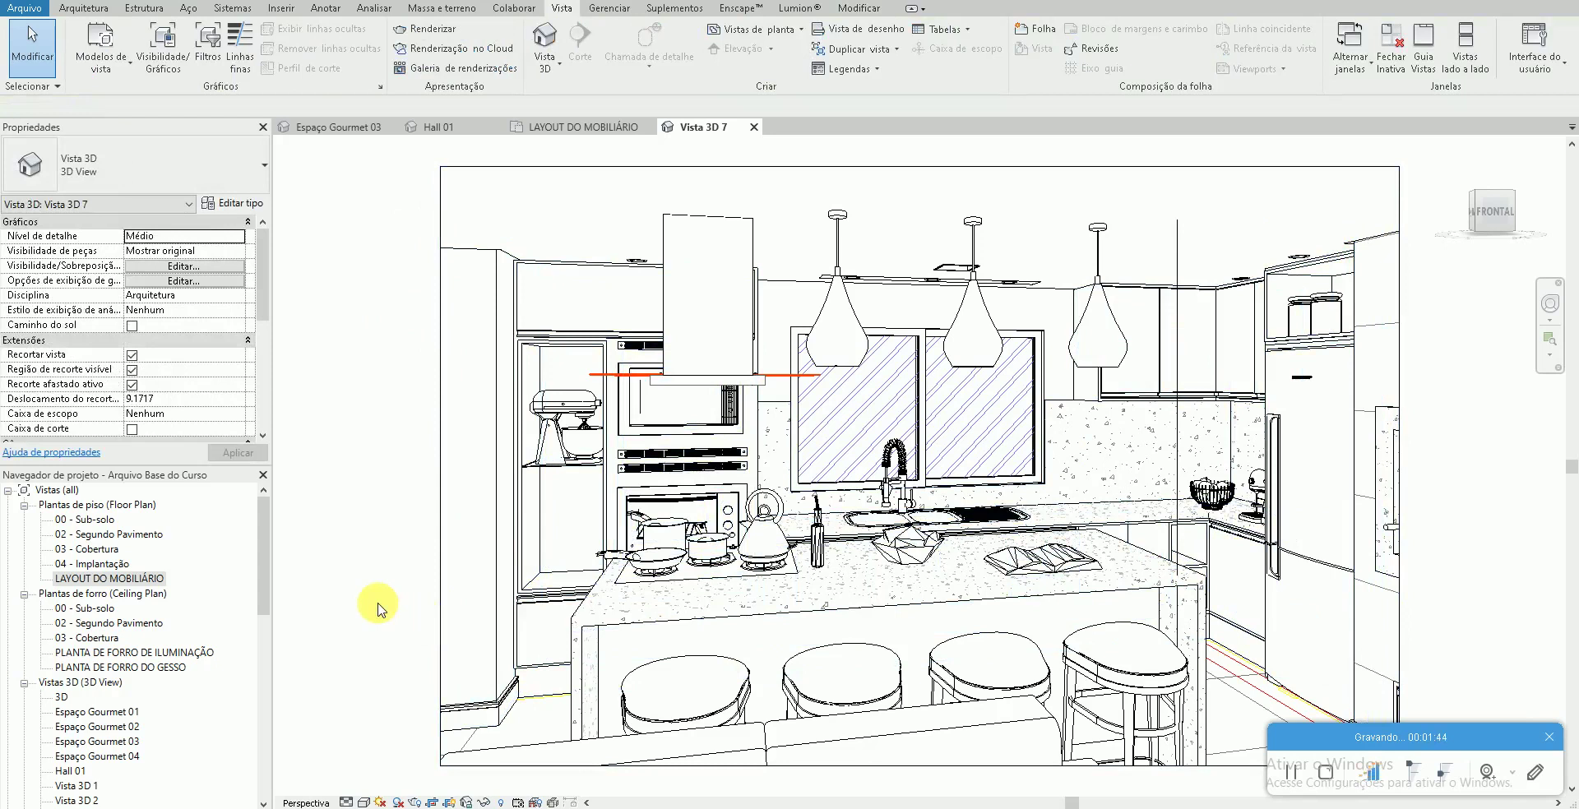
{"action": "left_click", "coordinate": [1181, 430]}
{"action": "right_click", "coordinate": [1182, 433]}
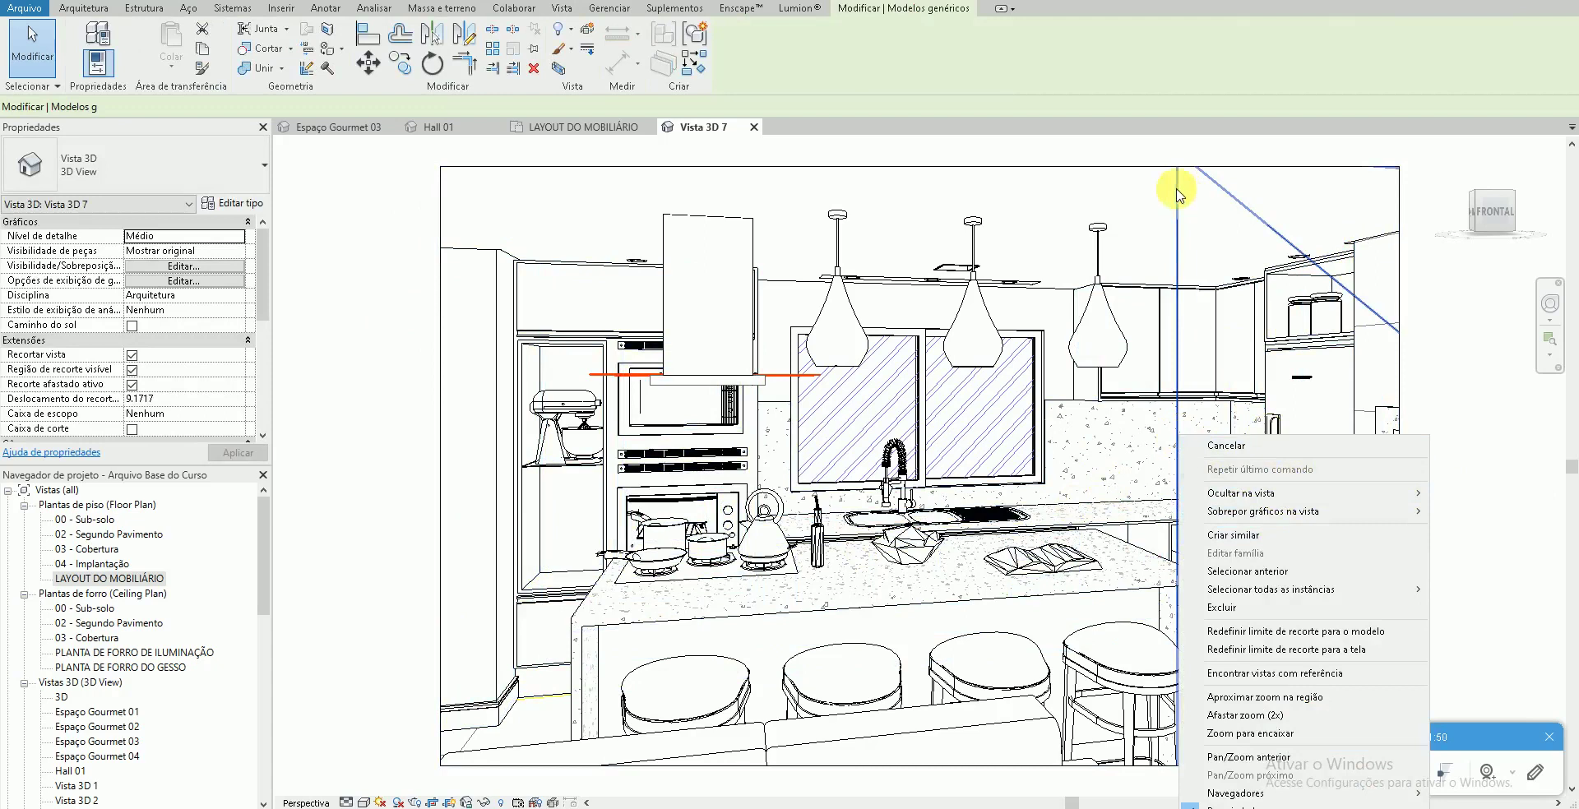
{"action": "left_click", "coordinate": [1452, 494]}
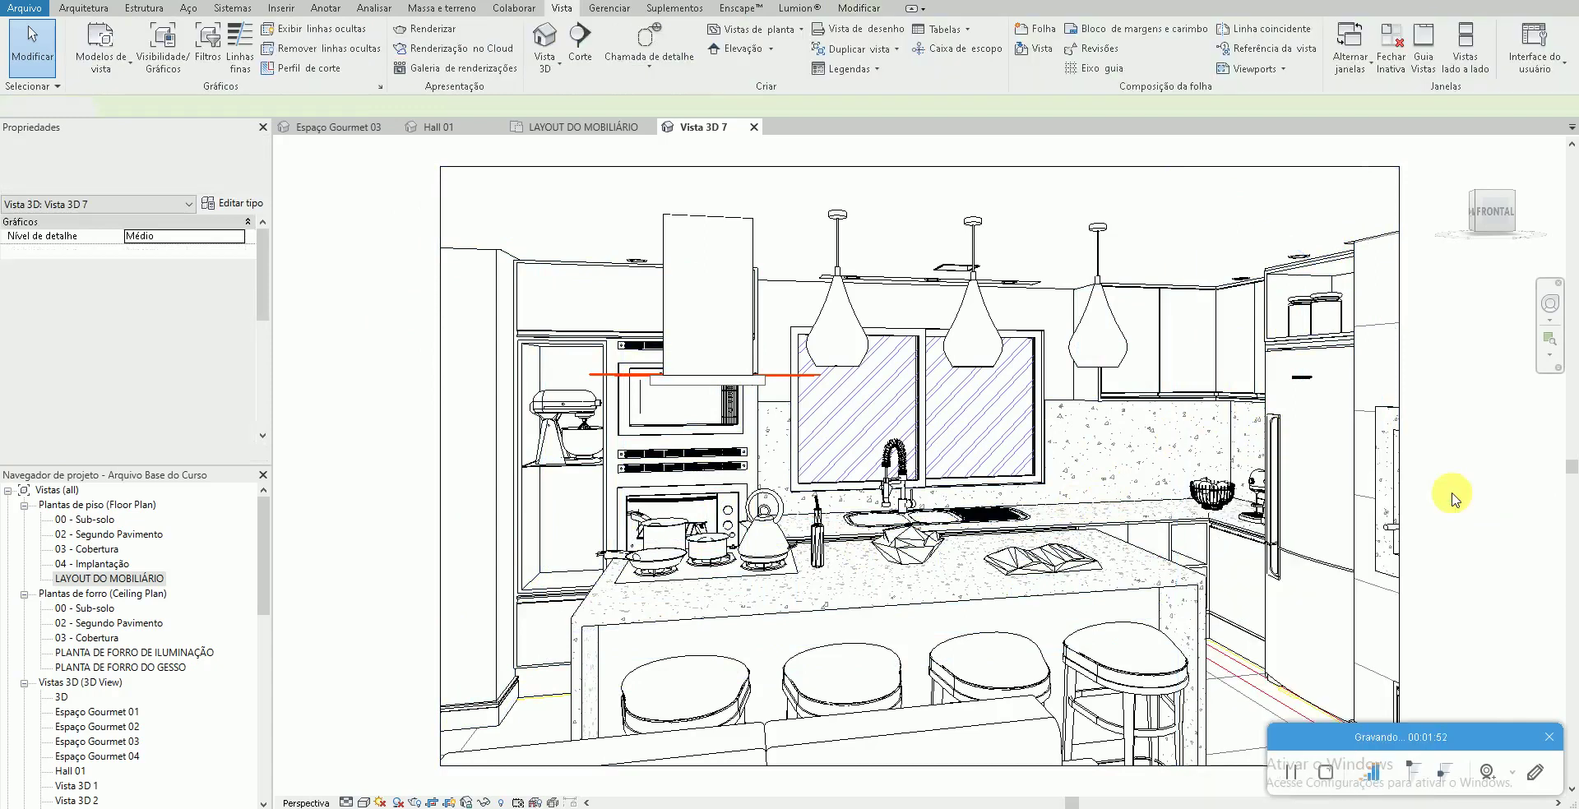
Step: Switch Vista 3D 7 to High detail level and a shaded colour style, then open Graphic Display Options
{"action": "left_click", "coordinate": [347, 803]}
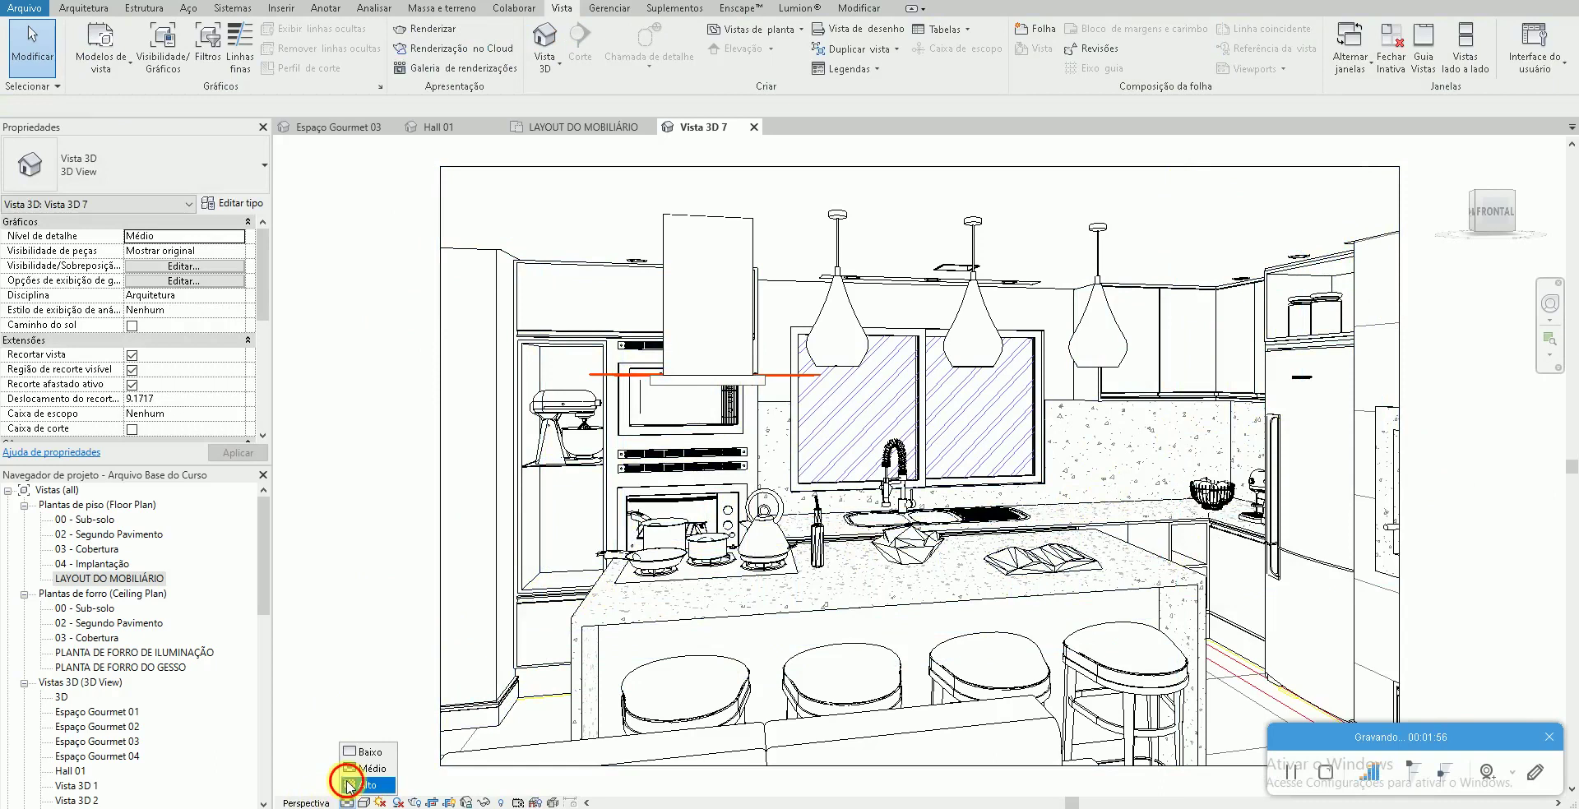
{"action": "left_click", "coordinate": [349, 784]}
{"action": "left_click", "coordinate": [363, 802]}
{"action": "left_click", "coordinate": [371, 750]}
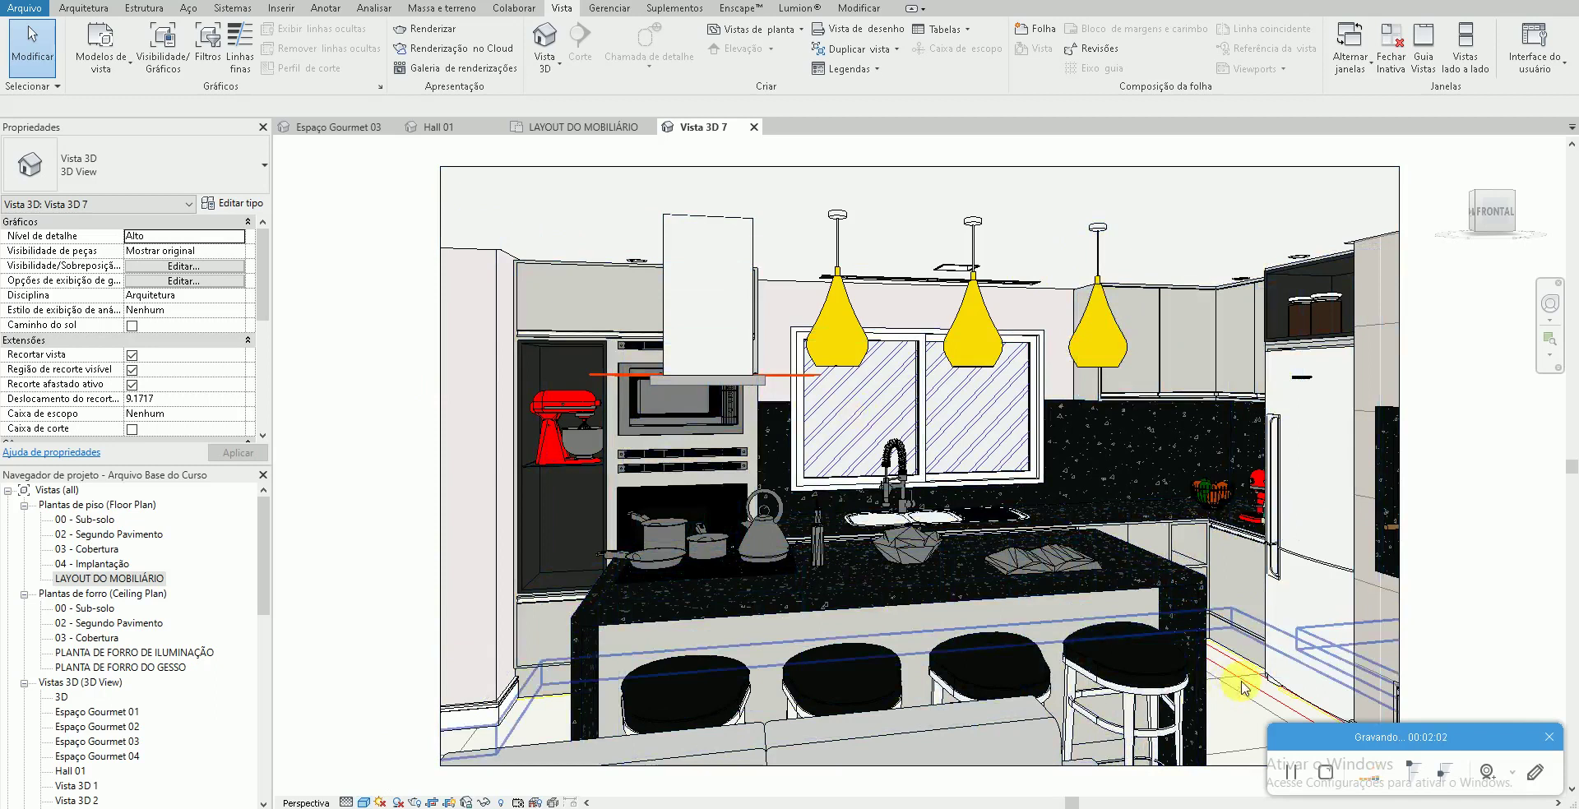
{"action": "left_click", "coordinate": [367, 803]}
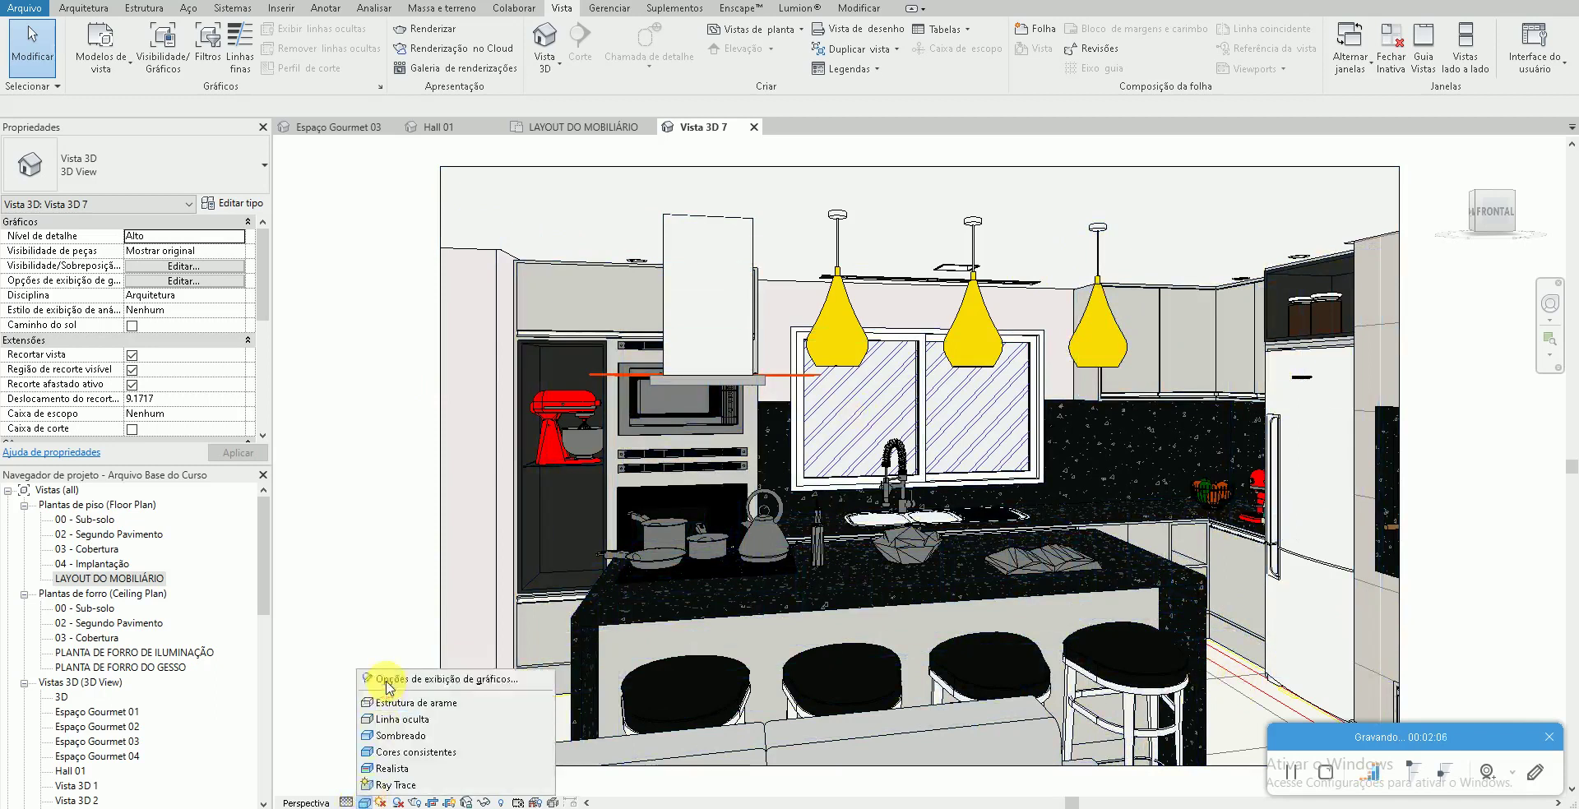
{"action": "left_click", "coordinate": [387, 682]}
Step: Turn on anti-aliasing and ambient shadows for the kitchen view
{"action": "left_click", "coordinate": [195, 205]}
{"action": "left_click", "coordinate": [325, 469]}
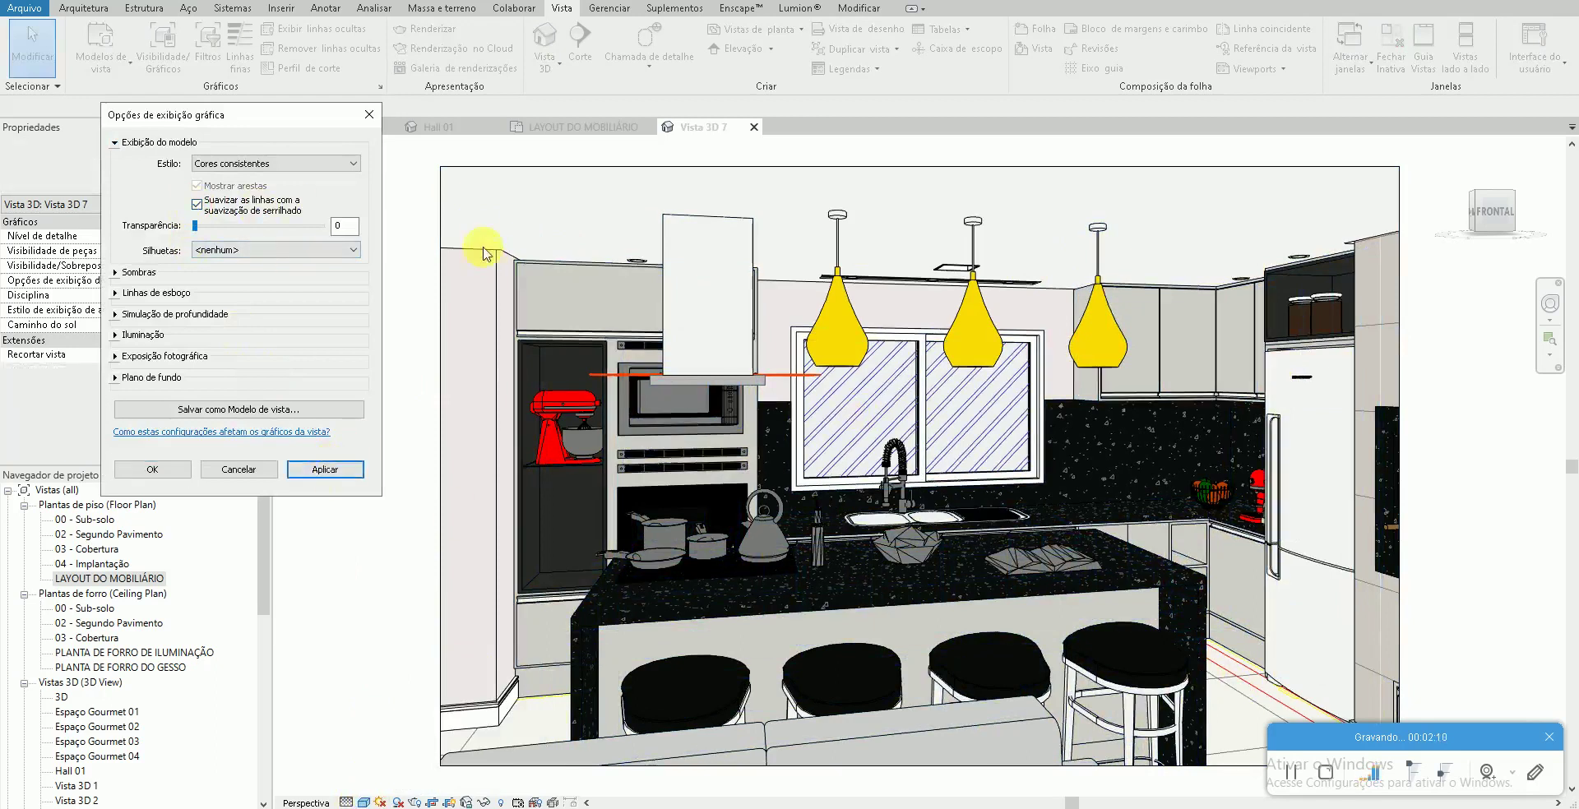
{"action": "left_click", "coordinate": [116, 274]}
{"action": "left_click", "coordinate": [199, 303]}
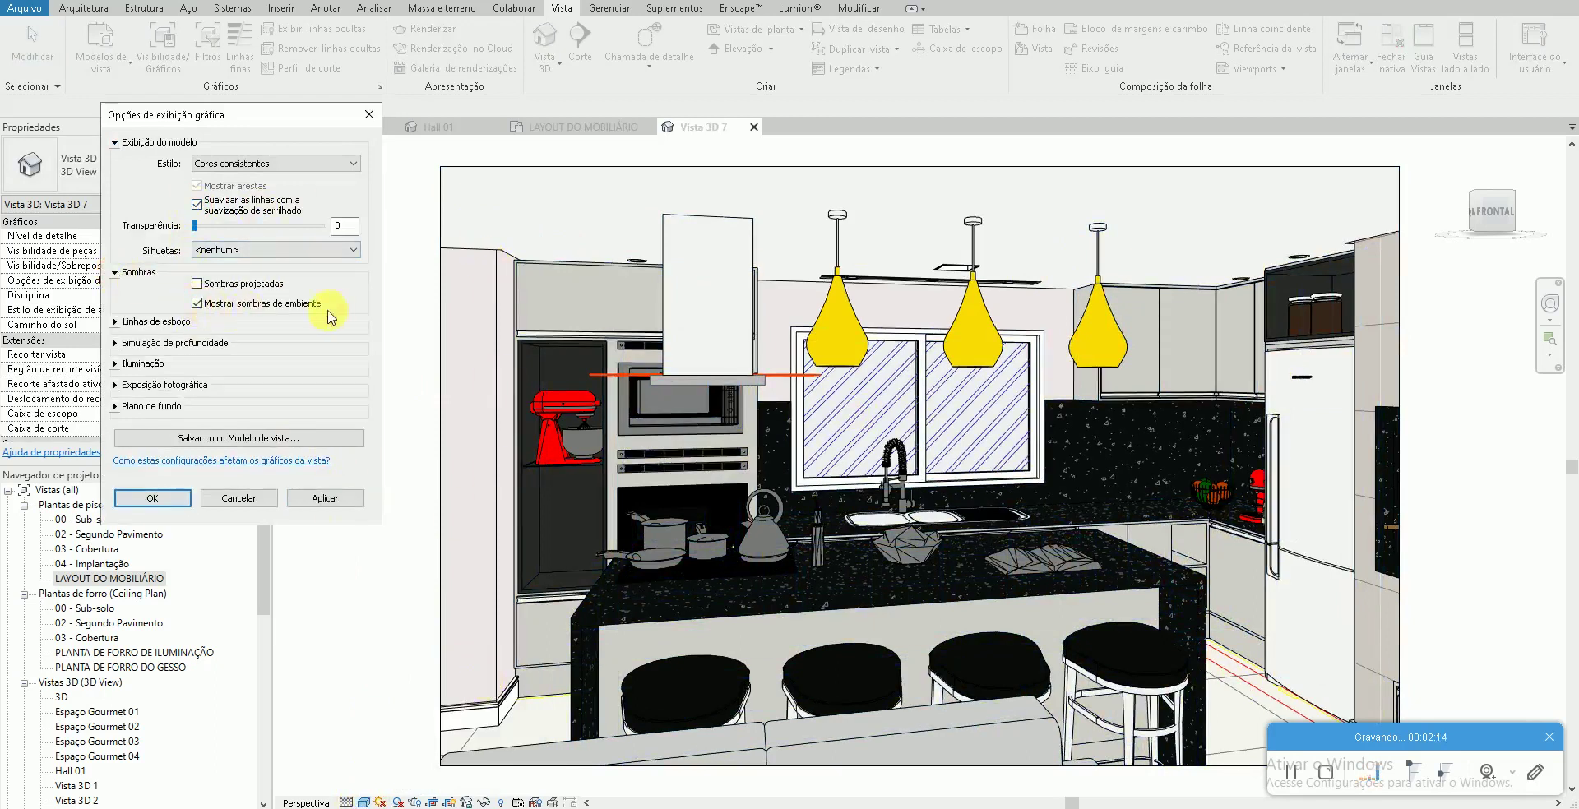
{"action": "left_click", "coordinate": [325, 498]}
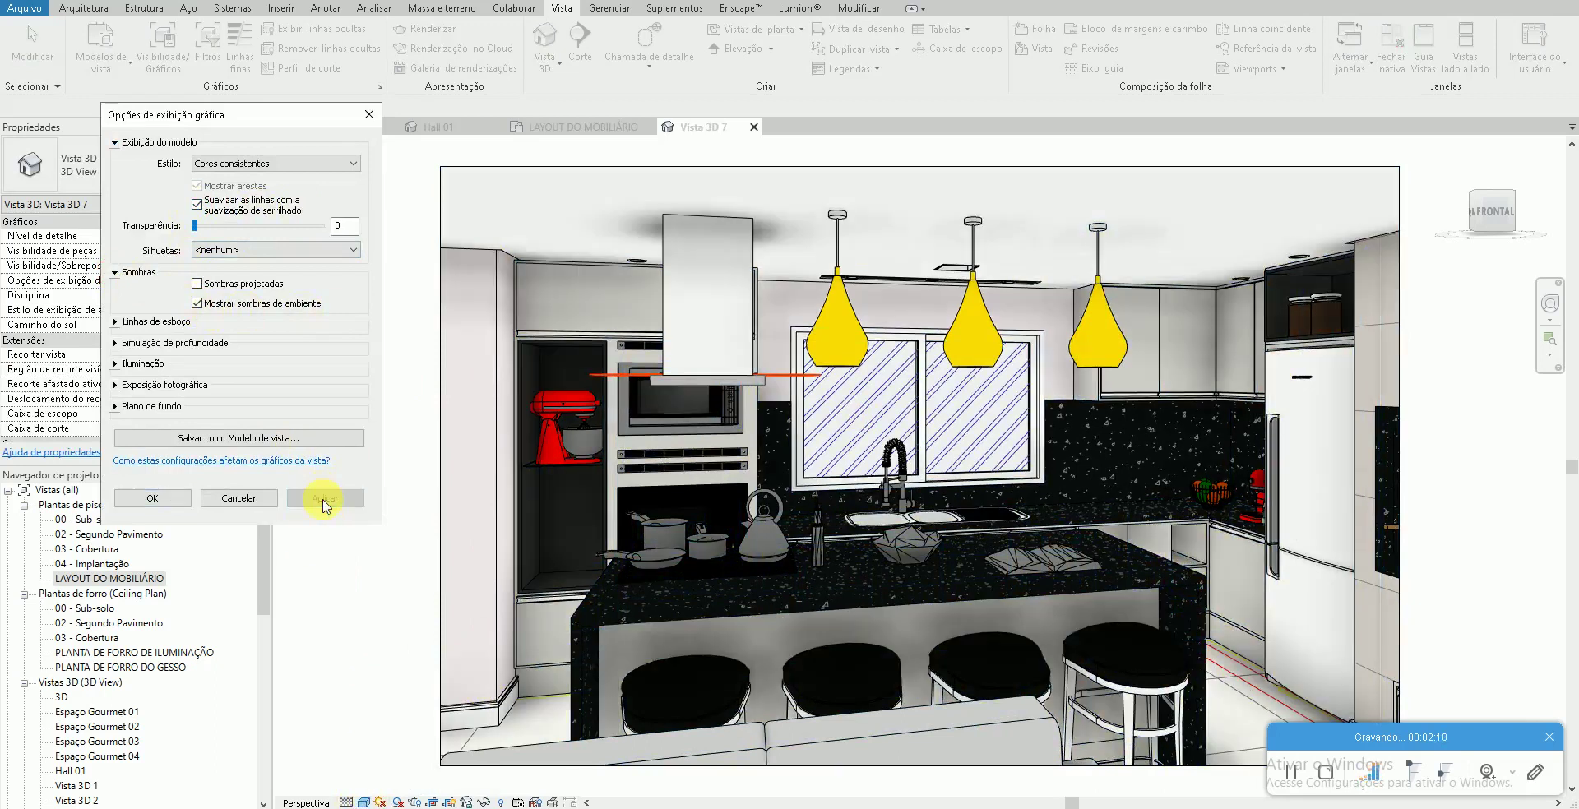
Step: Set the view background to Sky (Céu) and confirm the display options
{"action": "left_click", "coordinate": [113, 406]}
{"action": "left_click", "coordinate": [276, 430]}
{"action": "left_click", "coordinate": [238, 462]}
{"action": "left_click", "coordinate": [342, 601]}
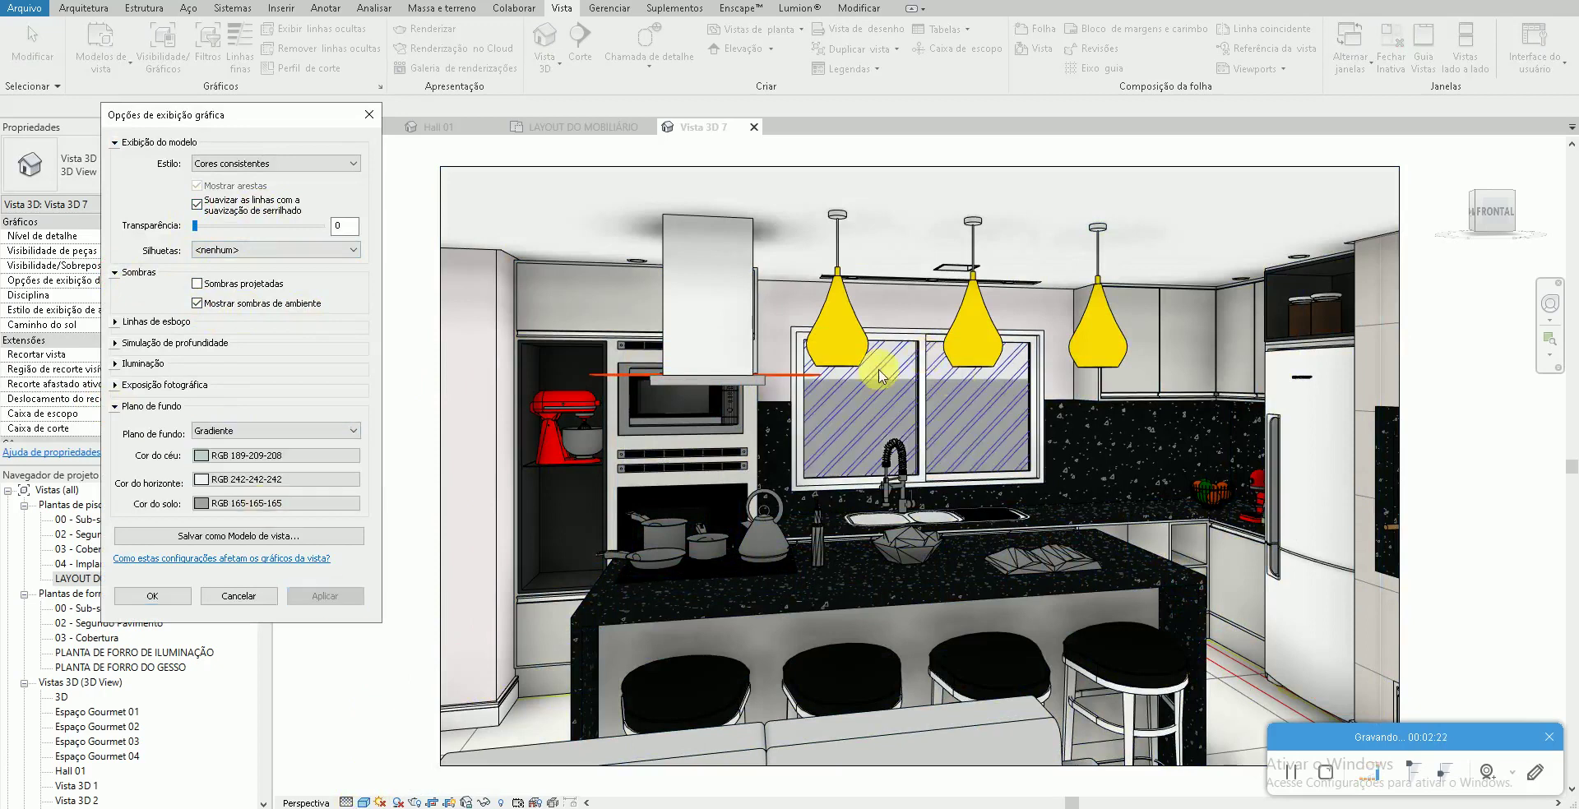
{"action": "left_click", "coordinate": [244, 436]}
{"action": "left_click", "coordinate": [218, 451]}
{"action": "left_click", "coordinate": [335, 596]}
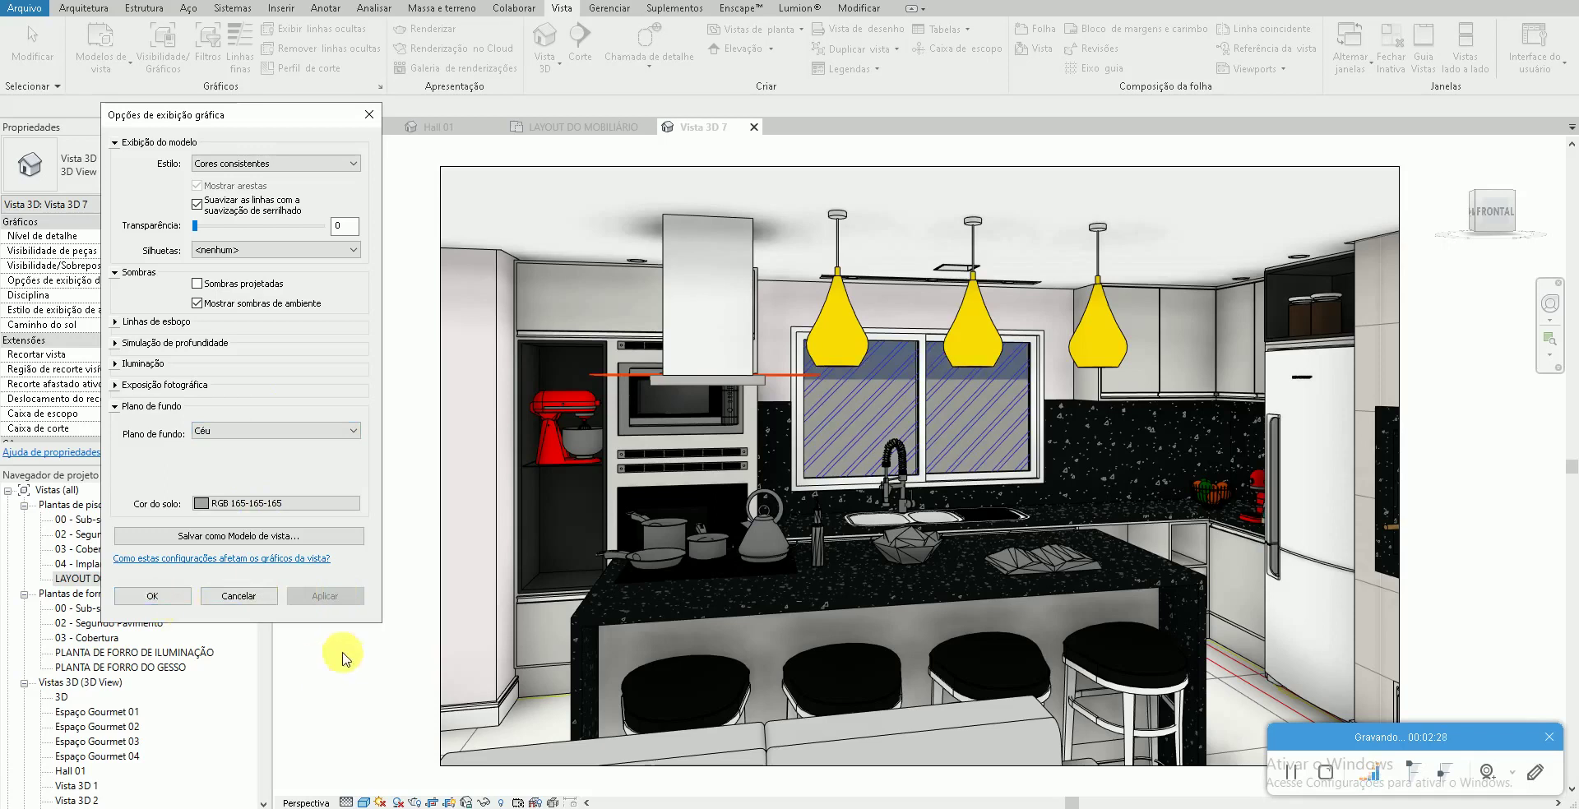
{"action": "left_click", "coordinate": [152, 596]}
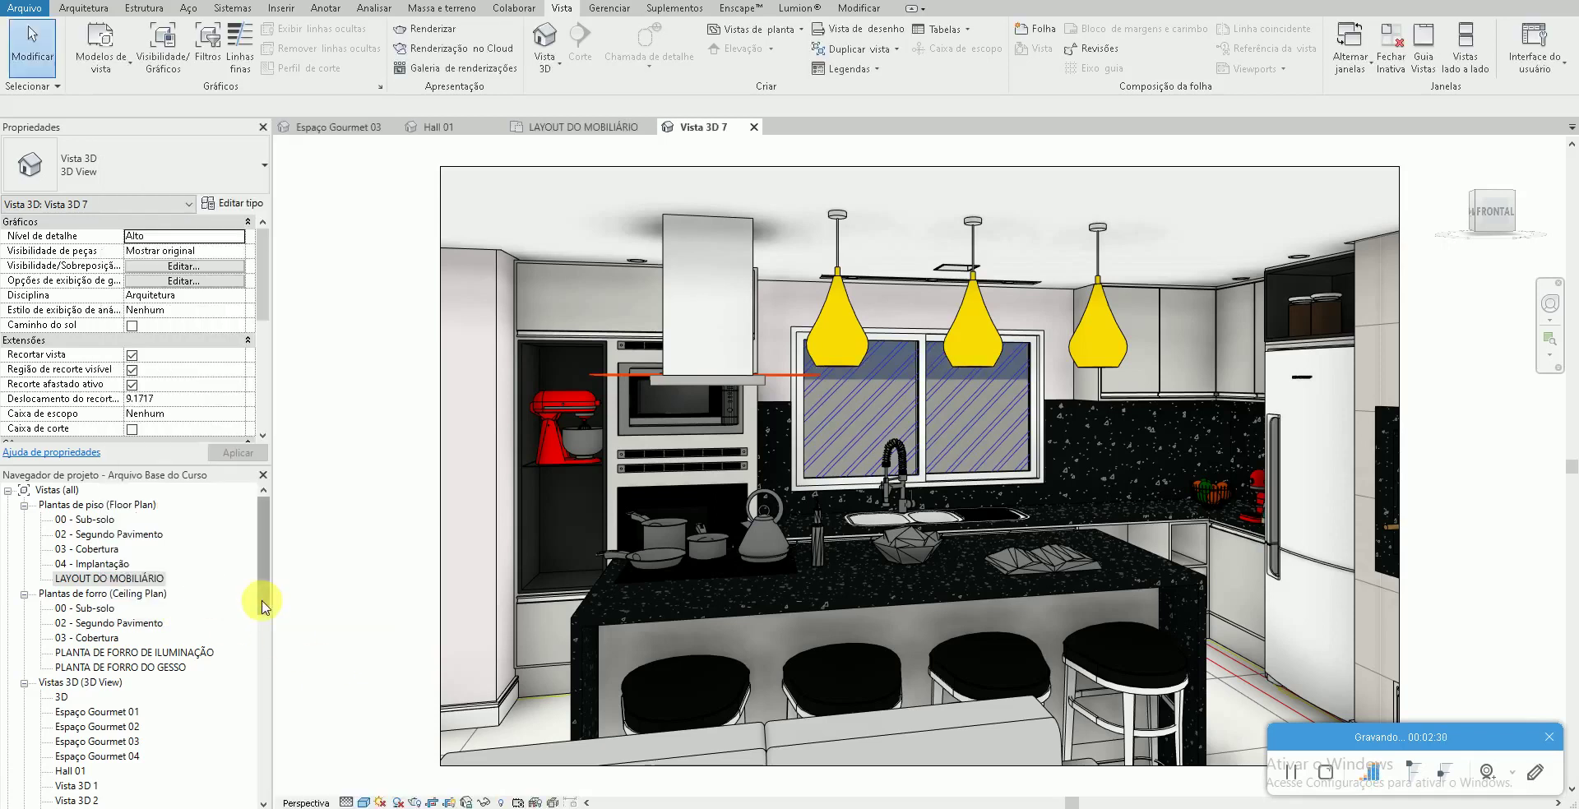
Step: Set the camera's Eye Elevation and Target Elevation to 1.7000 in Properties
{"action": "left_click", "coordinate": [442, 411]}
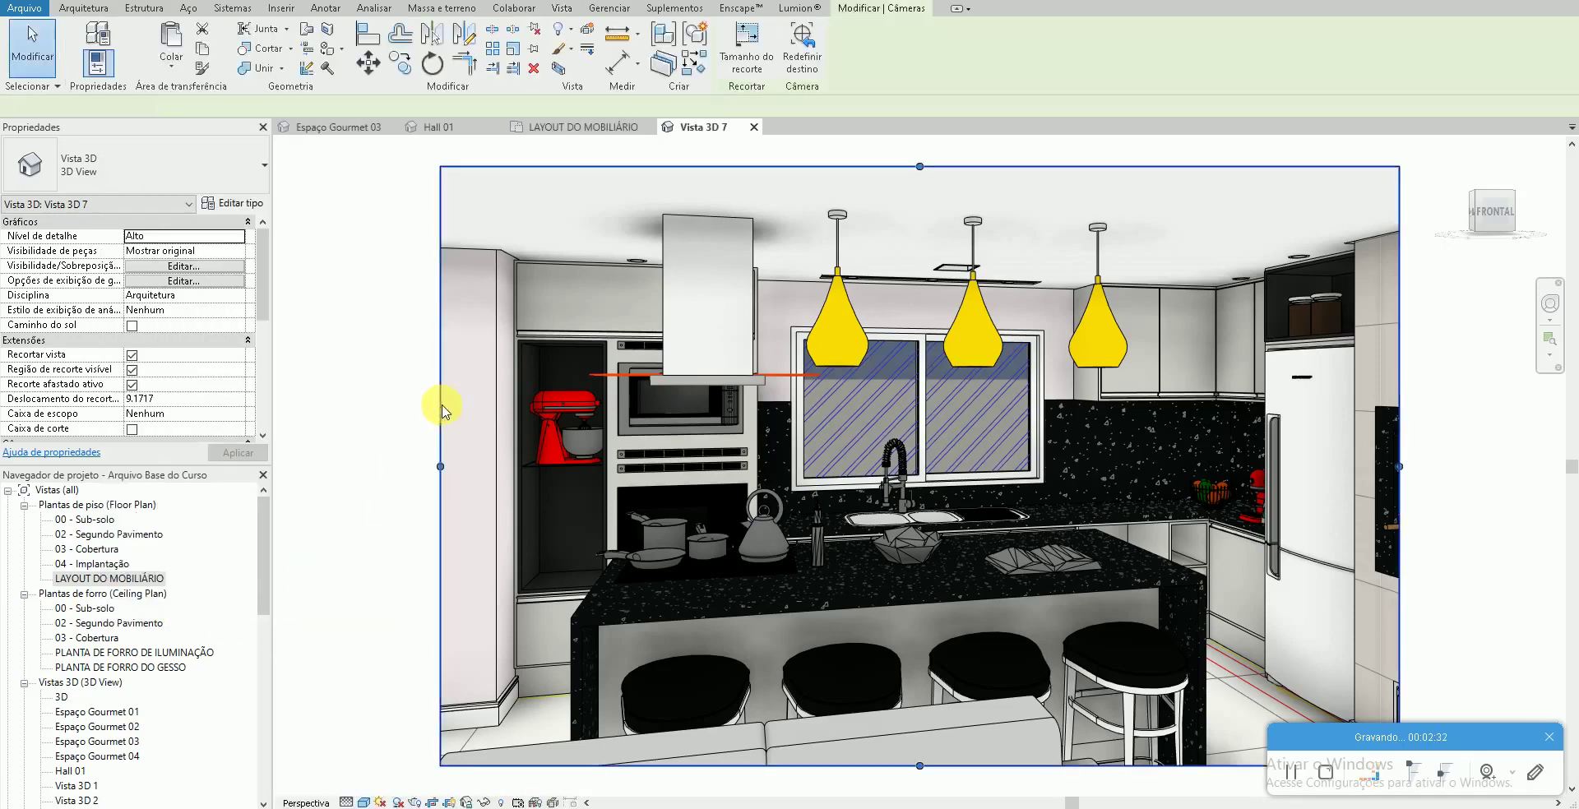
{"action": "scroll", "coordinate": [201, 380], "scroll_direction": "down", "scroll_amount": 3}
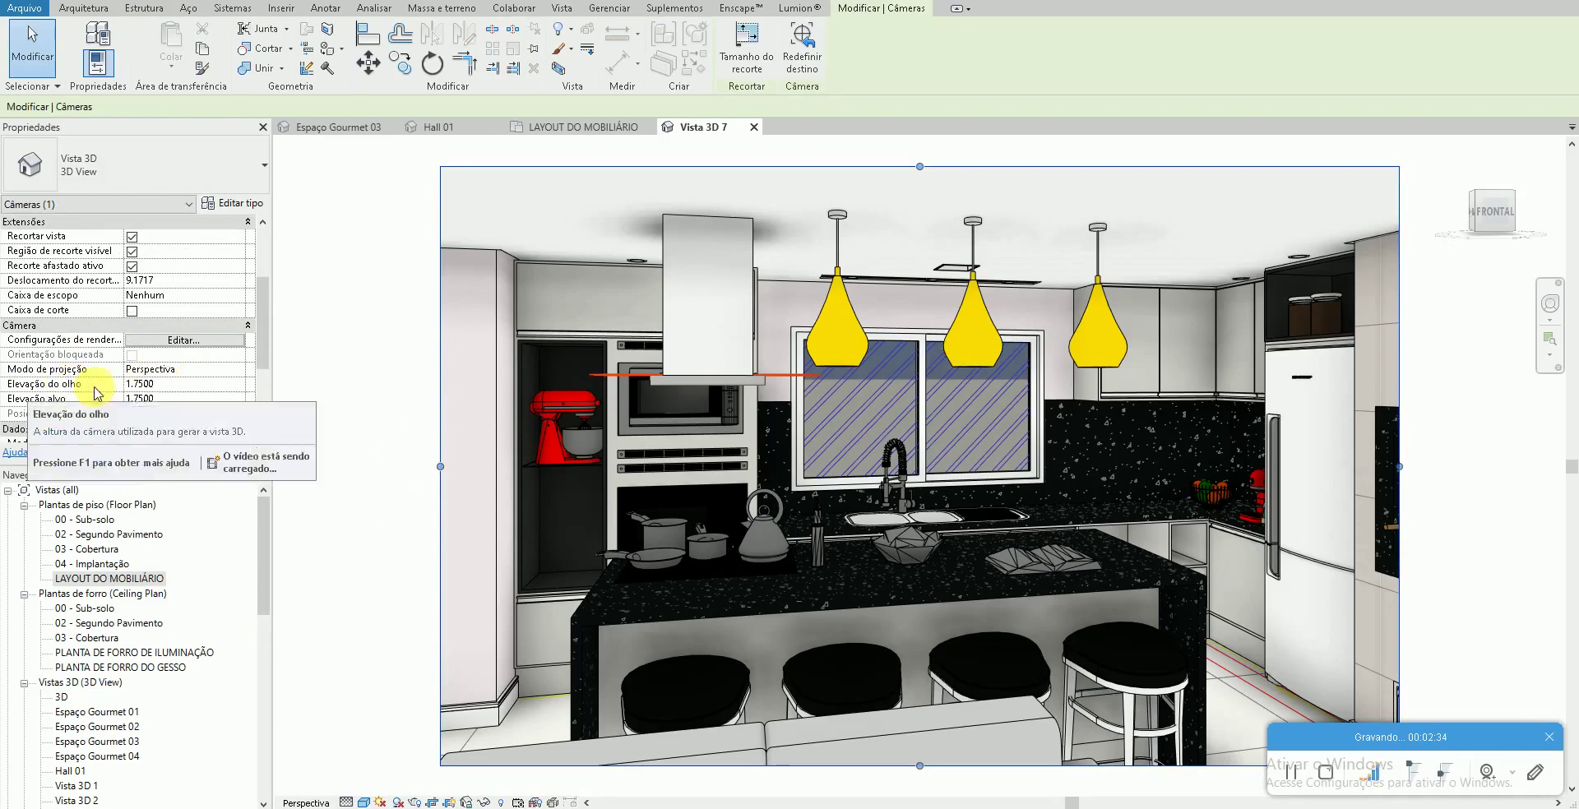
{"action": "double_click", "coordinate": [182, 386]}
{"action": "type", "text": "1."}
{"action": "double_click", "coordinate": [186, 398]}
{"action": "type", "text": "1."}
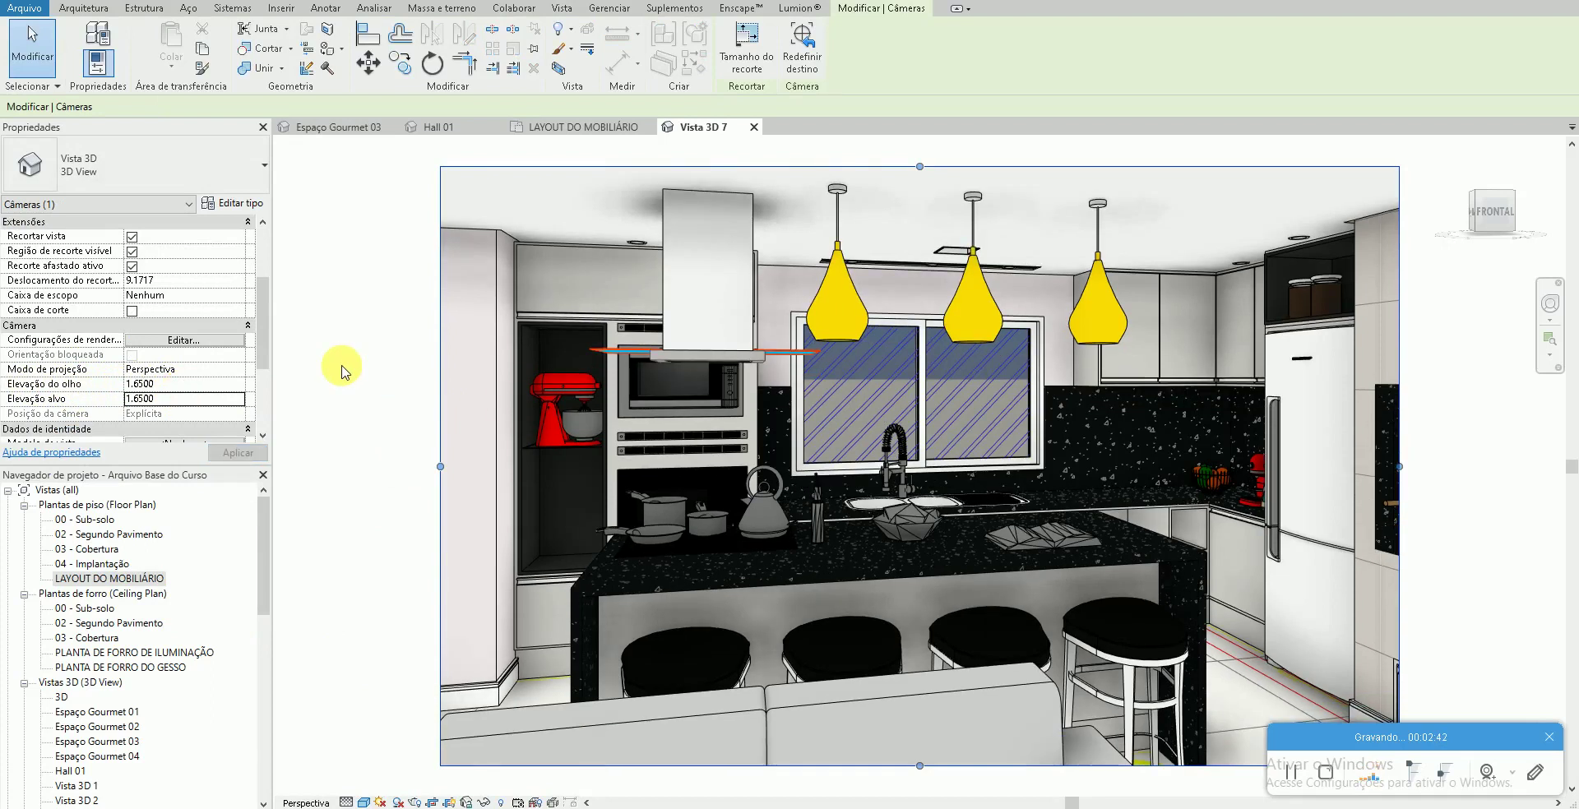
{"action": "double_click", "coordinate": [177, 385]}
{"action": "type", "text": "1.7"}
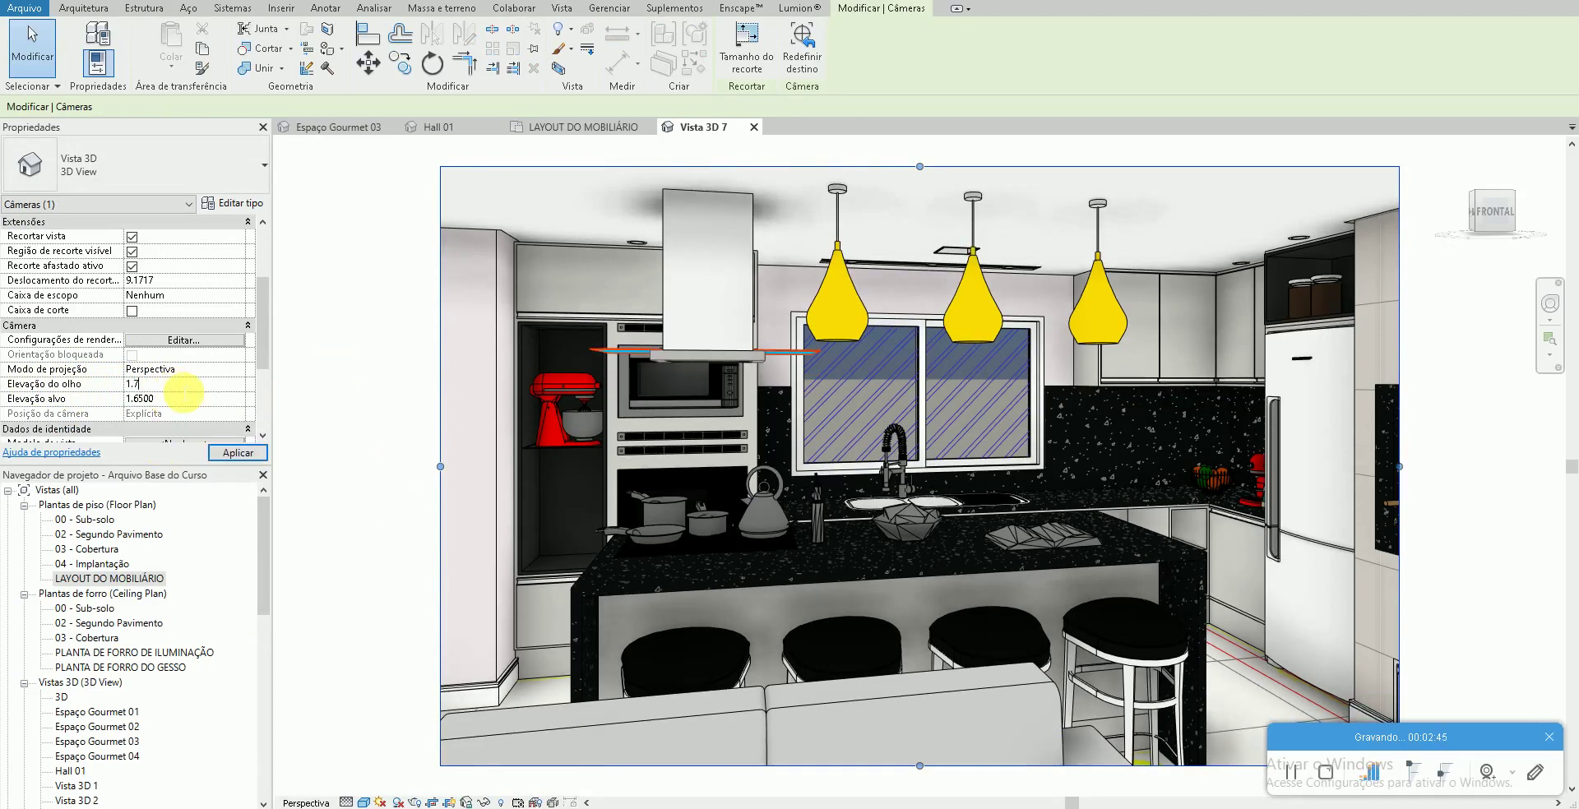
{"action": "left_click", "coordinate": [182, 398]}
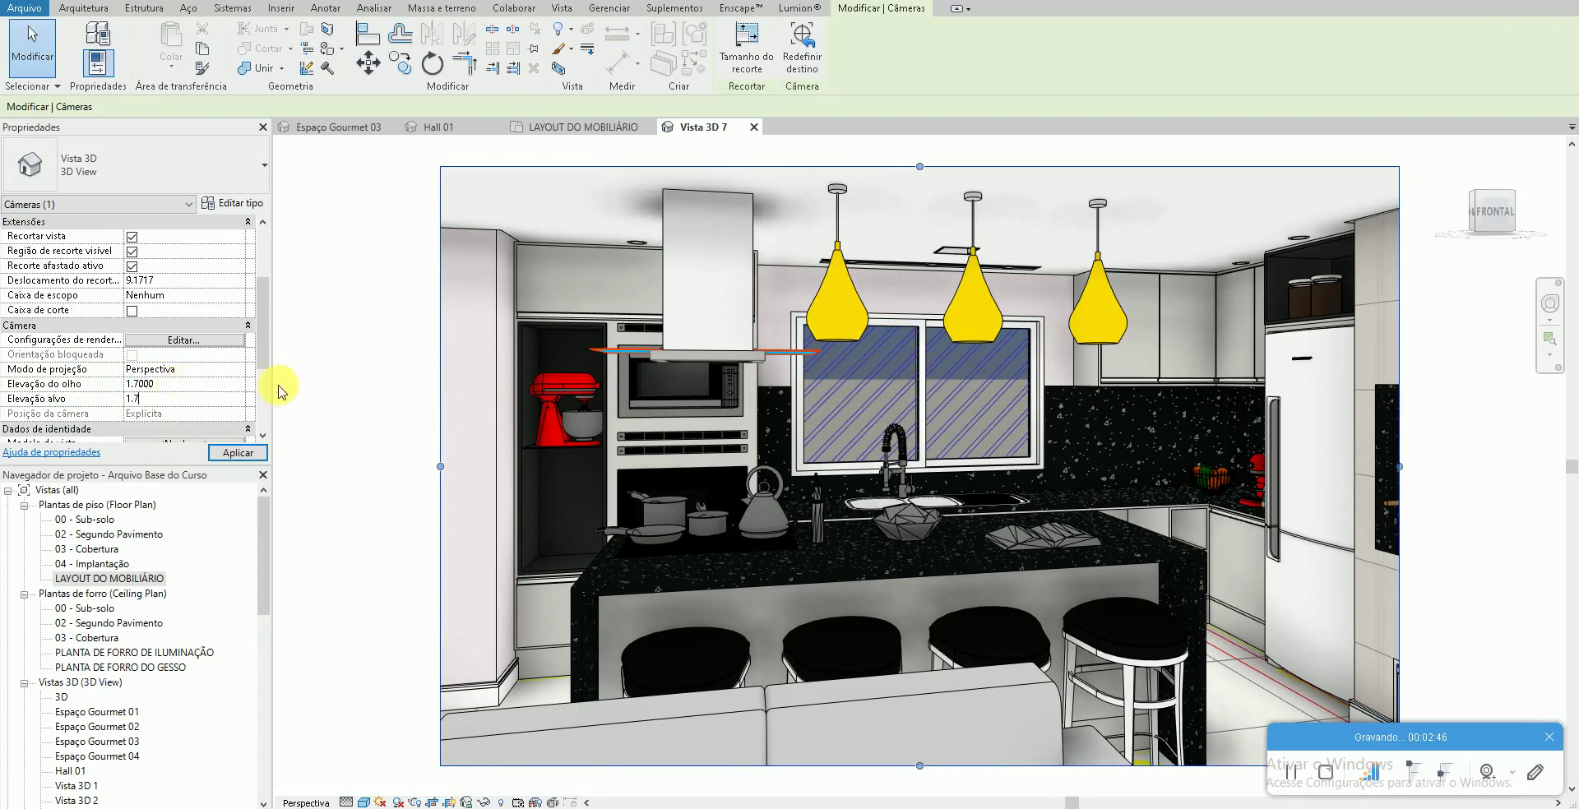
{"action": "left_click", "coordinate": [333, 428]}
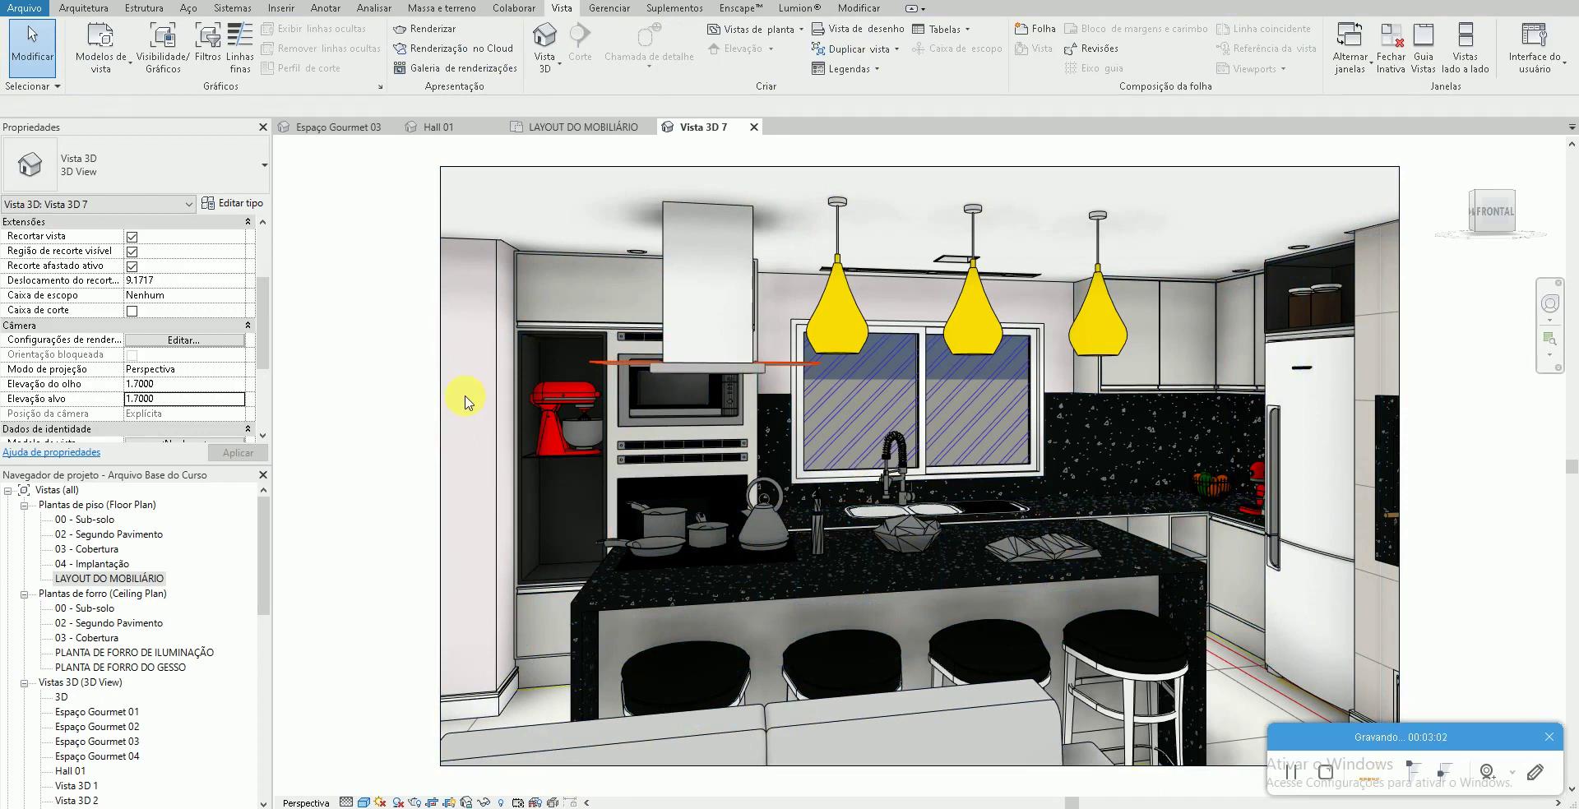
Step: Select the imported Planta Baixa Curso de Revit Interiores.dwg and choose Hide in View for it
{"action": "left_click", "coordinate": [1273, 695]}
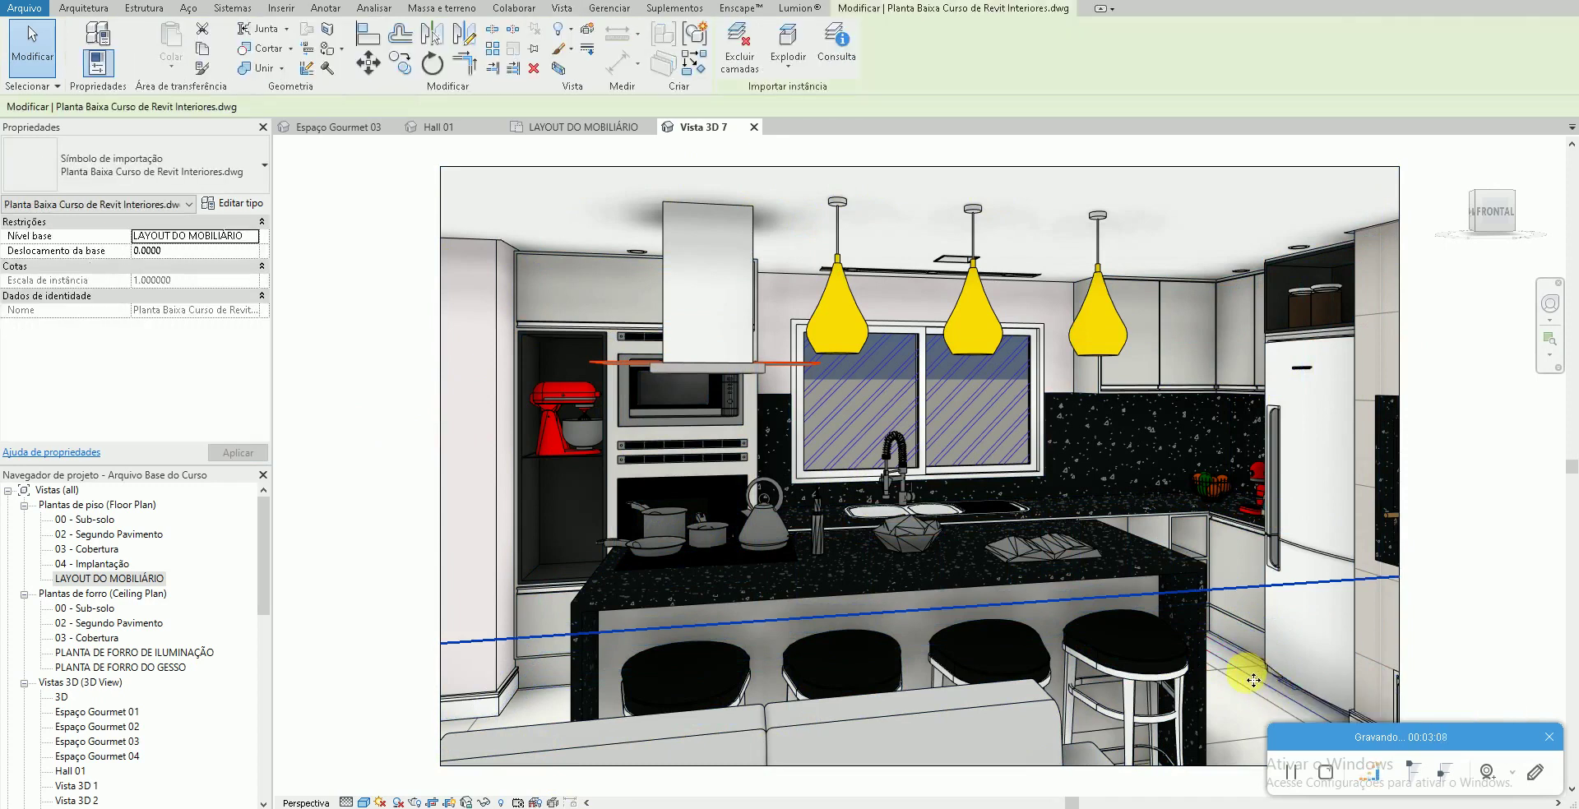
{"action": "key", "text": "Escape"}
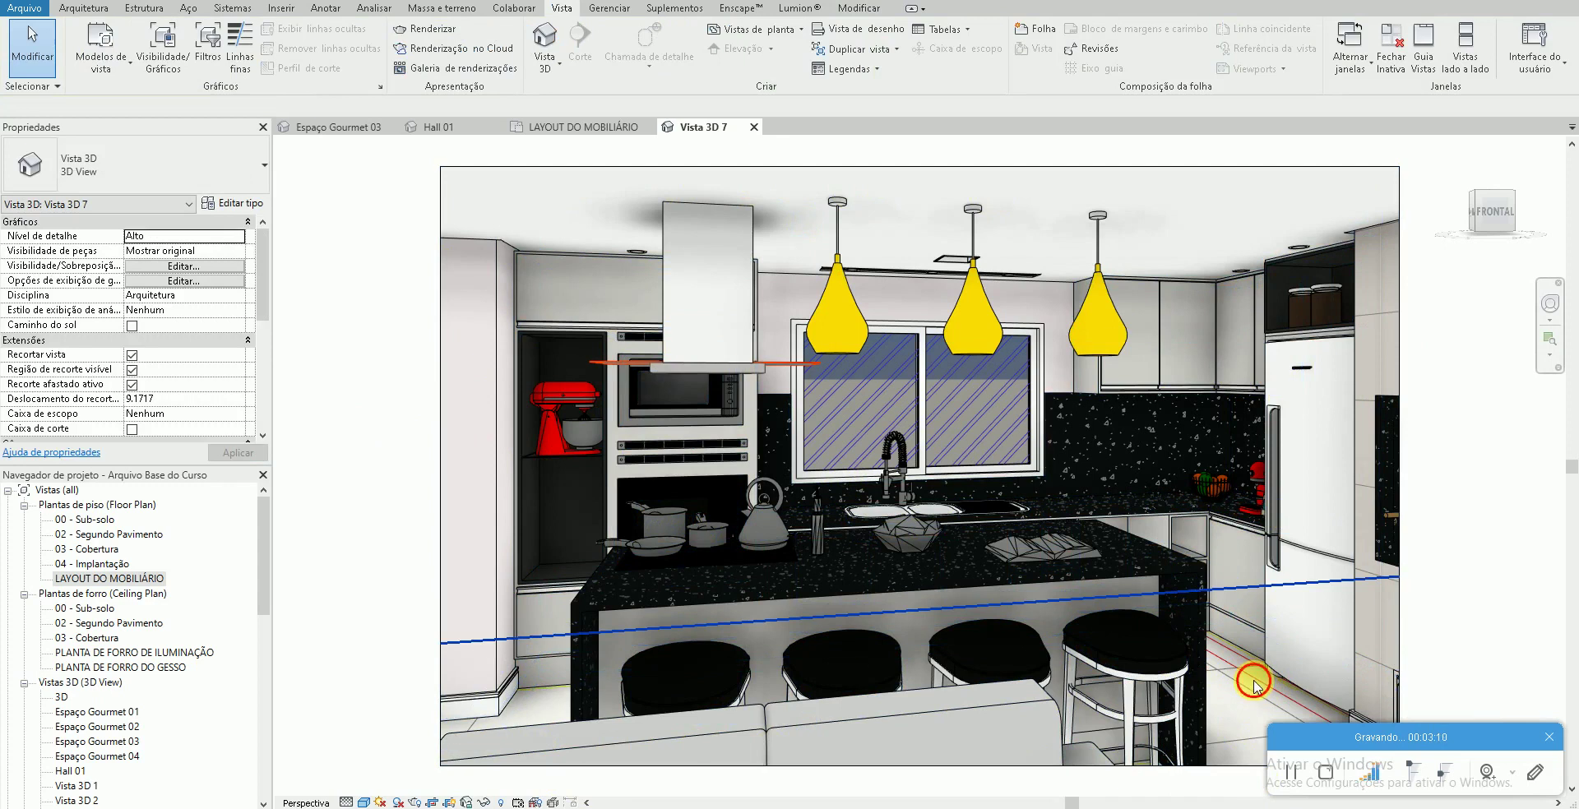
{"action": "left_click", "coordinate": [1254, 687]}
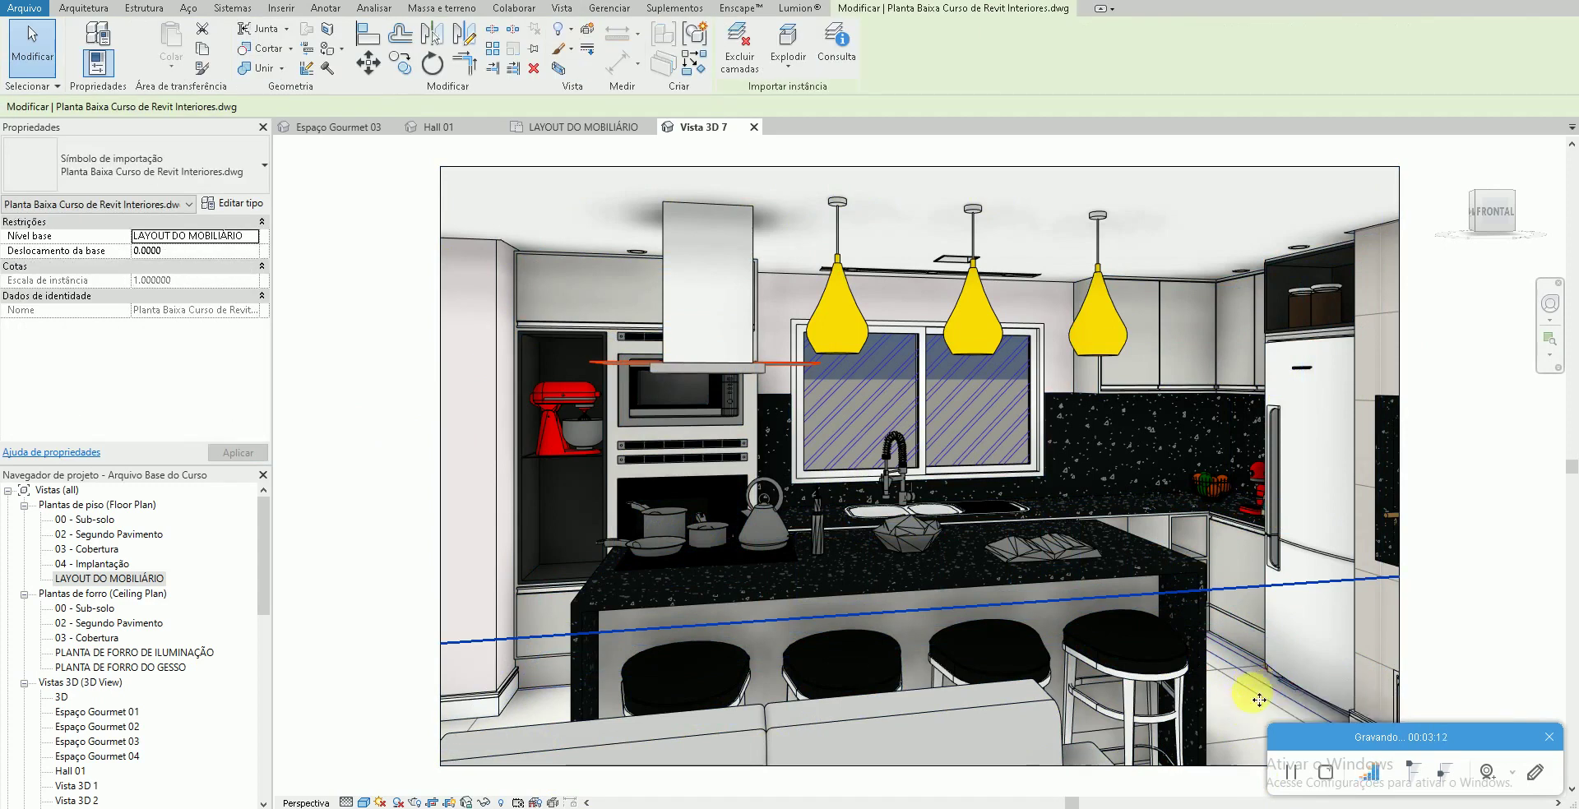
{"action": "key", "text": "Escape"}
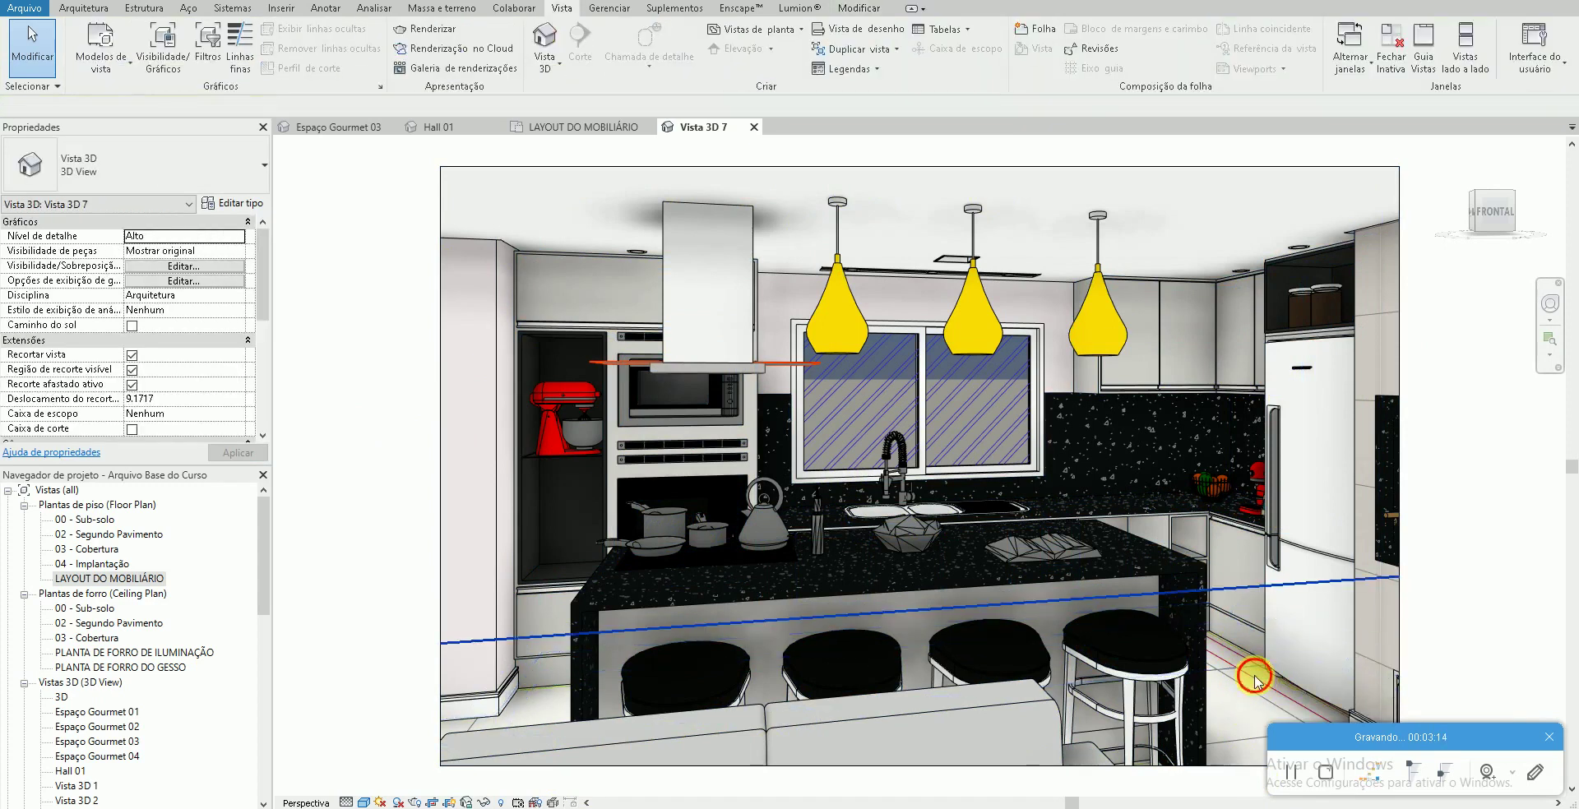
{"action": "left_click", "coordinate": [1254, 681]}
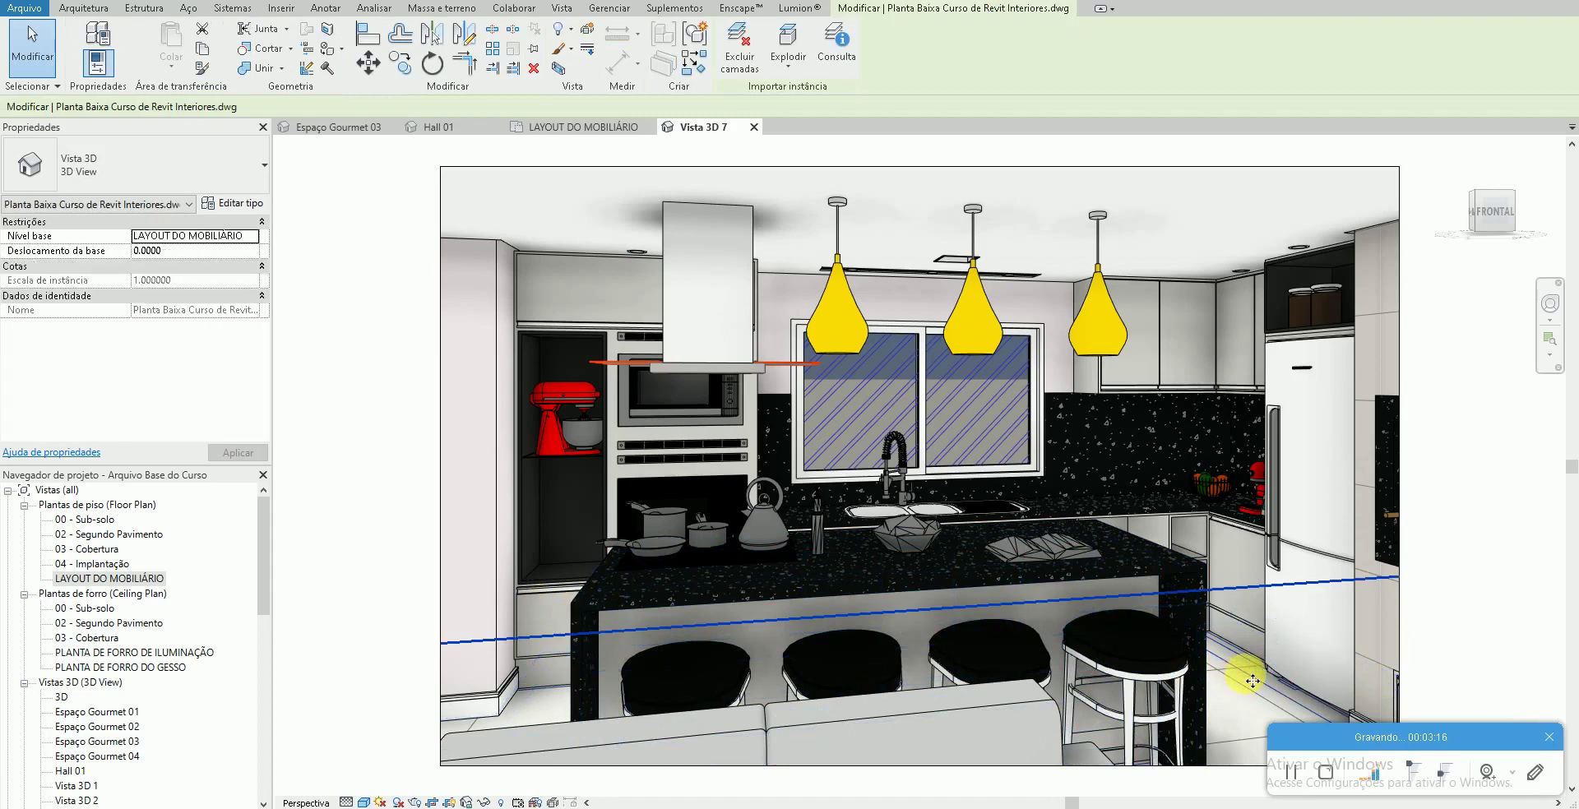
{"action": "right_click", "coordinate": [1252, 681]}
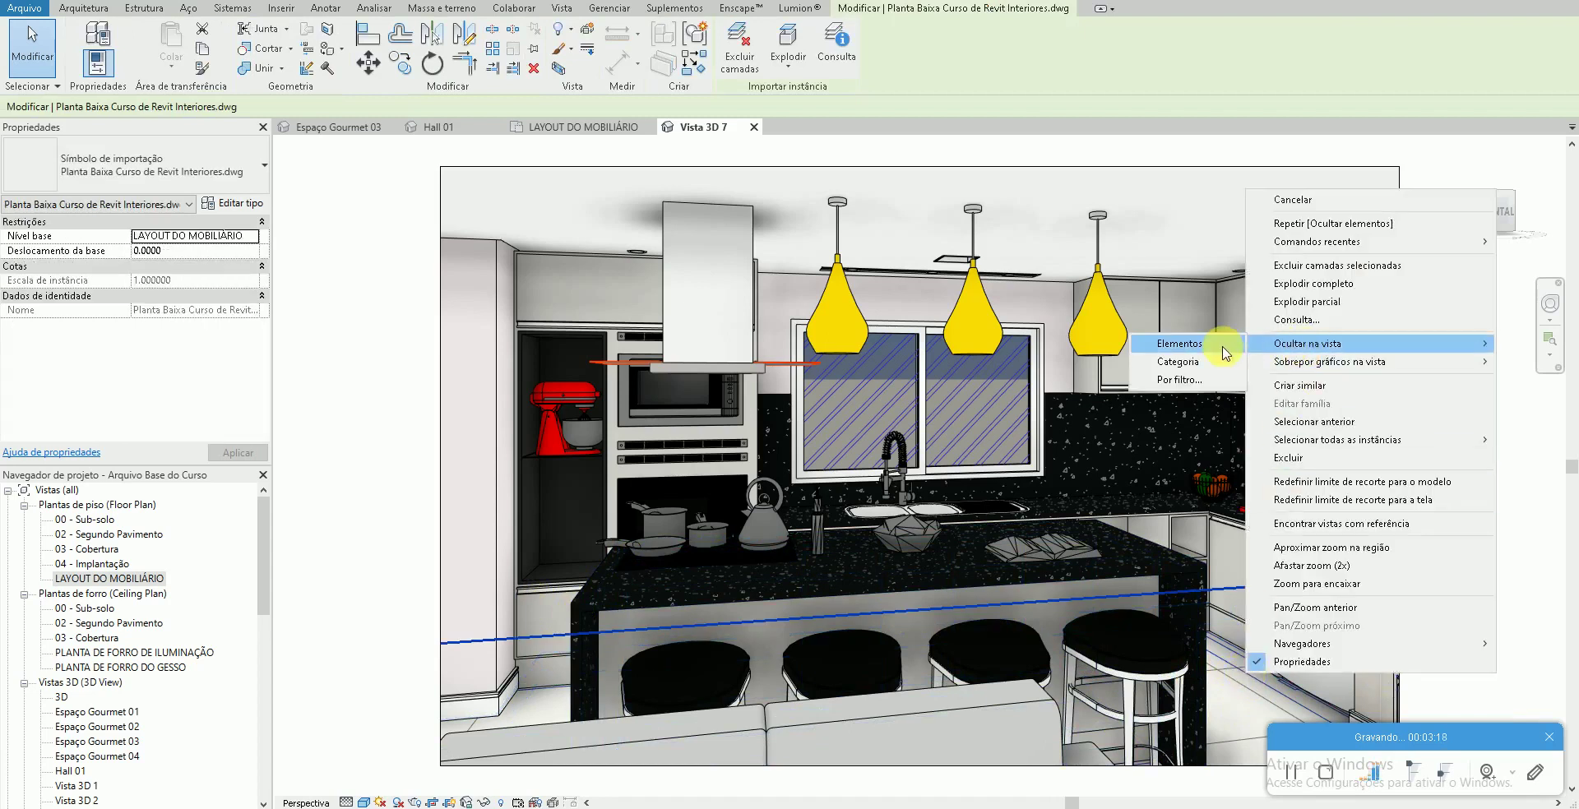
{"action": "left_click", "coordinate": [1225, 352]}
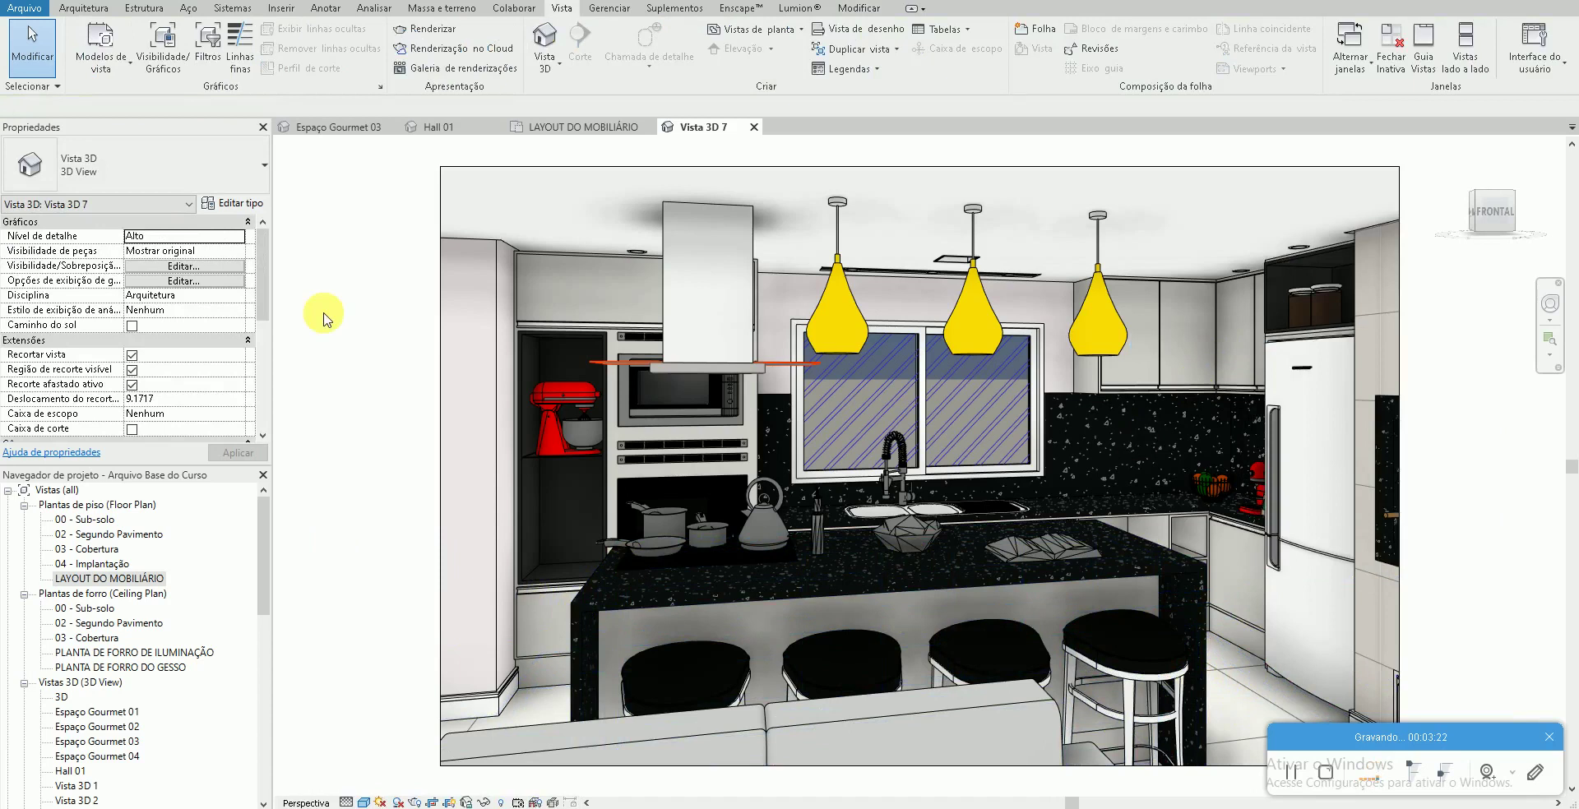
Step: Start Enscape from the Enscape tab for the Vista 3D 7 kitchen view
{"action": "left_click", "coordinate": [737, 10]}
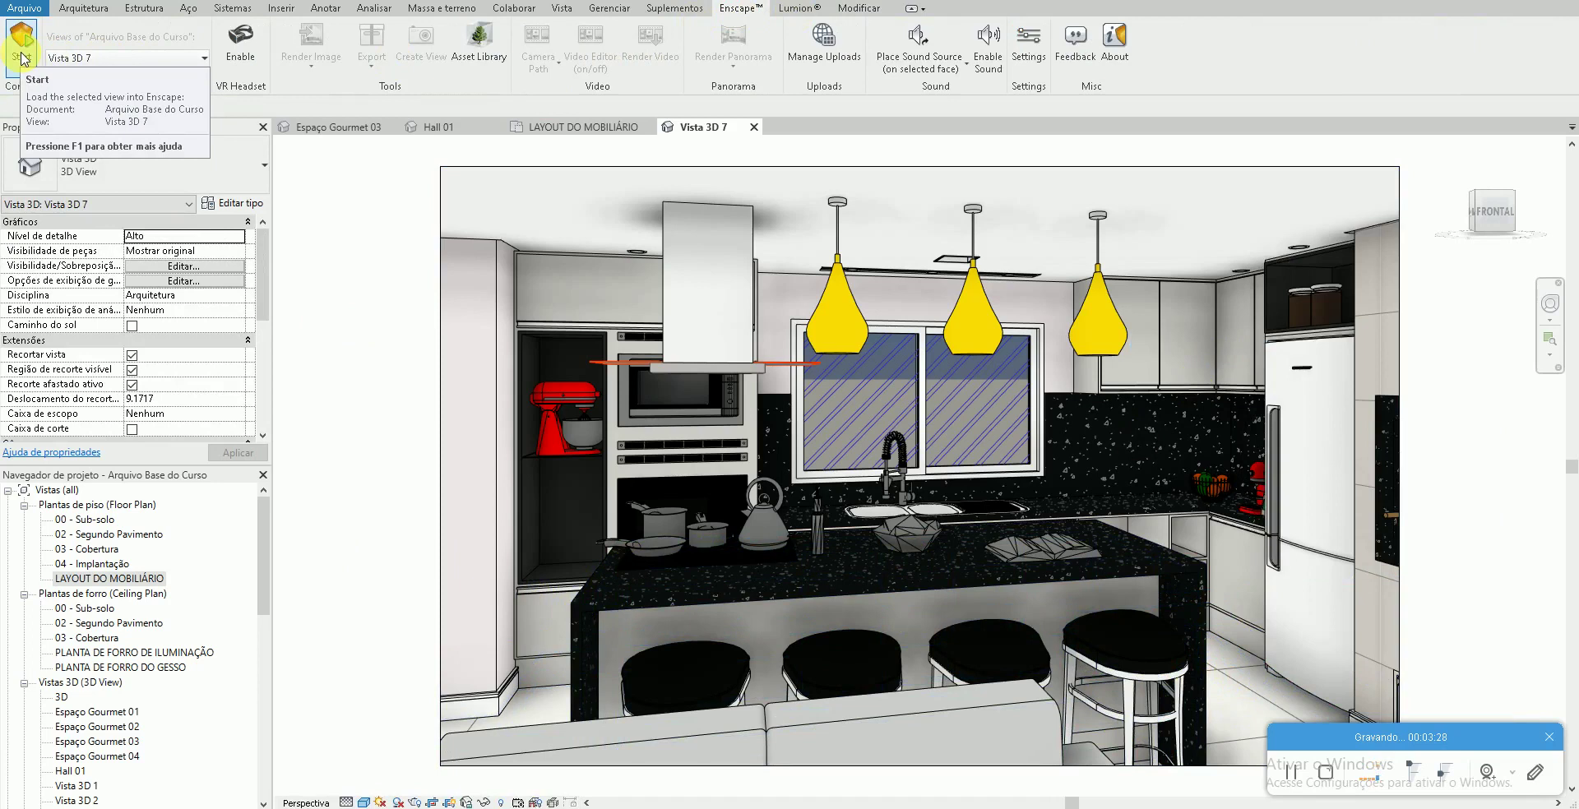
{"action": "left_click", "coordinate": [22, 55]}
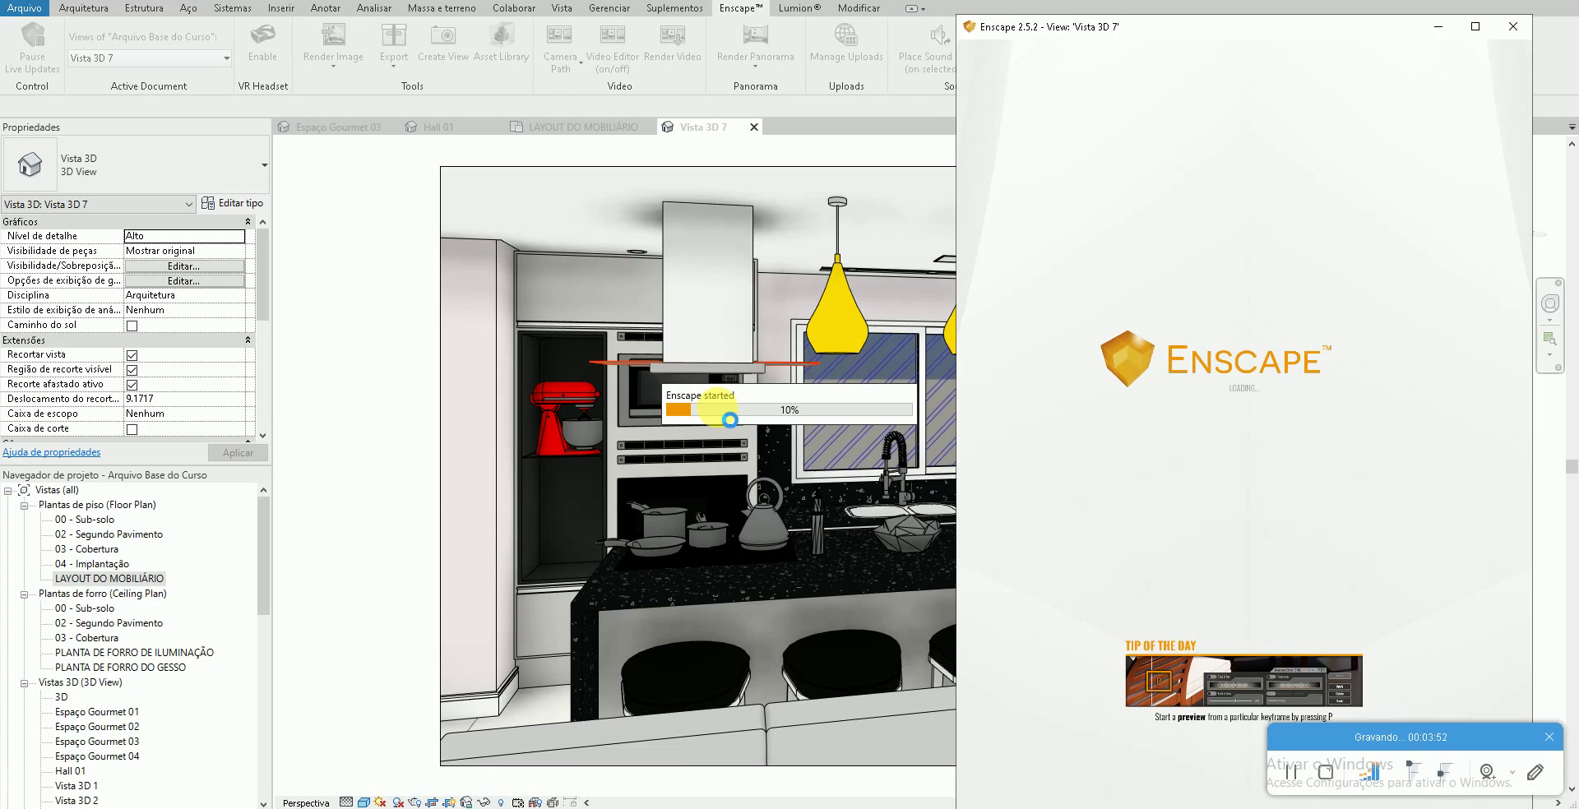
Step: Maximize the Enscape kitchen render, then acknowledge Revit's 6-asset export error
{"action": "left_click", "coordinate": [1475, 26]}
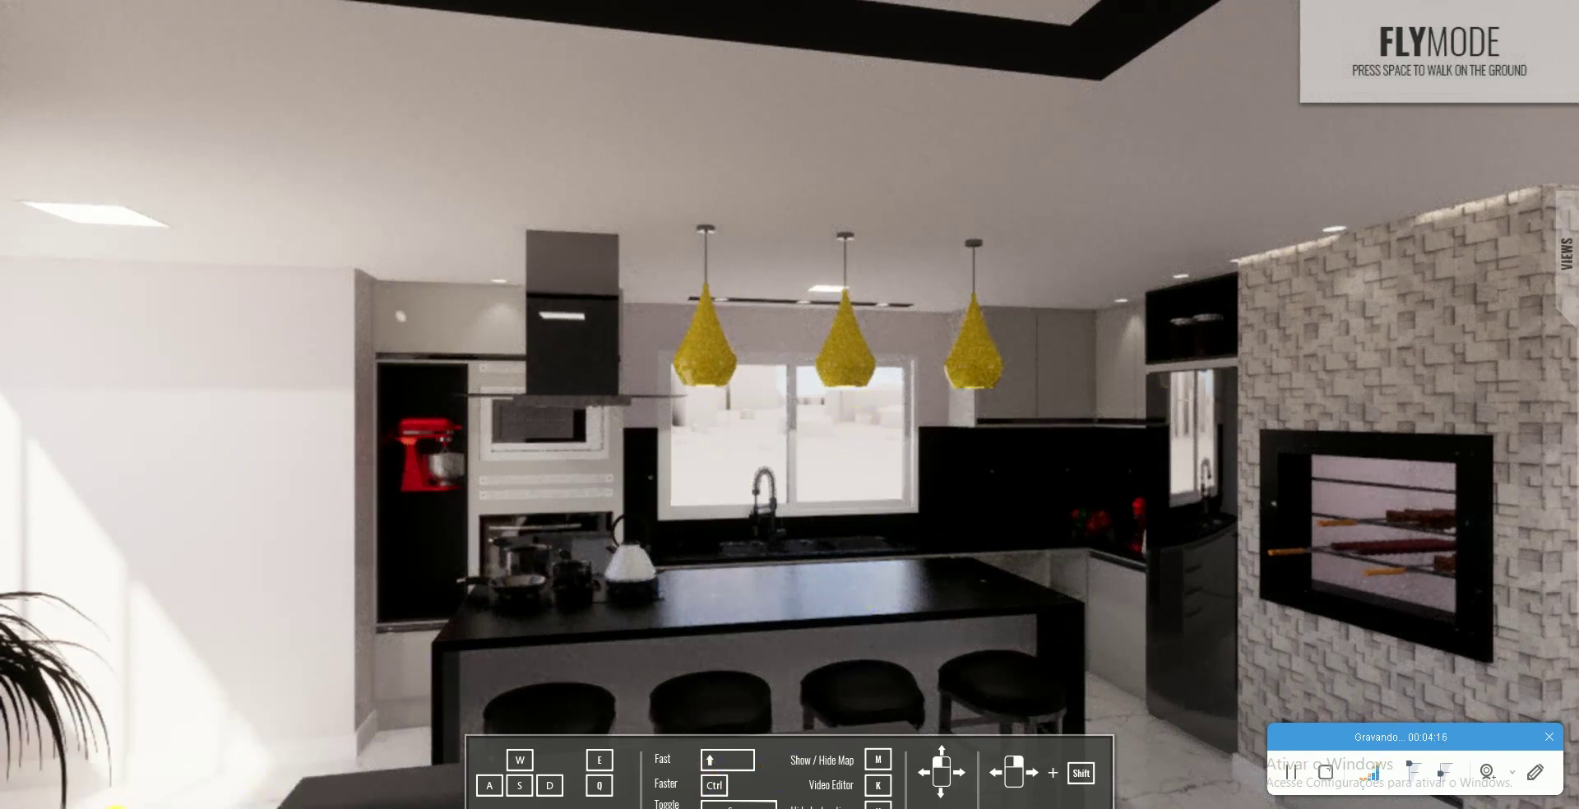
{"action": "left_click", "coordinate": [91, 794]}
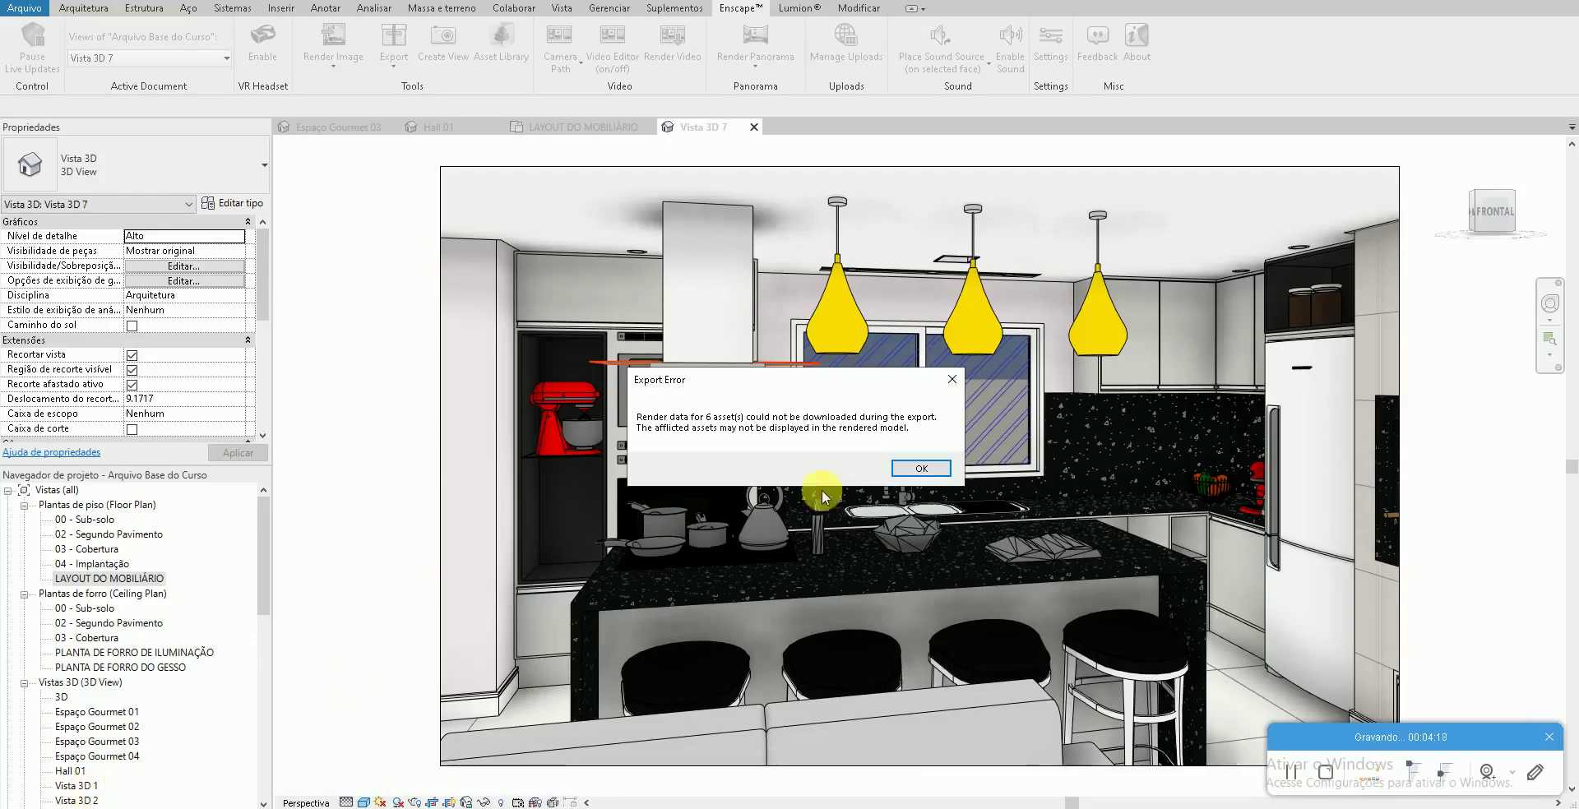
{"action": "left_click", "coordinate": [909, 466]}
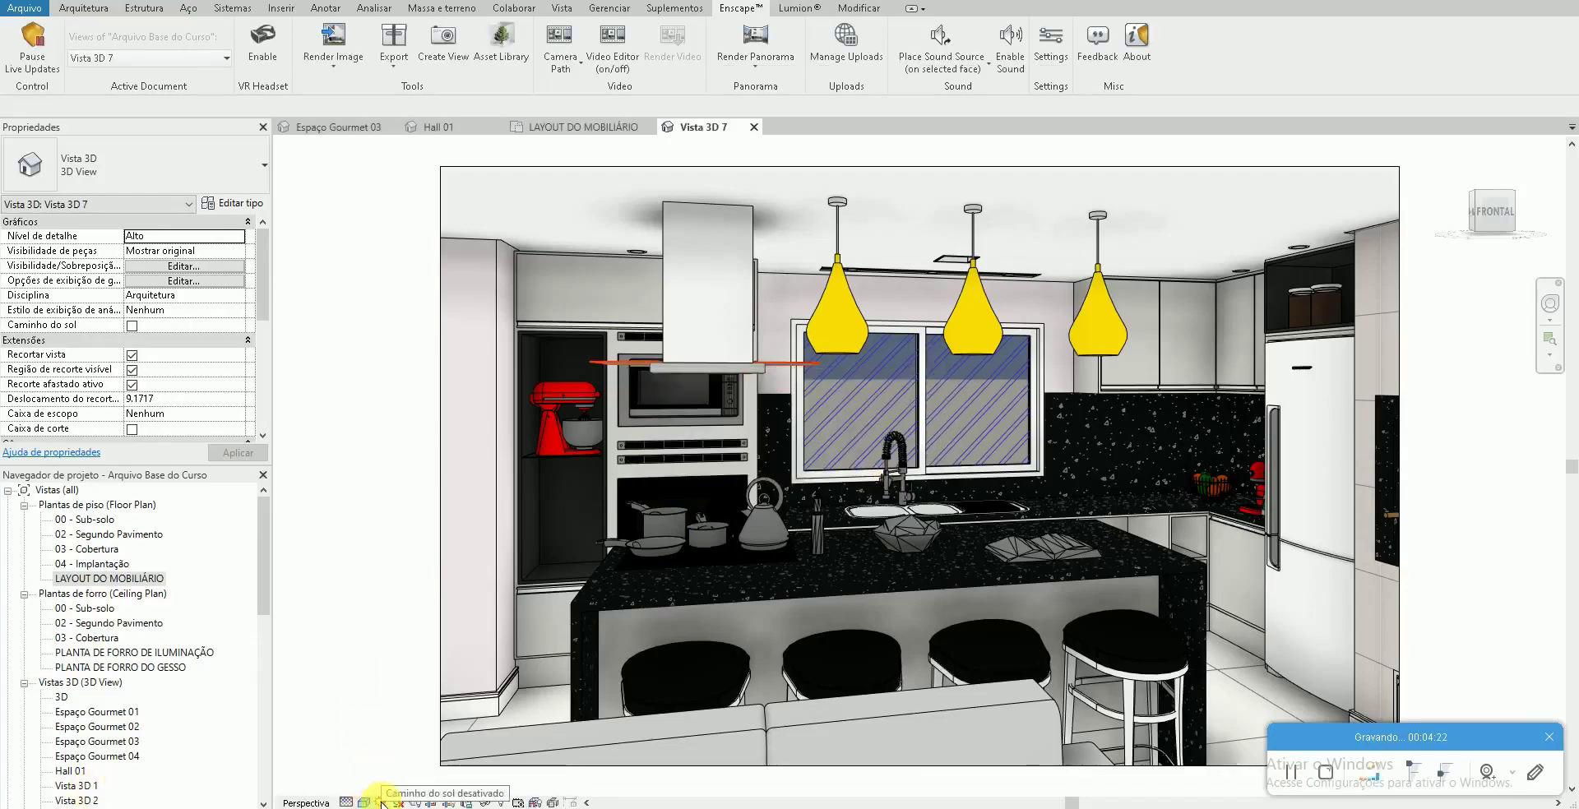
Step: Set a still sun at 20:00 on 30/12/2020 and view the night kitchen in Enscape
{"action": "left_click", "coordinate": [381, 803]}
{"action": "left_click", "coordinate": [406, 746]}
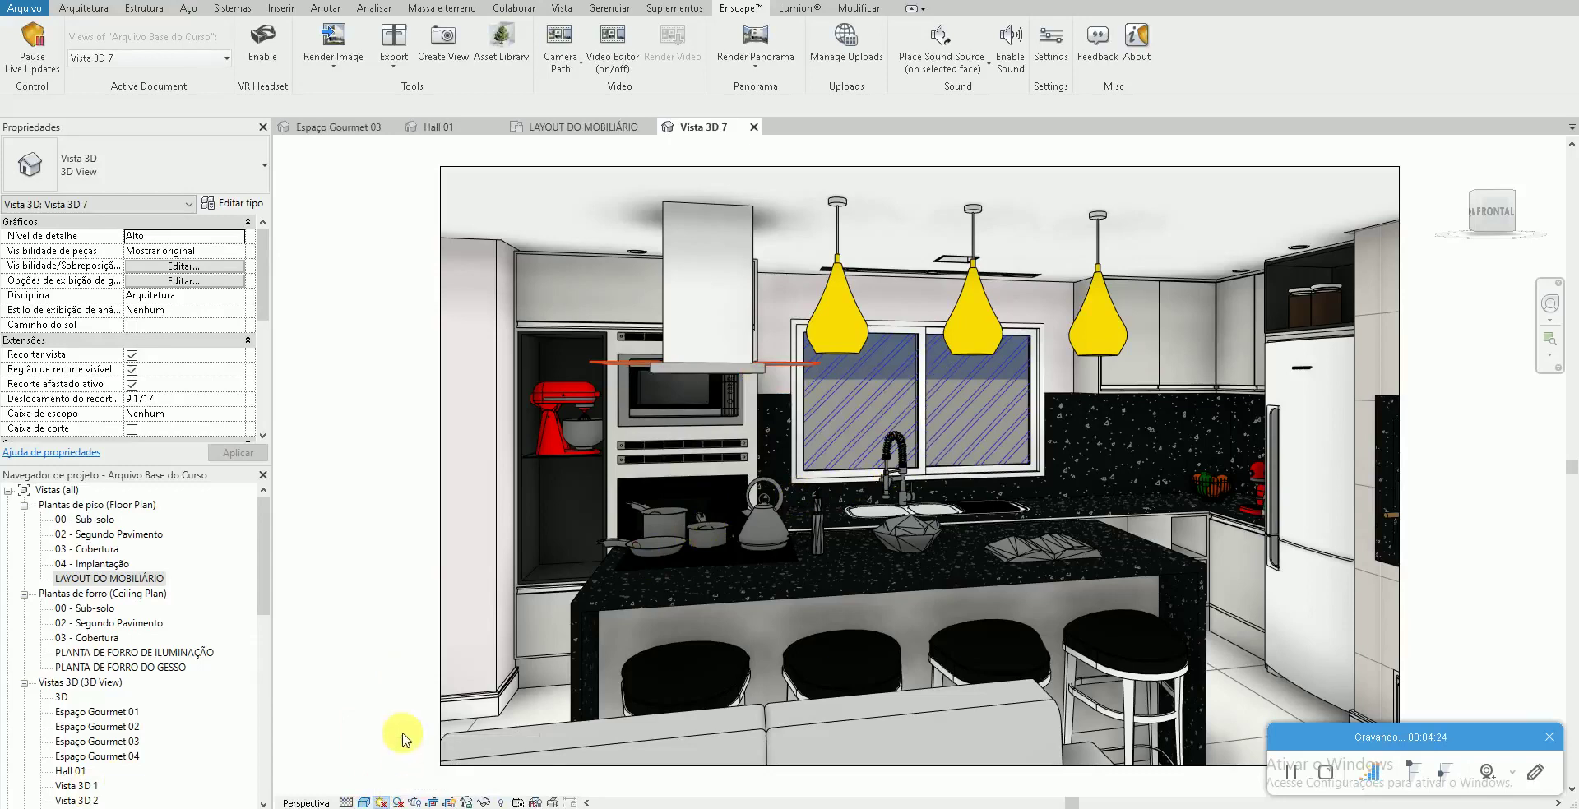
{"action": "left_click", "coordinate": [329, 261]}
{"action": "left_click", "coordinate": [654, 313]}
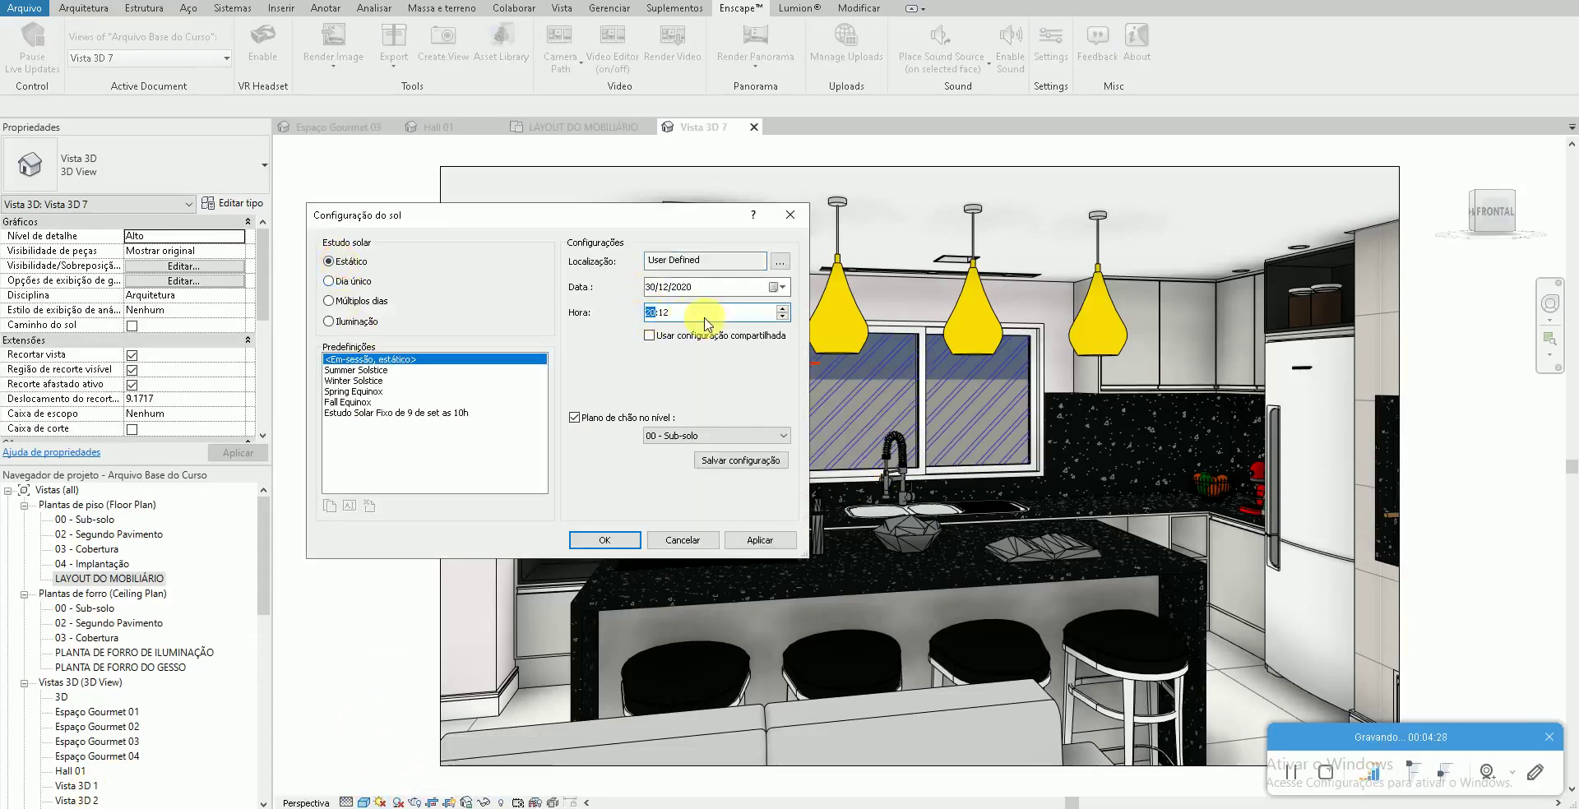
{"action": "type", "text": "20:00"}
{"action": "left_click", "coordinate": [760, 540]}
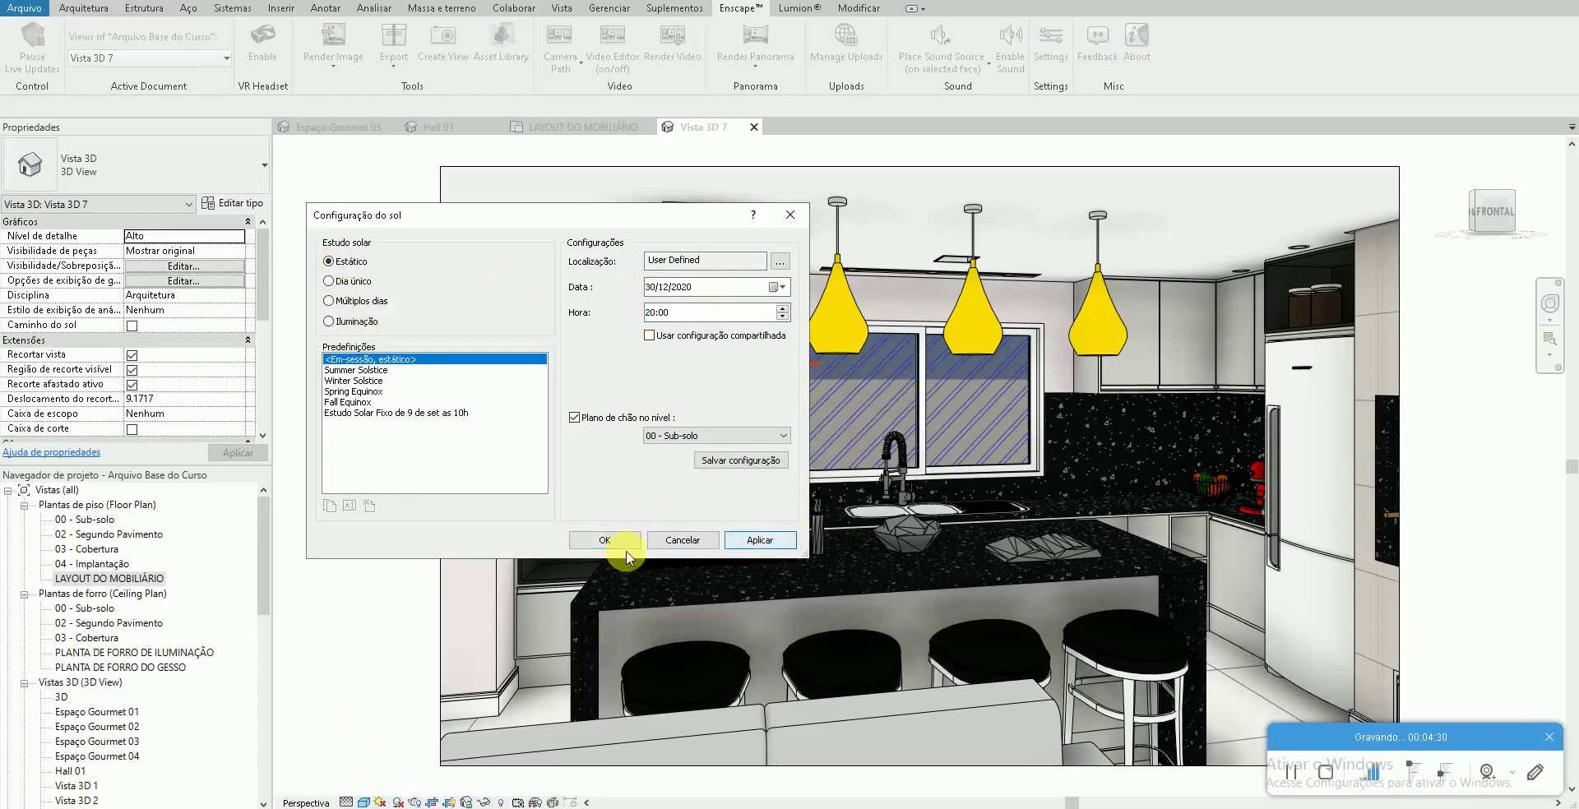
{"action": "left_click", "coordinate": [609, 543]}
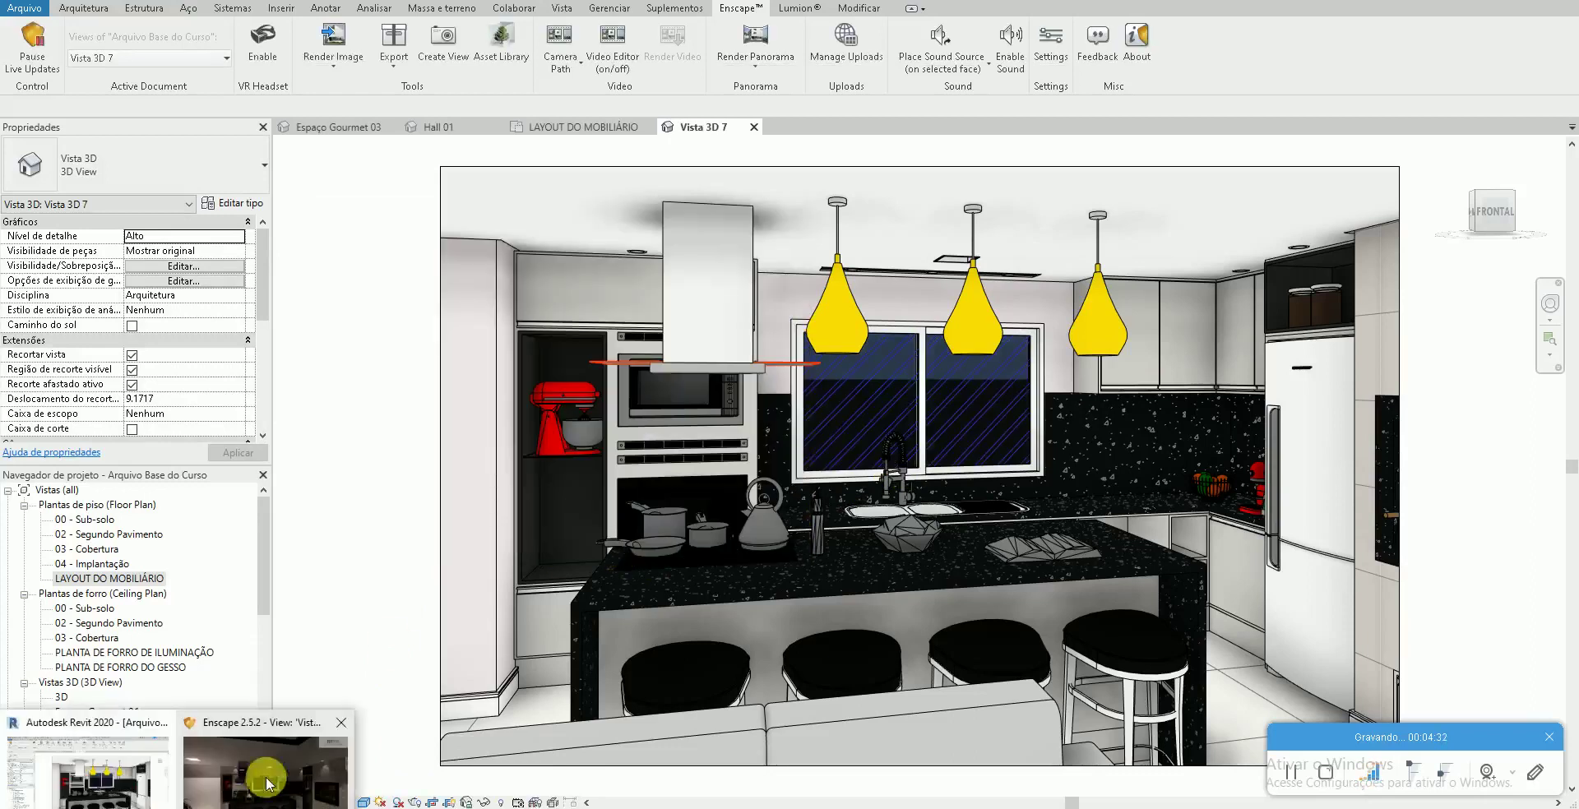
{"action": "left_click", "coordinate": [269, 781]}
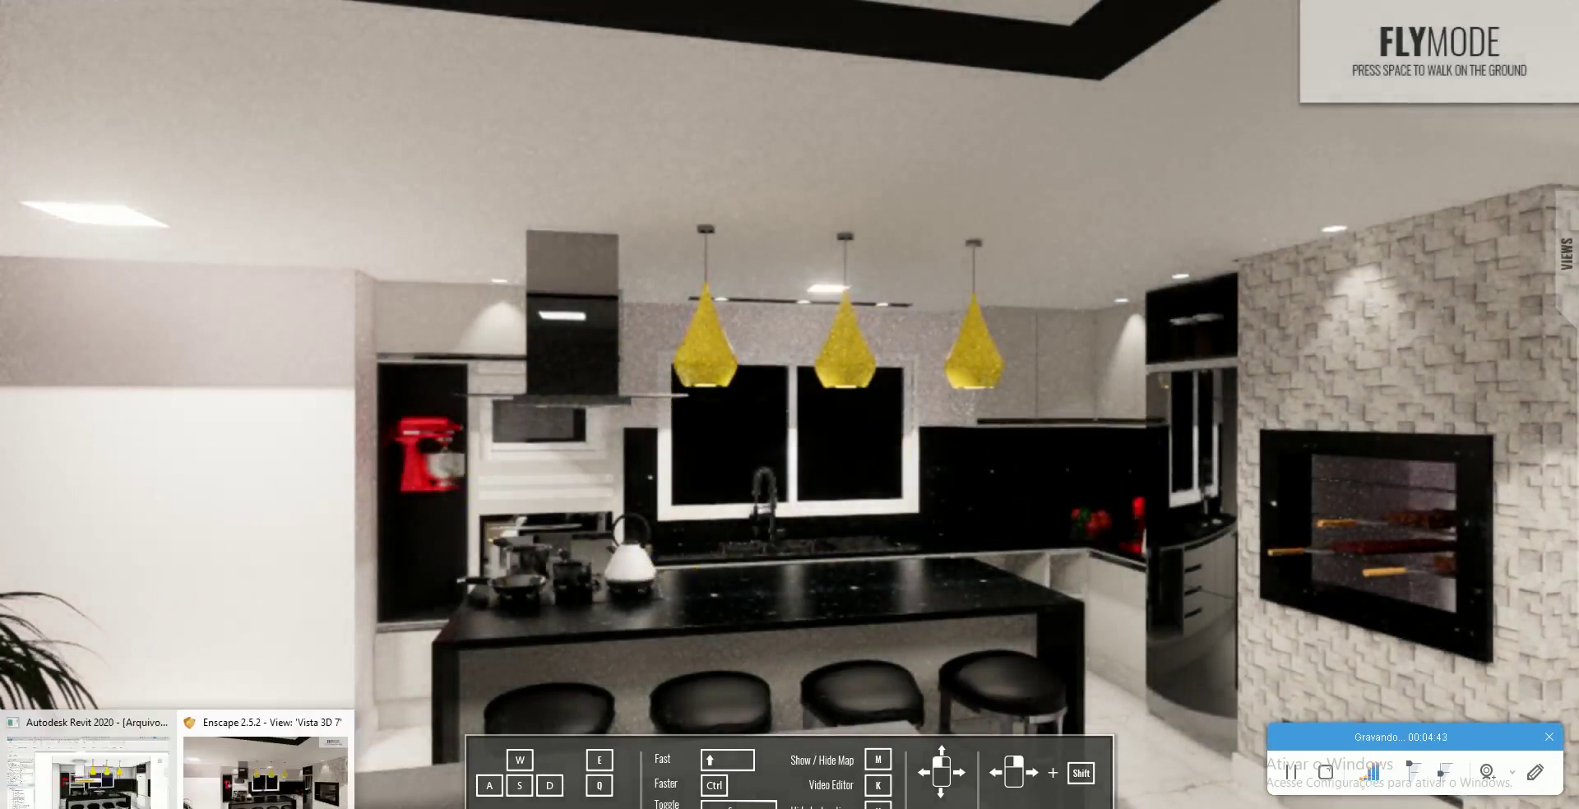
Step: Dismiss Revit's missing-assets export warning and check the Enscape views list without changing view
{"action": "left_click", "coordinate": [109, 780]}
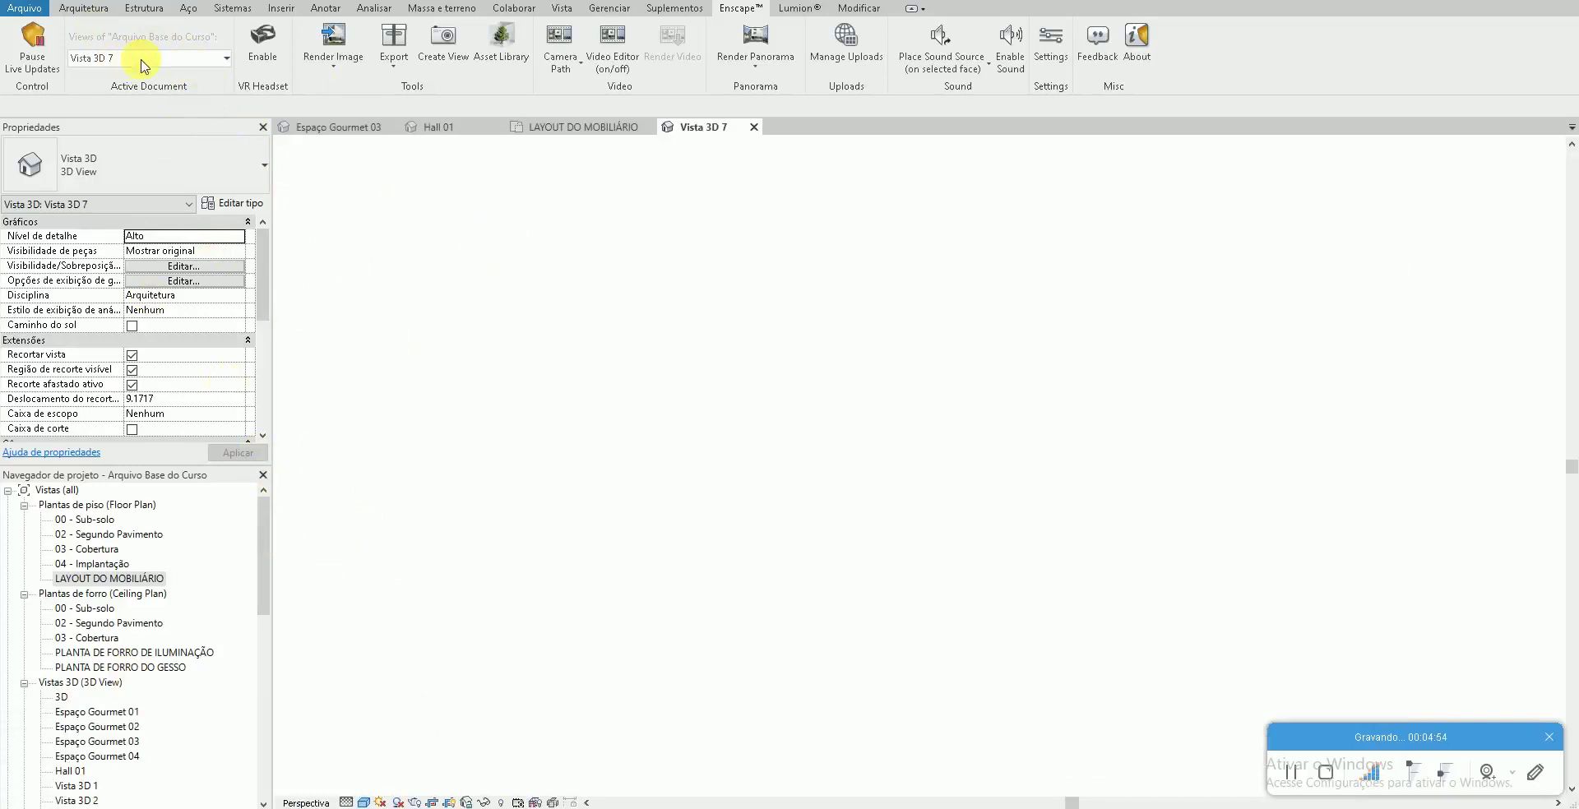
{"action": "left_click", "coordinate": [141, 59]}
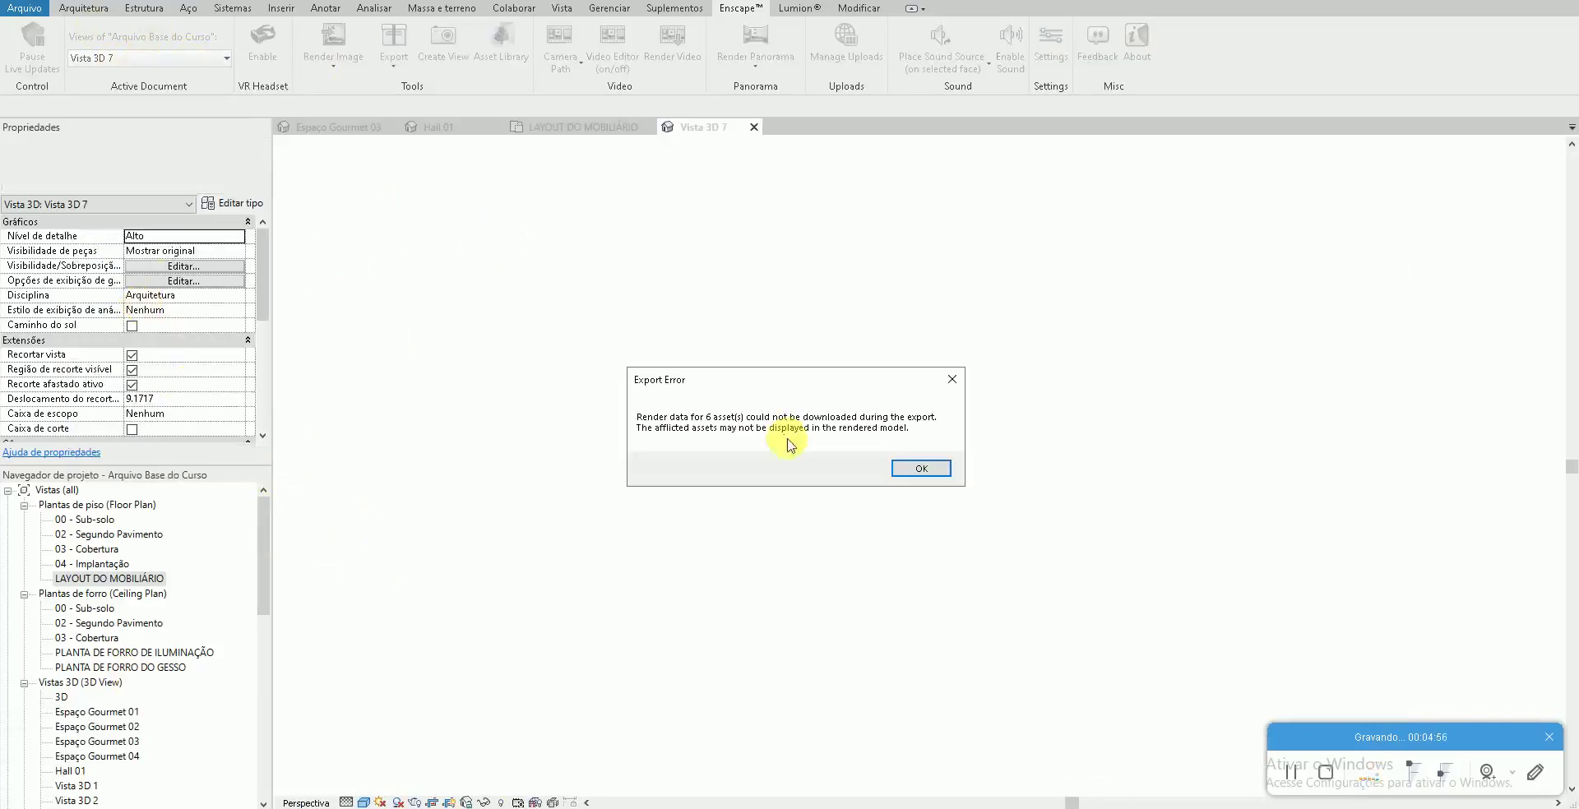
{"action": "left_click", "coordinate": [903, 470]}
{"action": "left_click", "coordinate": [127, 59]}
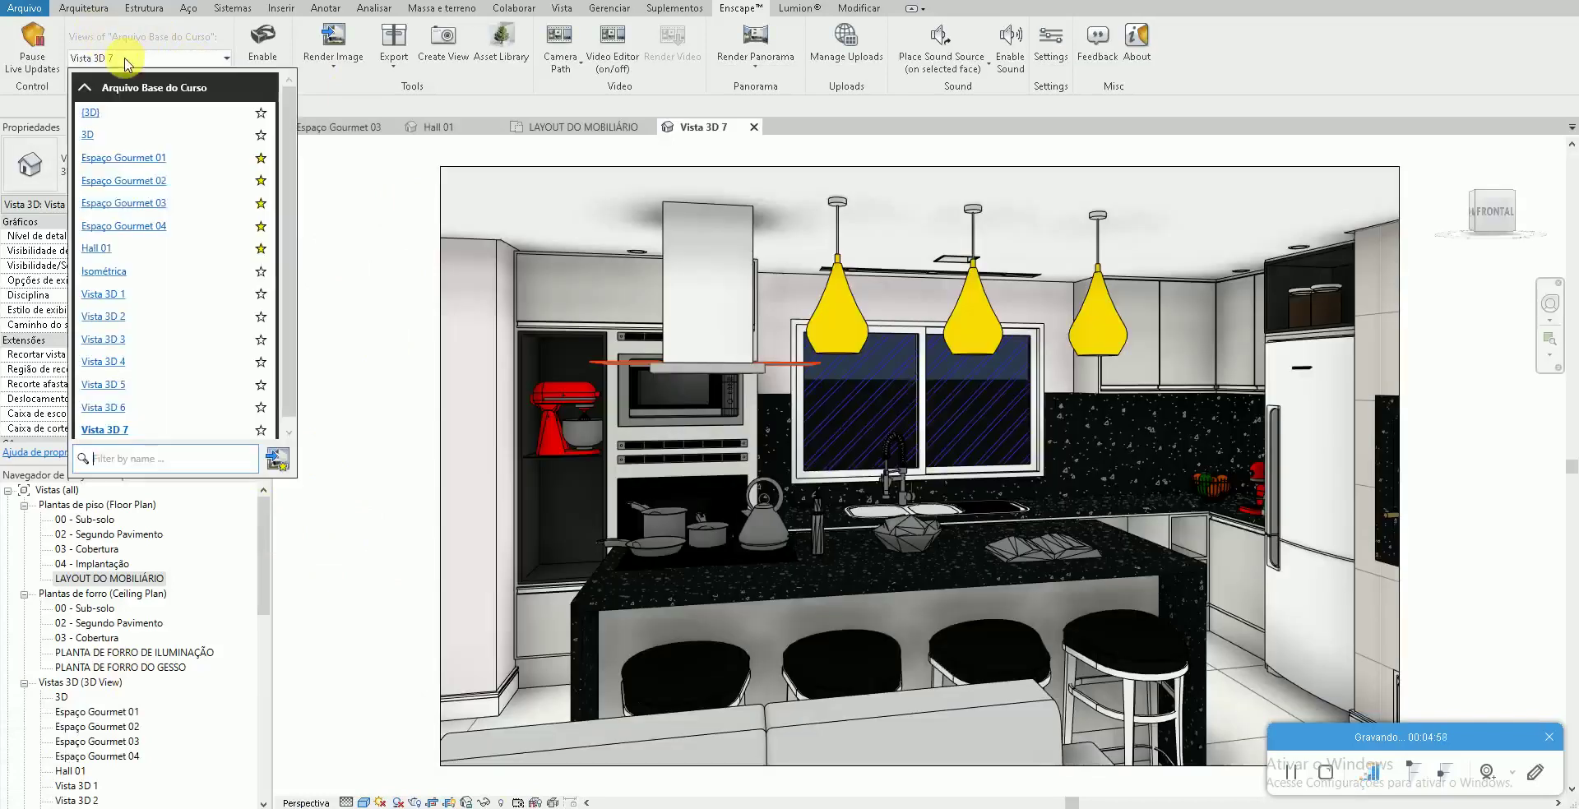
{"action": "left_click", "coordinate": [358, 425]}
Step: Jump Enscape's live render to the Vista 3D 7 camera, then return to Revit
{"action": "left_click", "coordinate": [132, 773]}
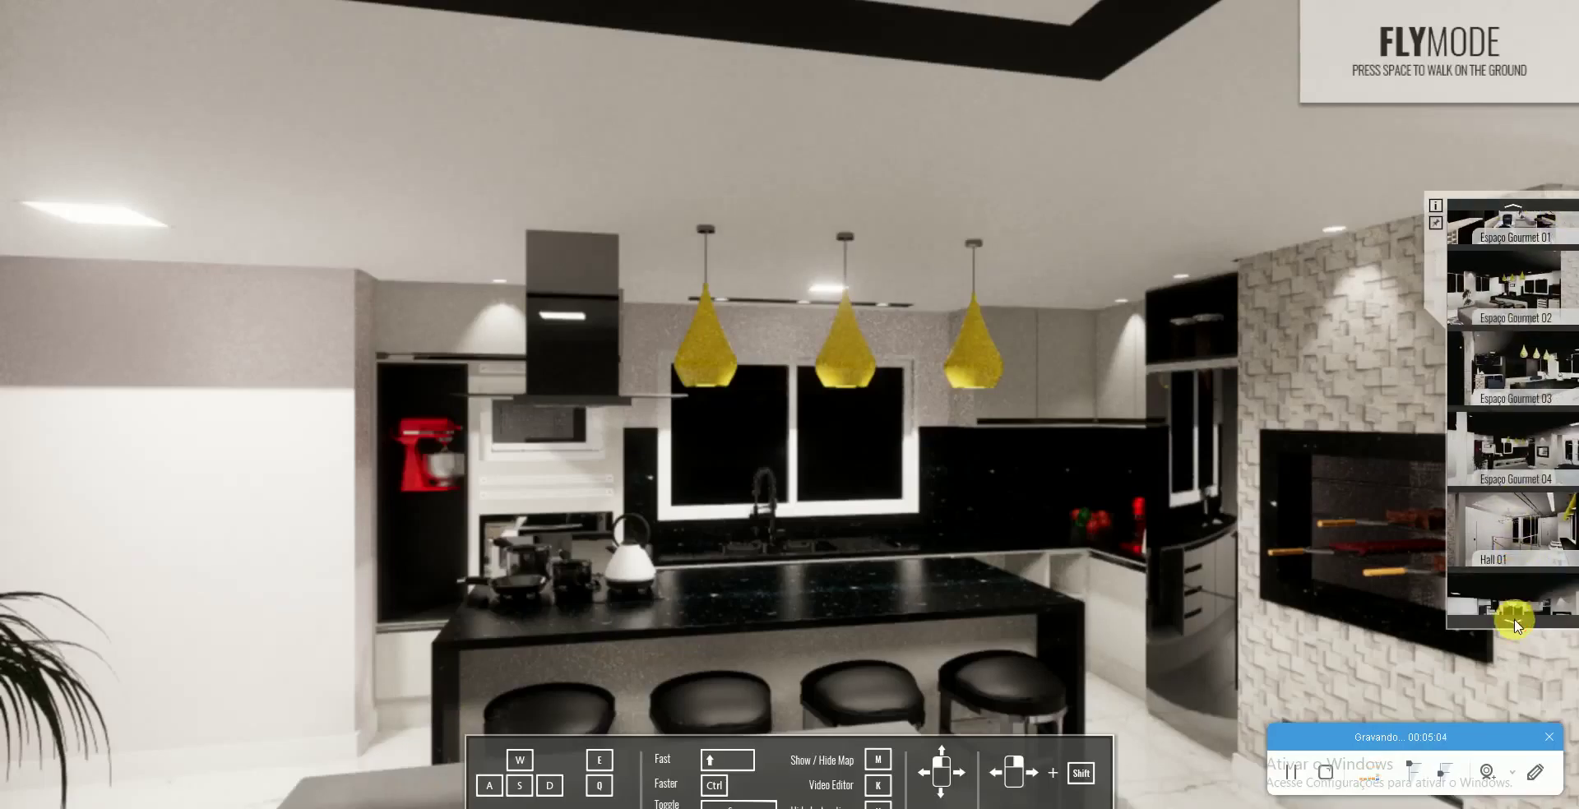
{"action": "left_click", "coordinate": [1517, 613]}
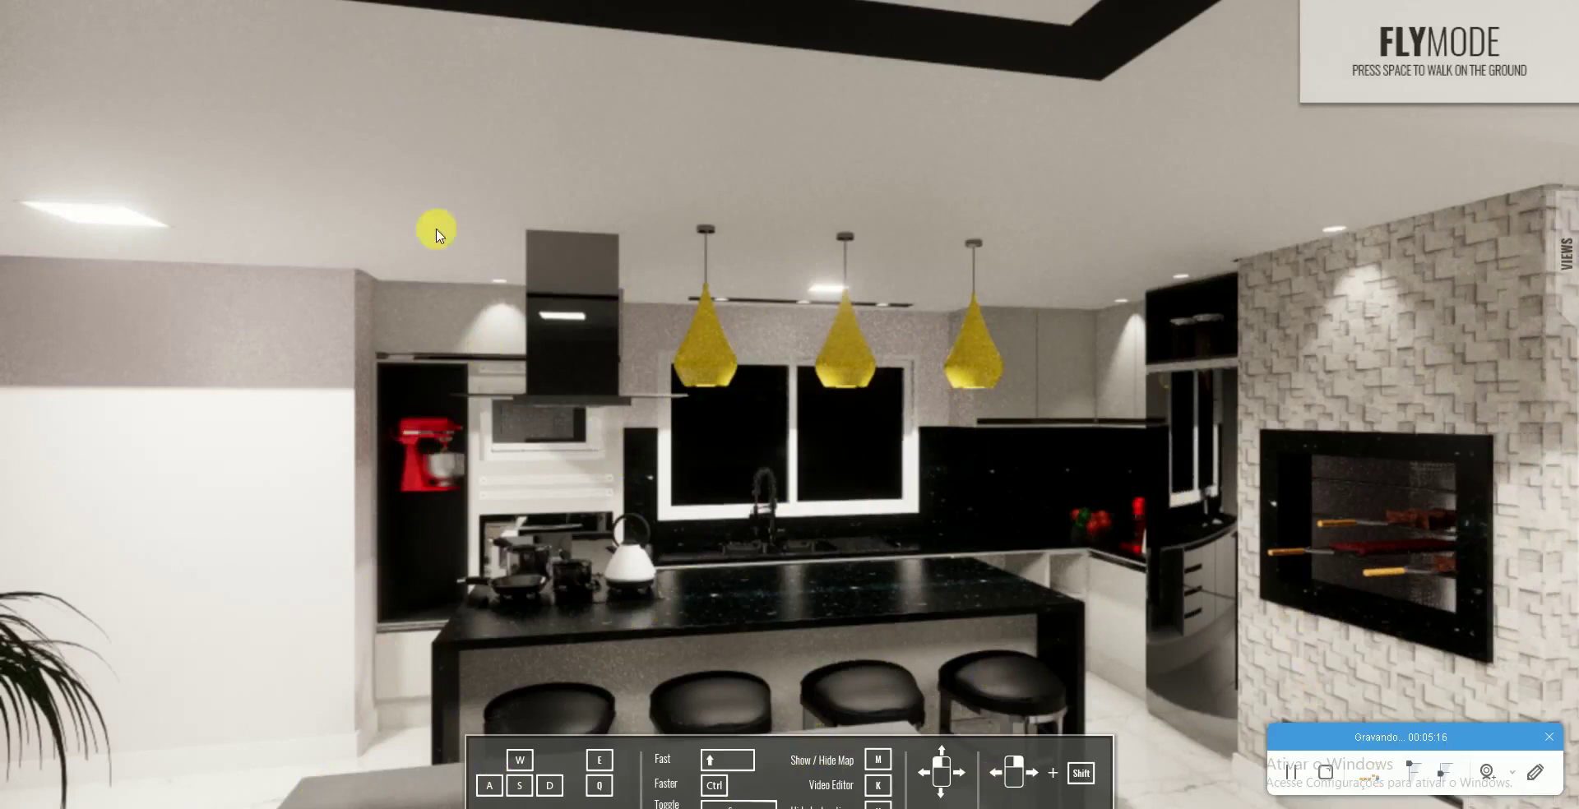
{"action": "mouse_move", "coordinate": [160, 799]}
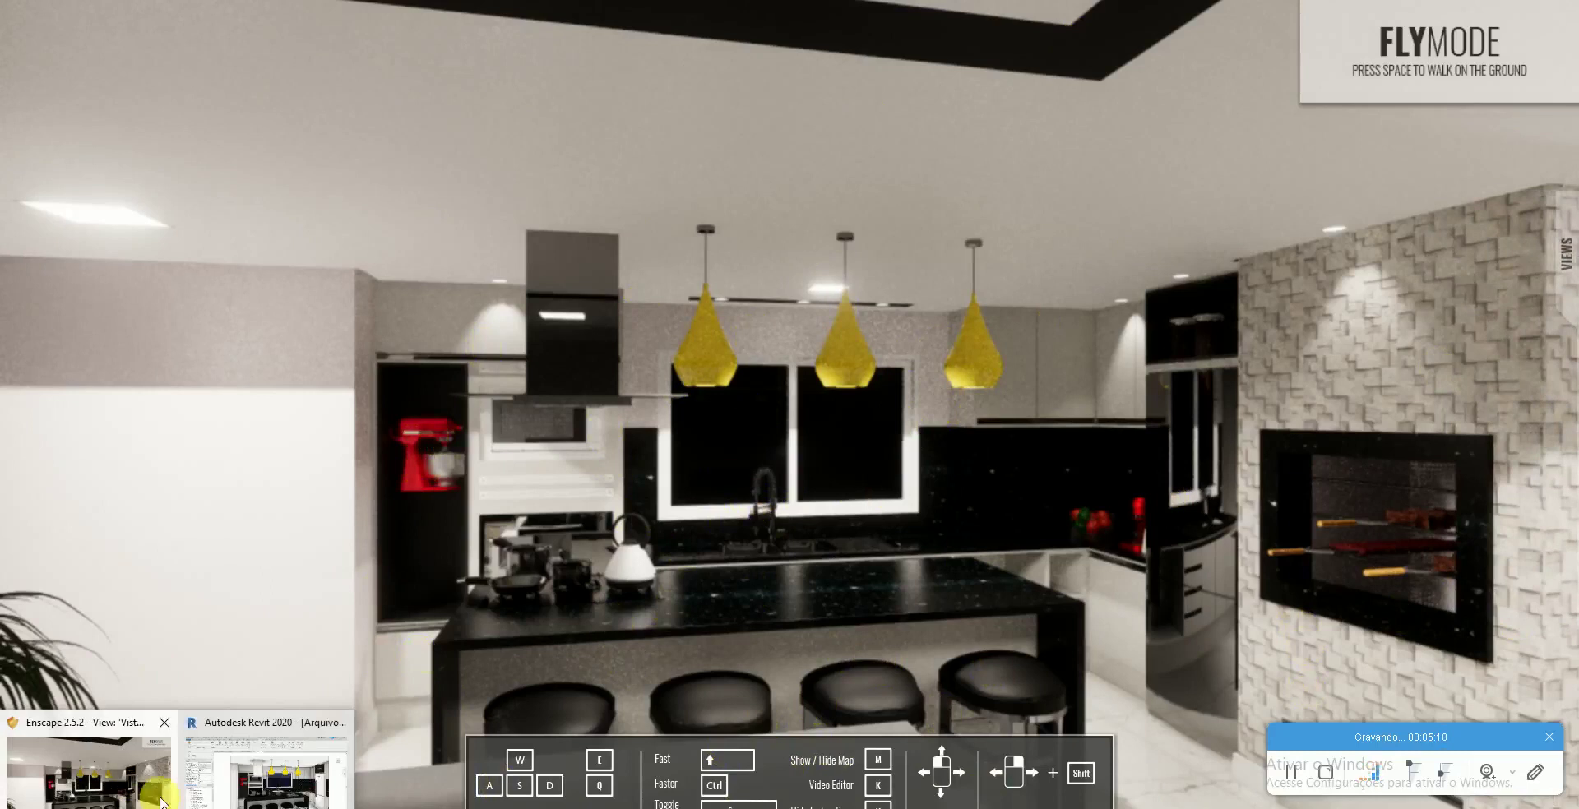
{"action": "left_click", "coordinate": [237, 778]}
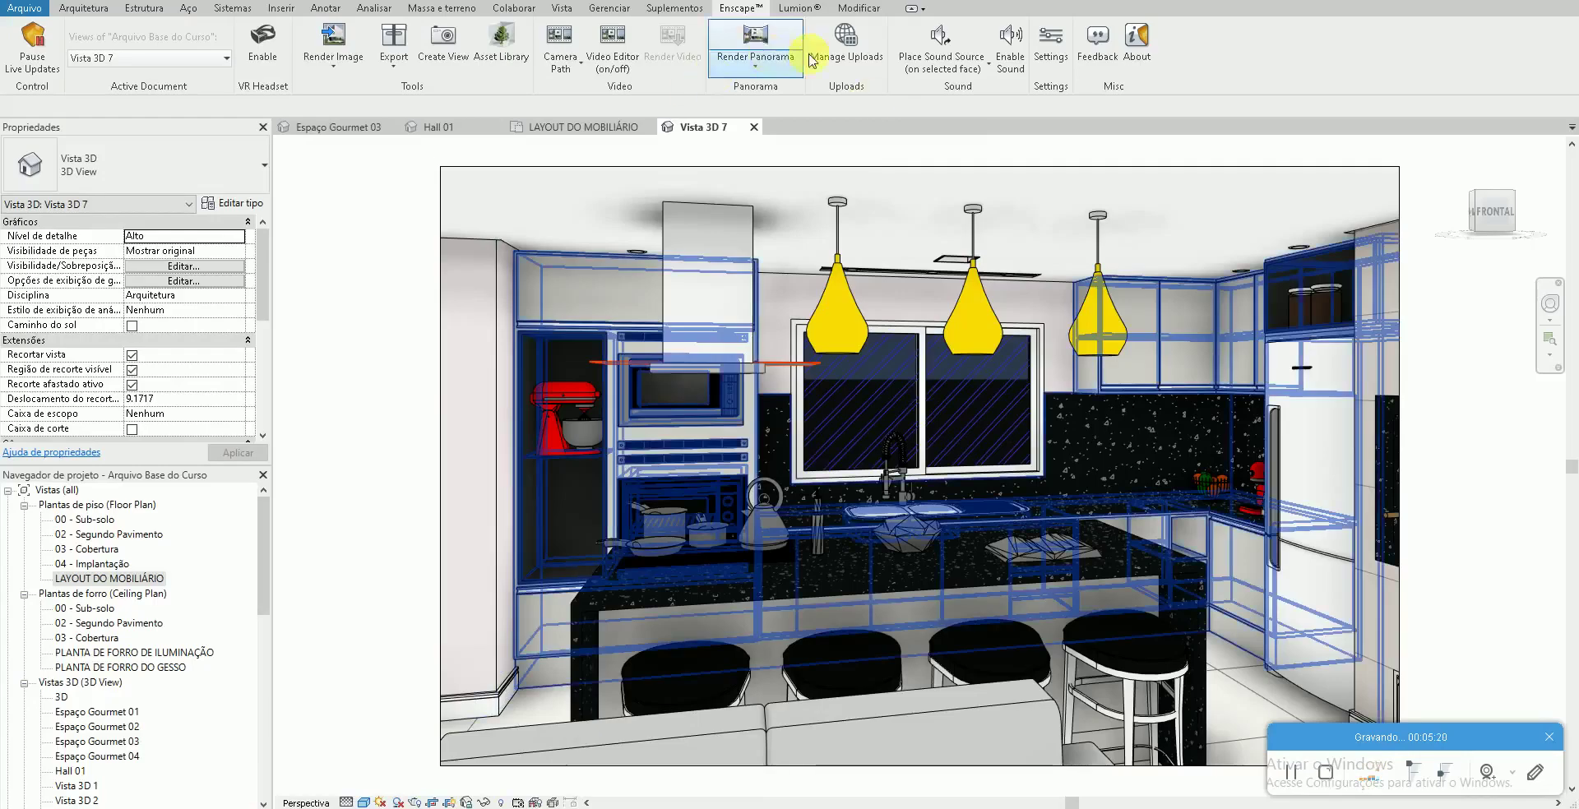
Step: Change Enscape's Atmosphere horizon preset from White Cubes to Clear
{"action": "left_click", "coordinate": [1051, 47]}
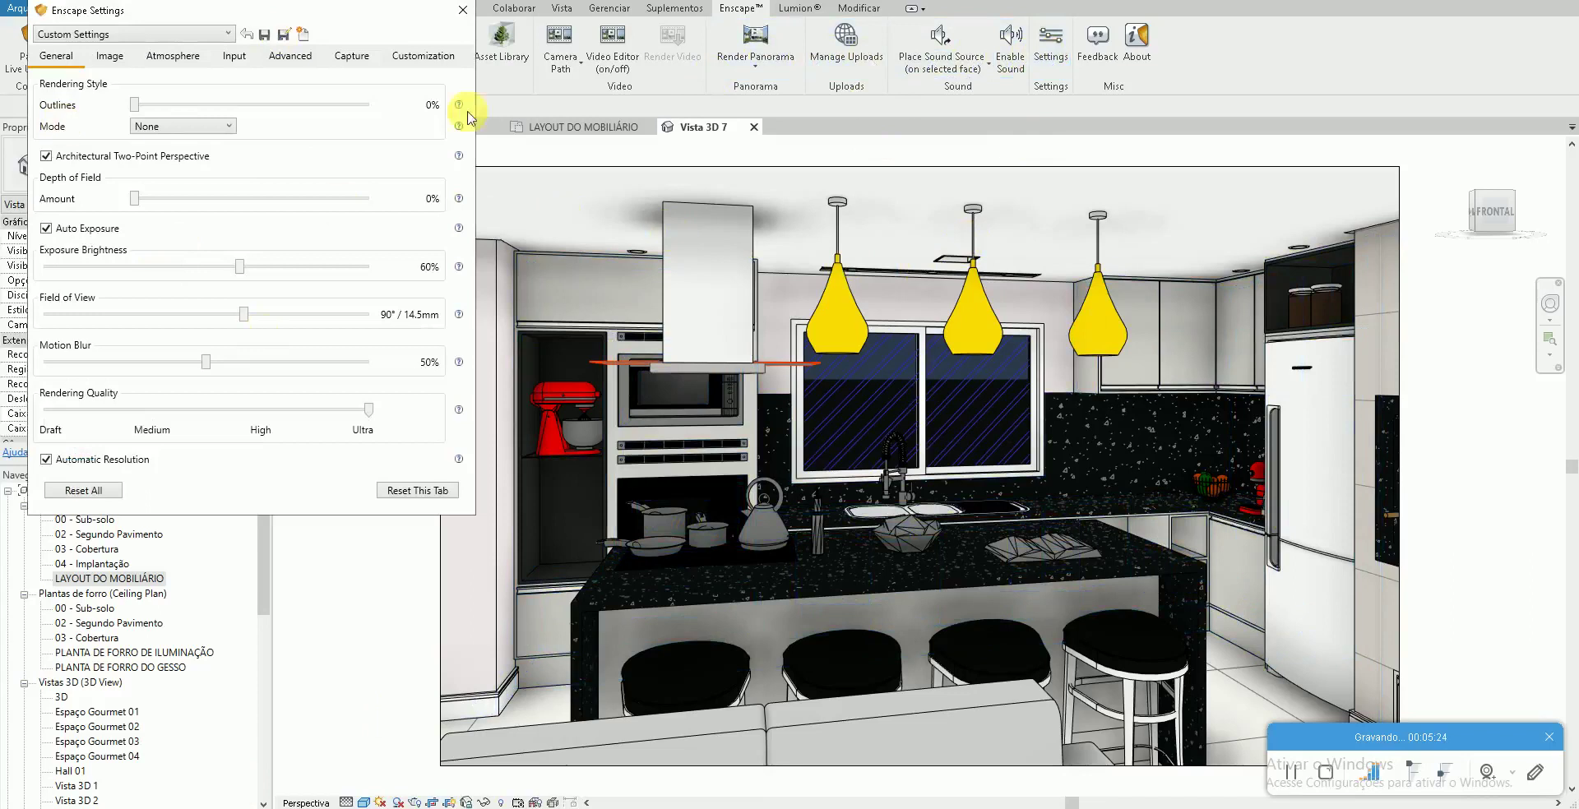
{"action": "left_click", "coordinate": [103, 57]}
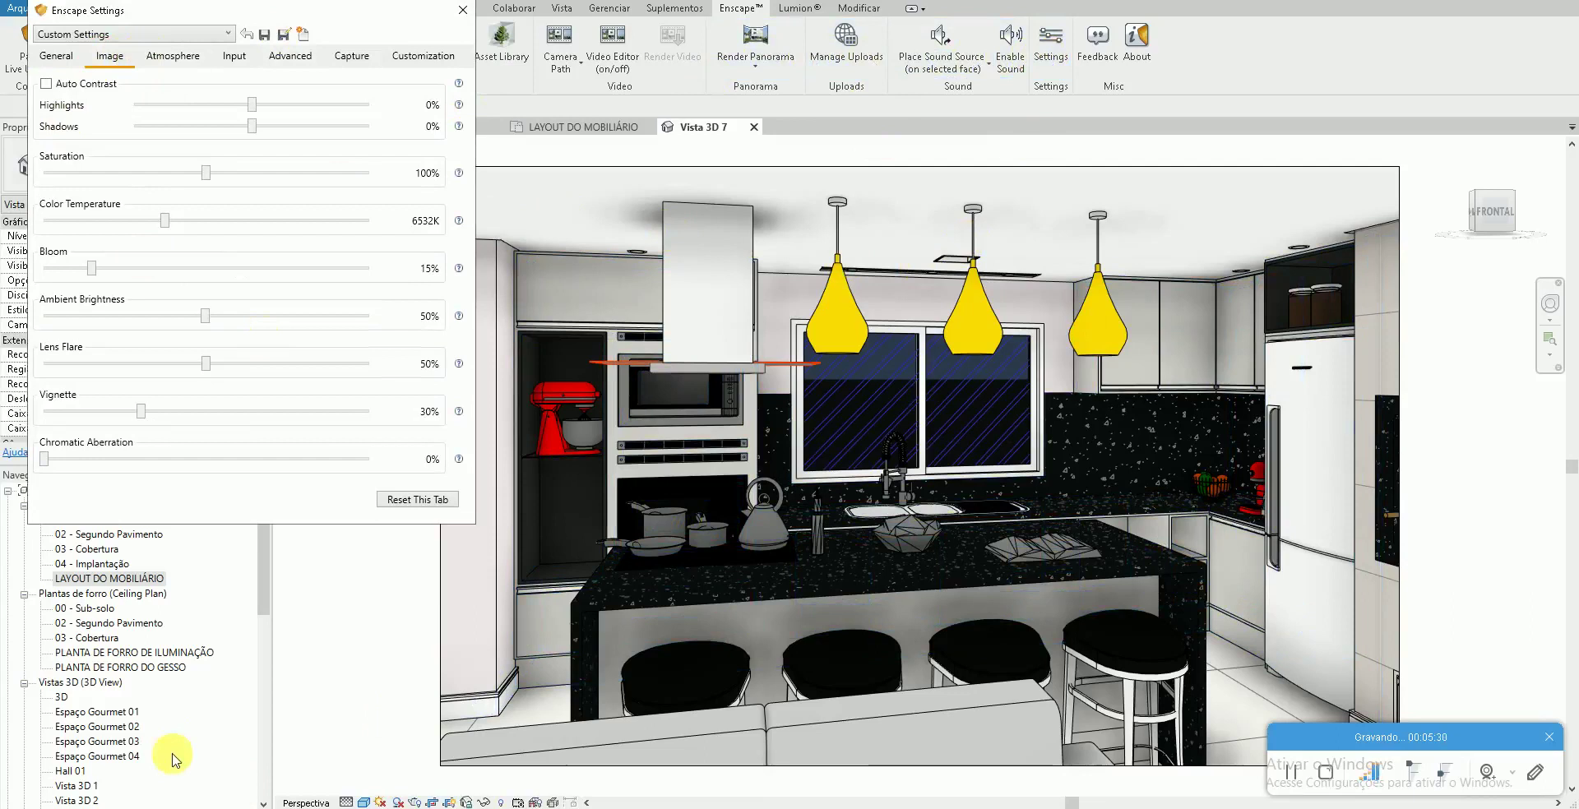
{"action": "left_click", "coordinate": [136, 796]}
{"action": "left_click", "coordinate": [163, 62]}
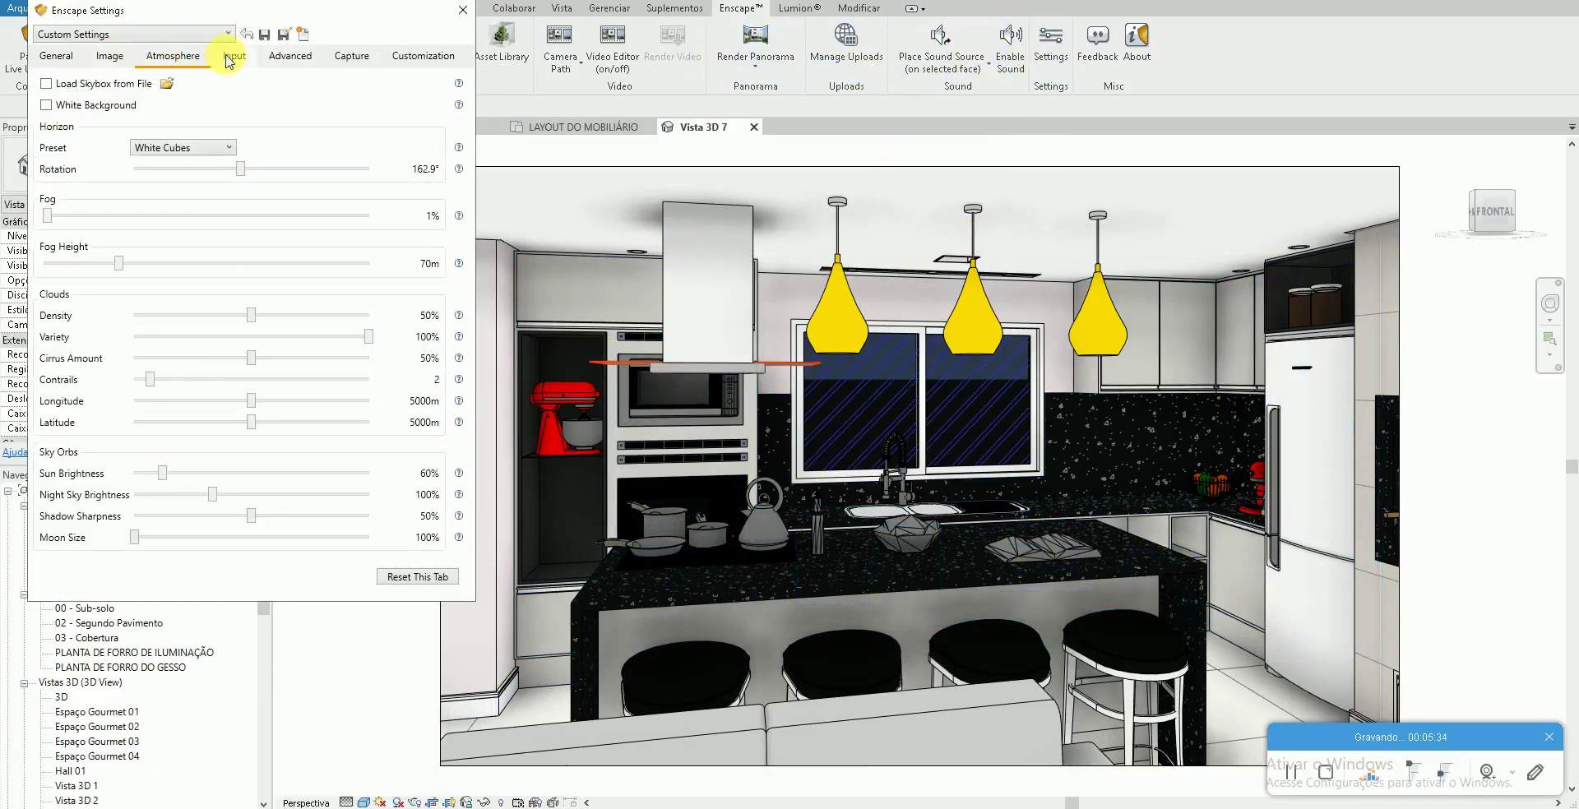
{"action": "left_click", "coordinate": [198, 147]}
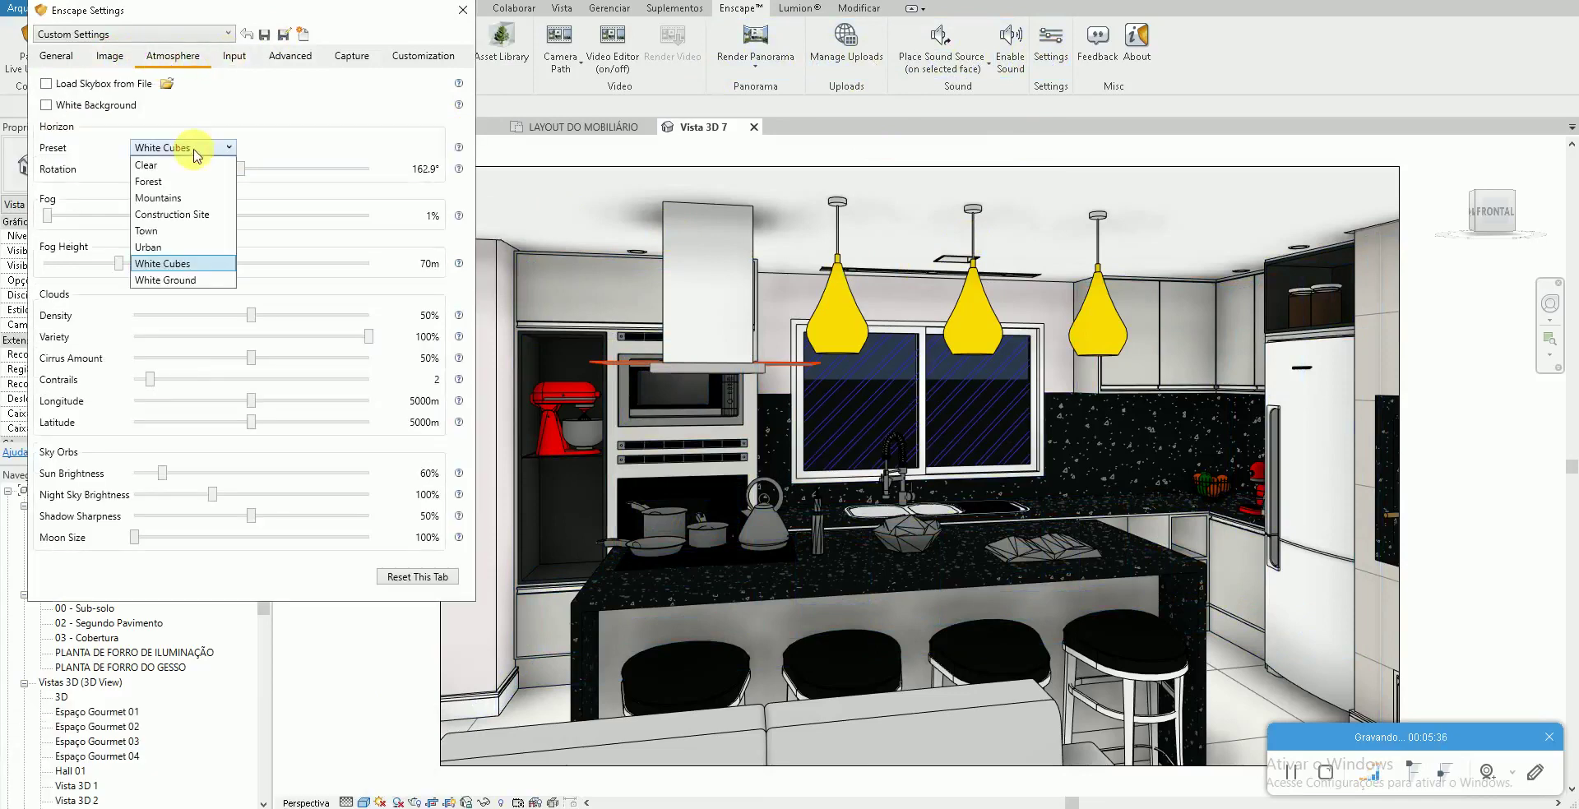
{"action": "left_click", "coordinate": [183, 160]}
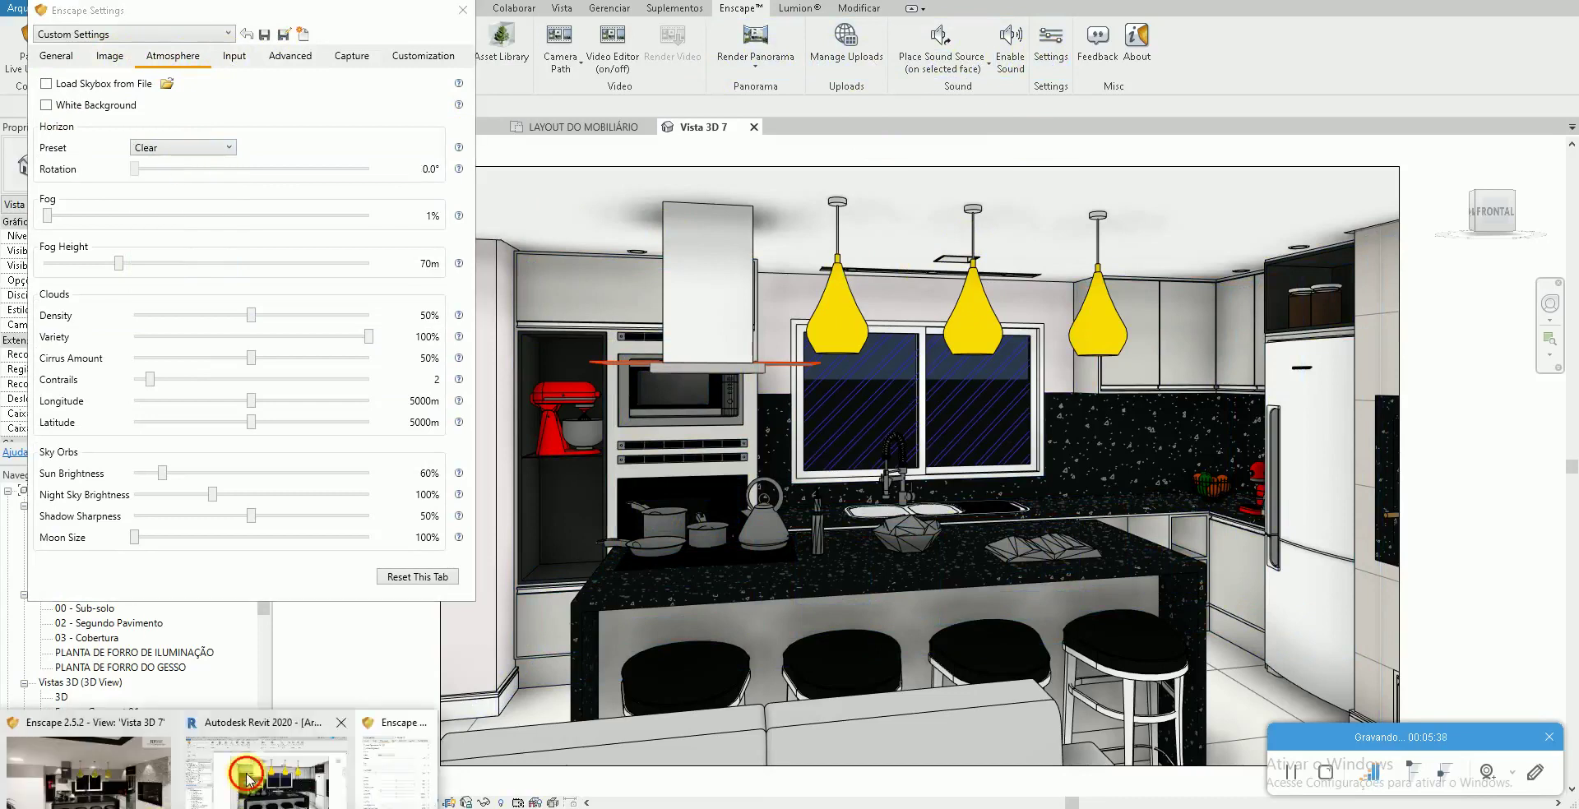
{"action": "left_click", "coordinate": [96, 785]}
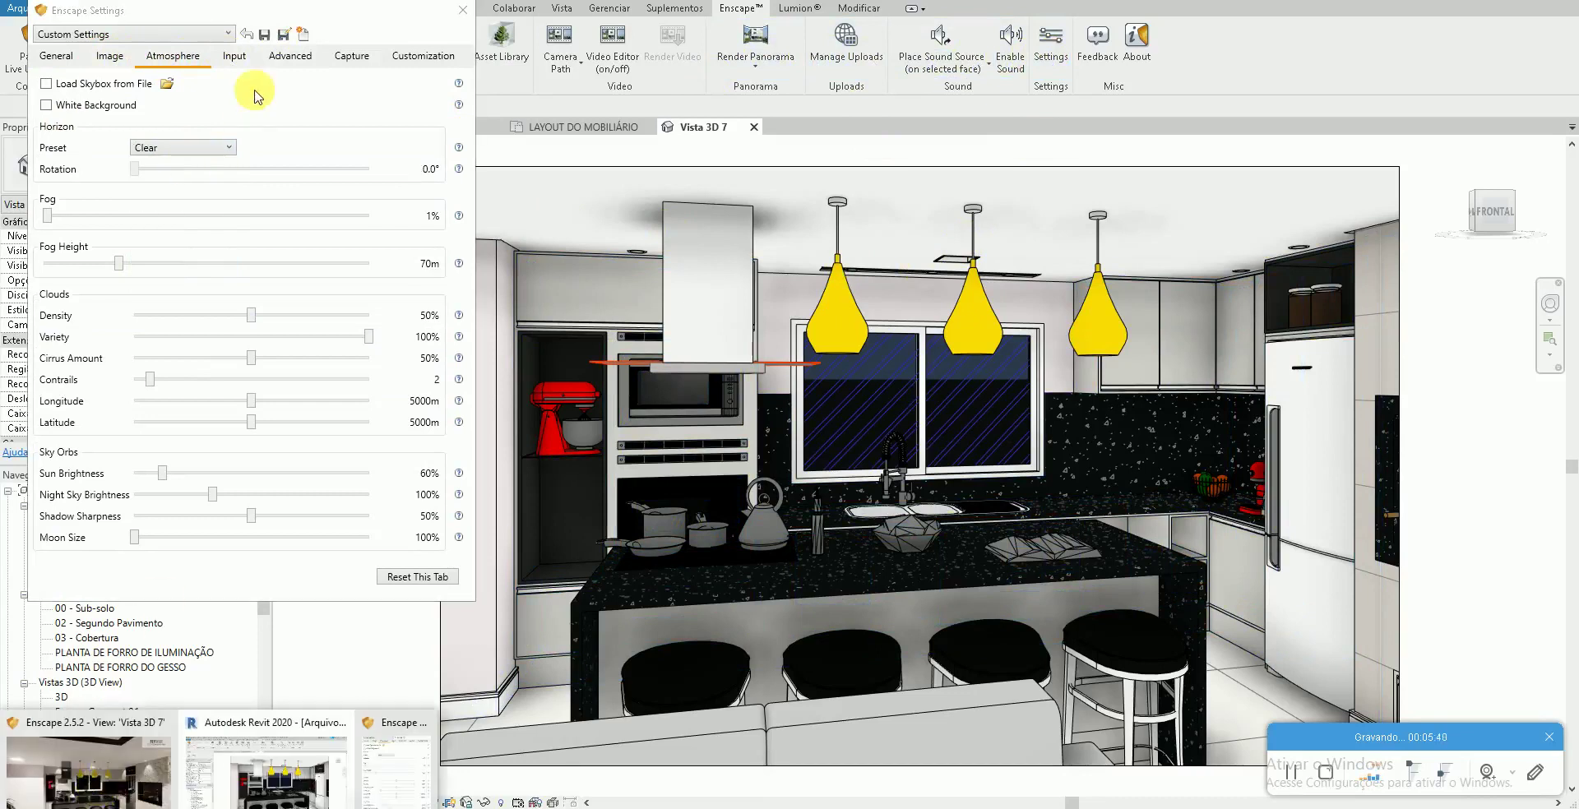
Step: Set Enscape's capture resolution to Ultra HD, 3840 × 2160
{"action": "left_click", "coordinate": [236, 59]}
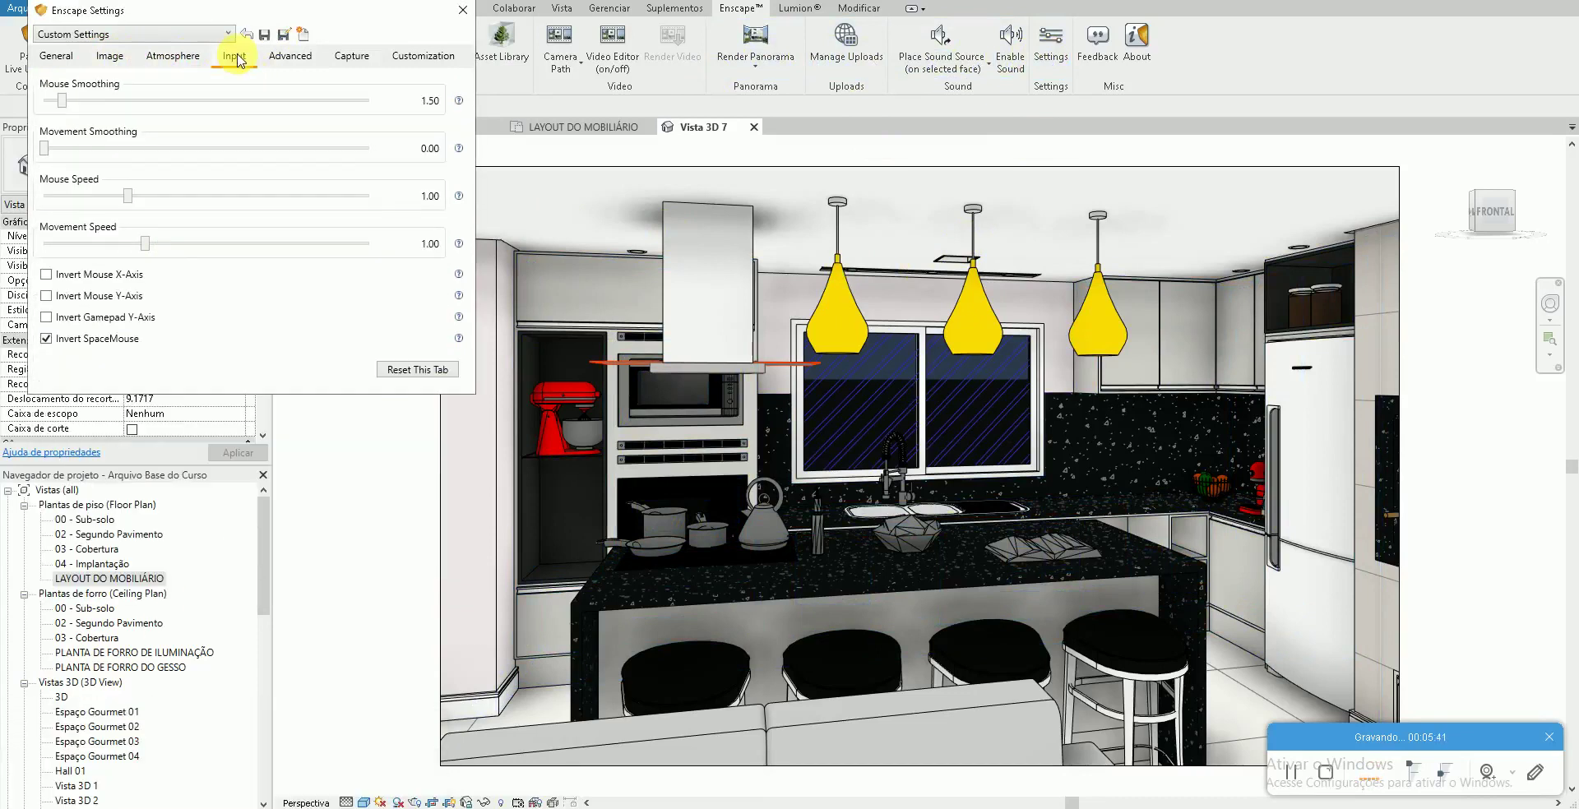
{"action": "left_click", "coordinate": [288, 59]}
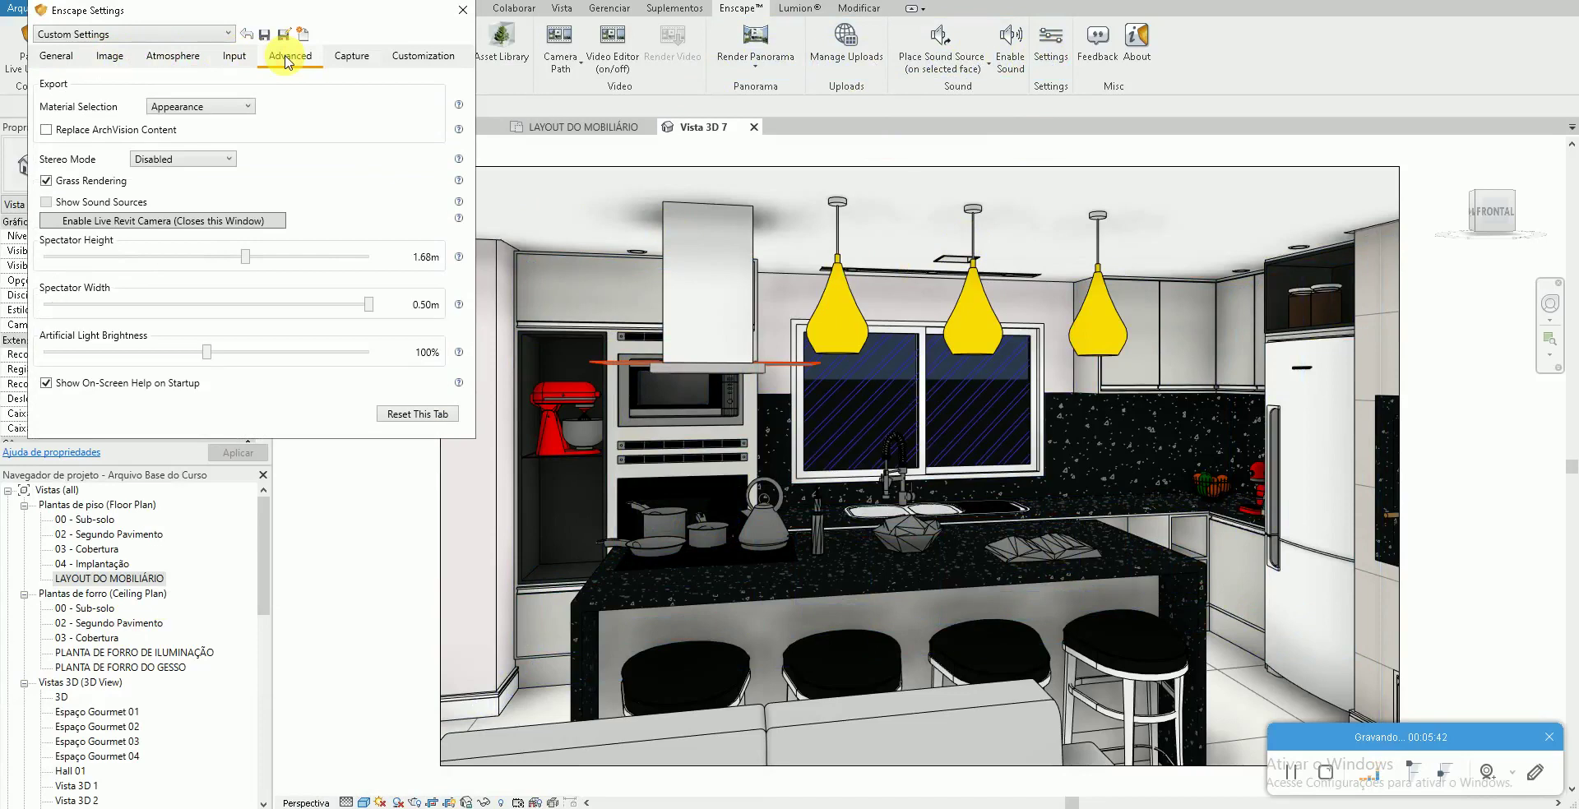
{"action": "left_click", "coordinate": [339, 63]}
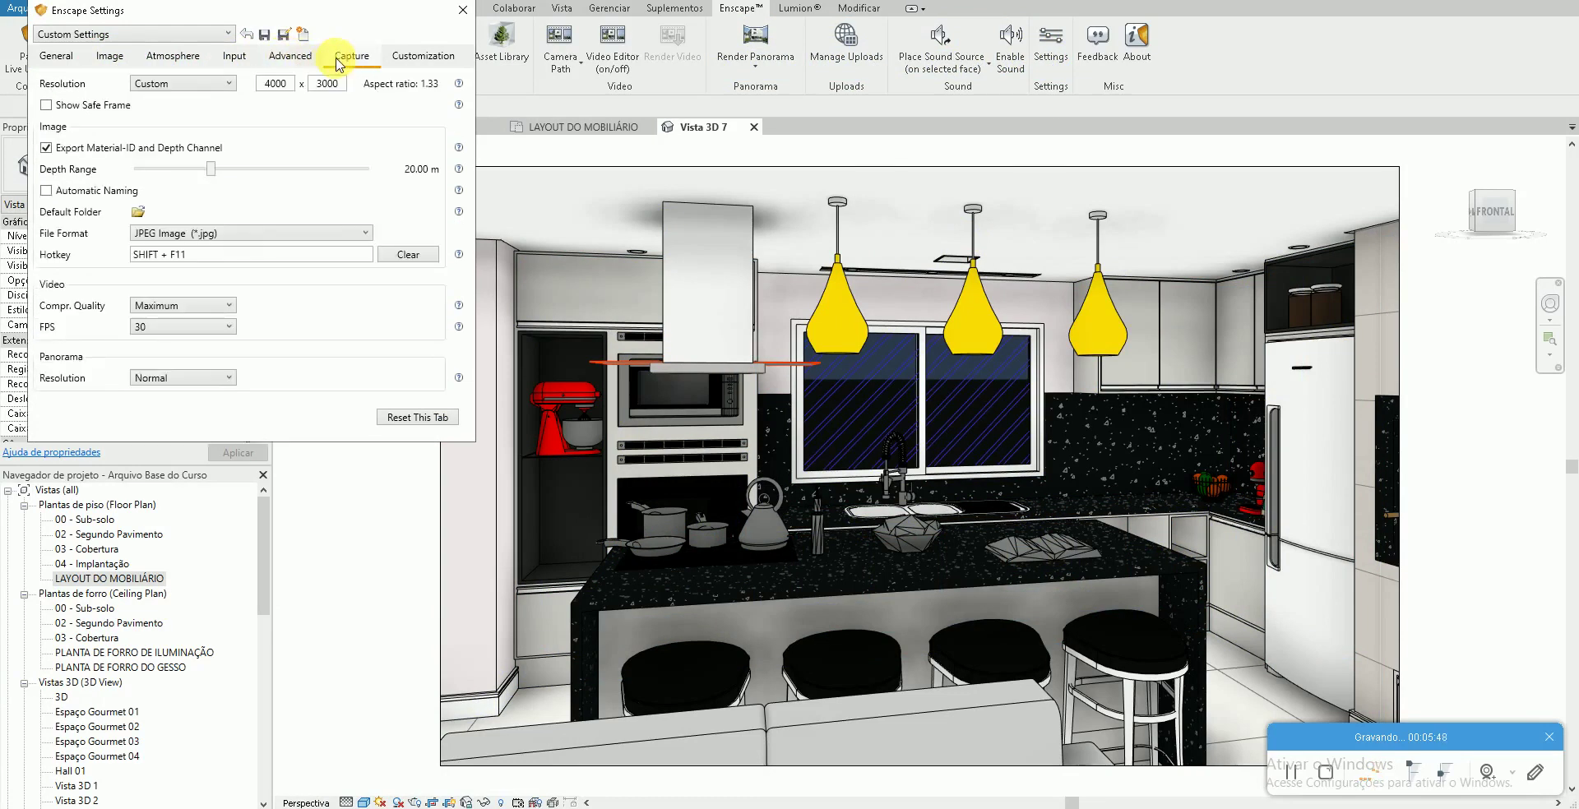
{"action": "left_click", "coordinate": [169, 85]}
{"action": "left_click", "coordinate": [158, 166]}
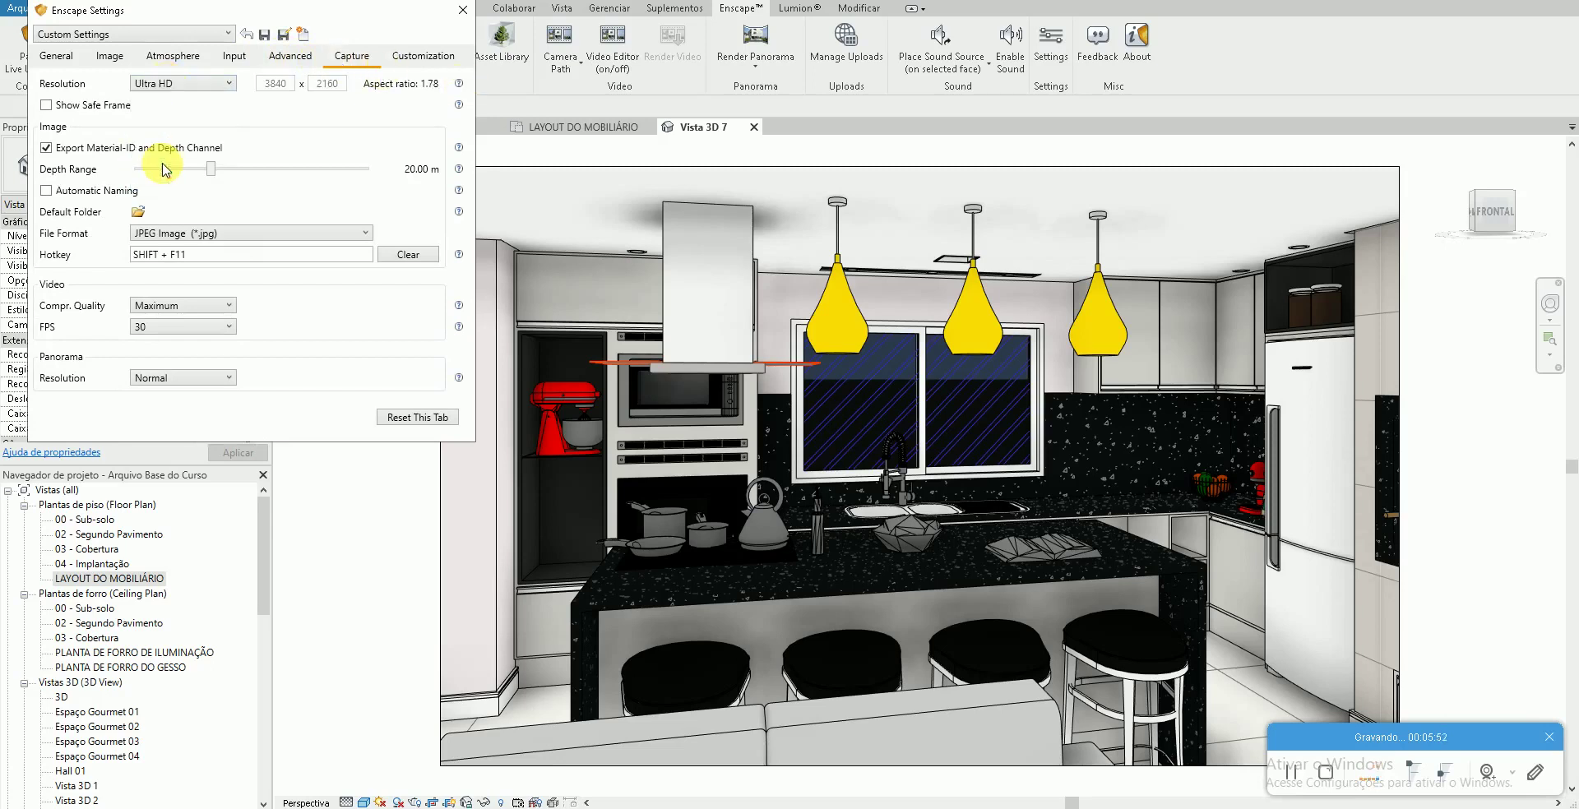
{"action": "left_click", "coordinate": [193, 85]}
{"action": "left_click", "coordinate": [167, 165]}
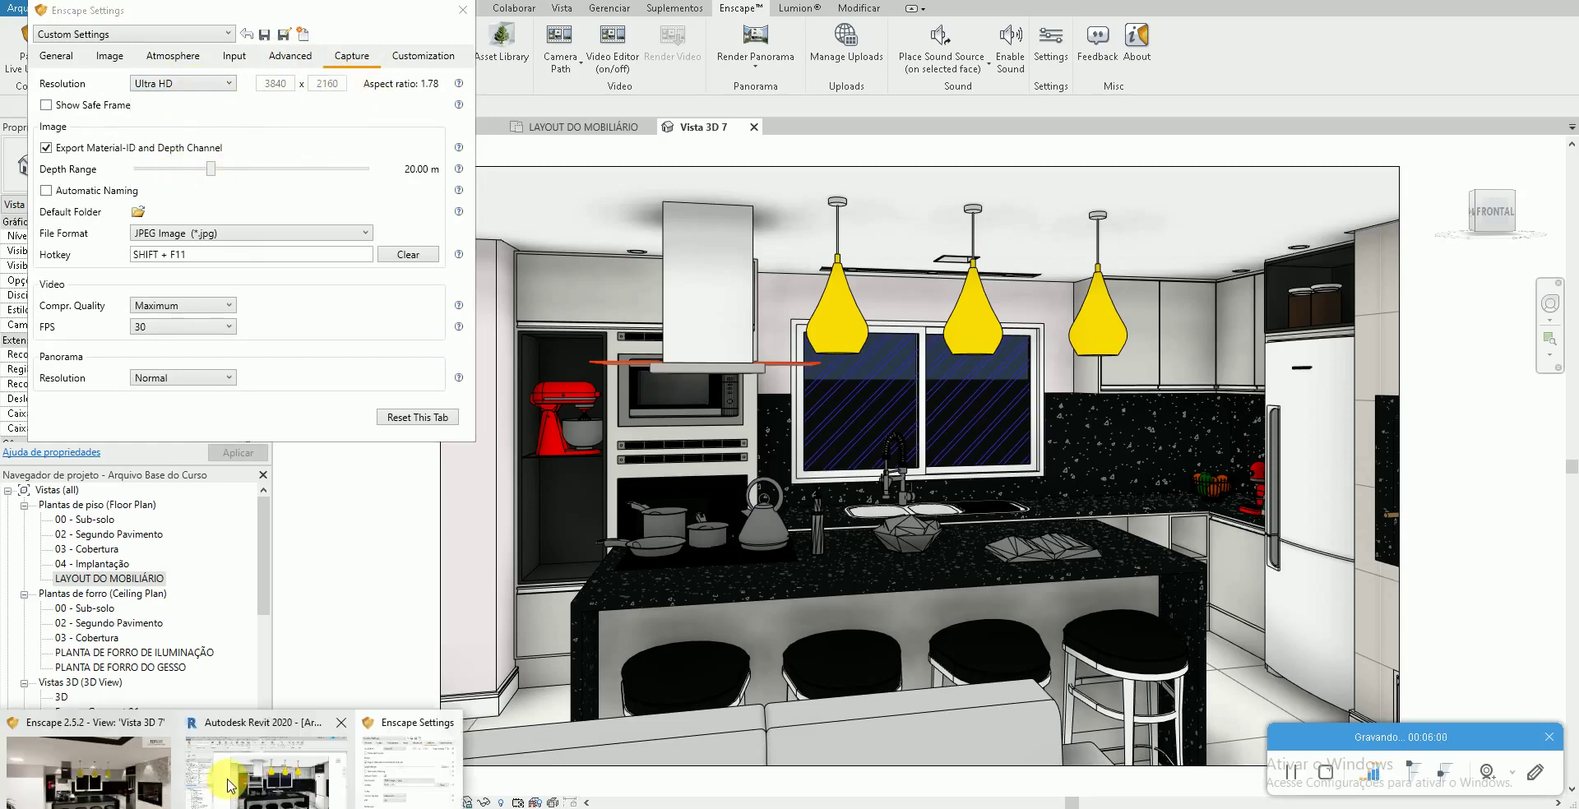
{"action": "left_click", "coordinate": [123, 765]}
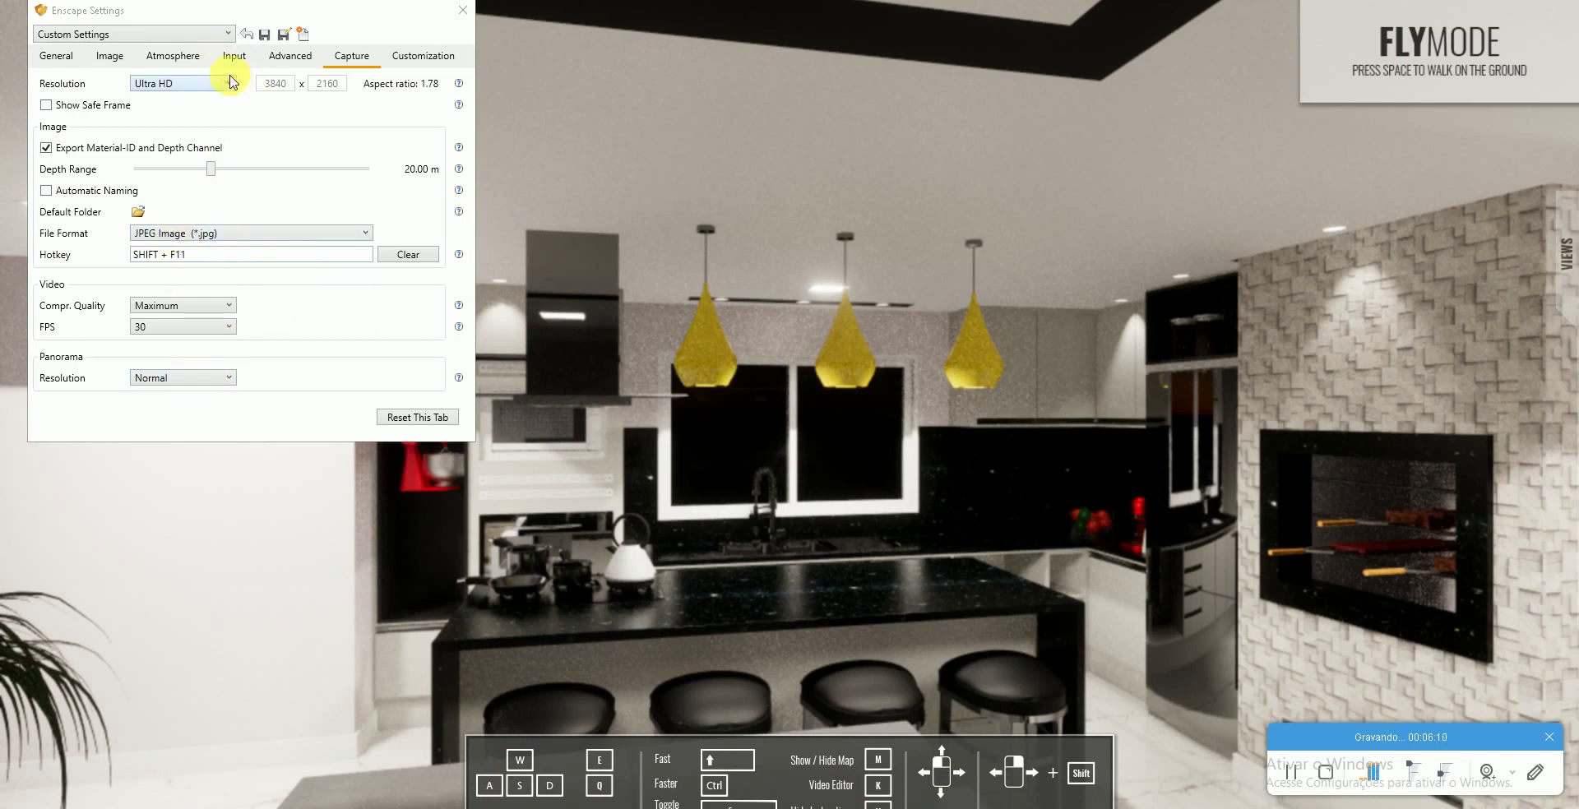
Step: Review Enscape's settings tabs, setting Image colour temperature to 5028K
{"action": "left_click", "coordinate": [278, 61]}
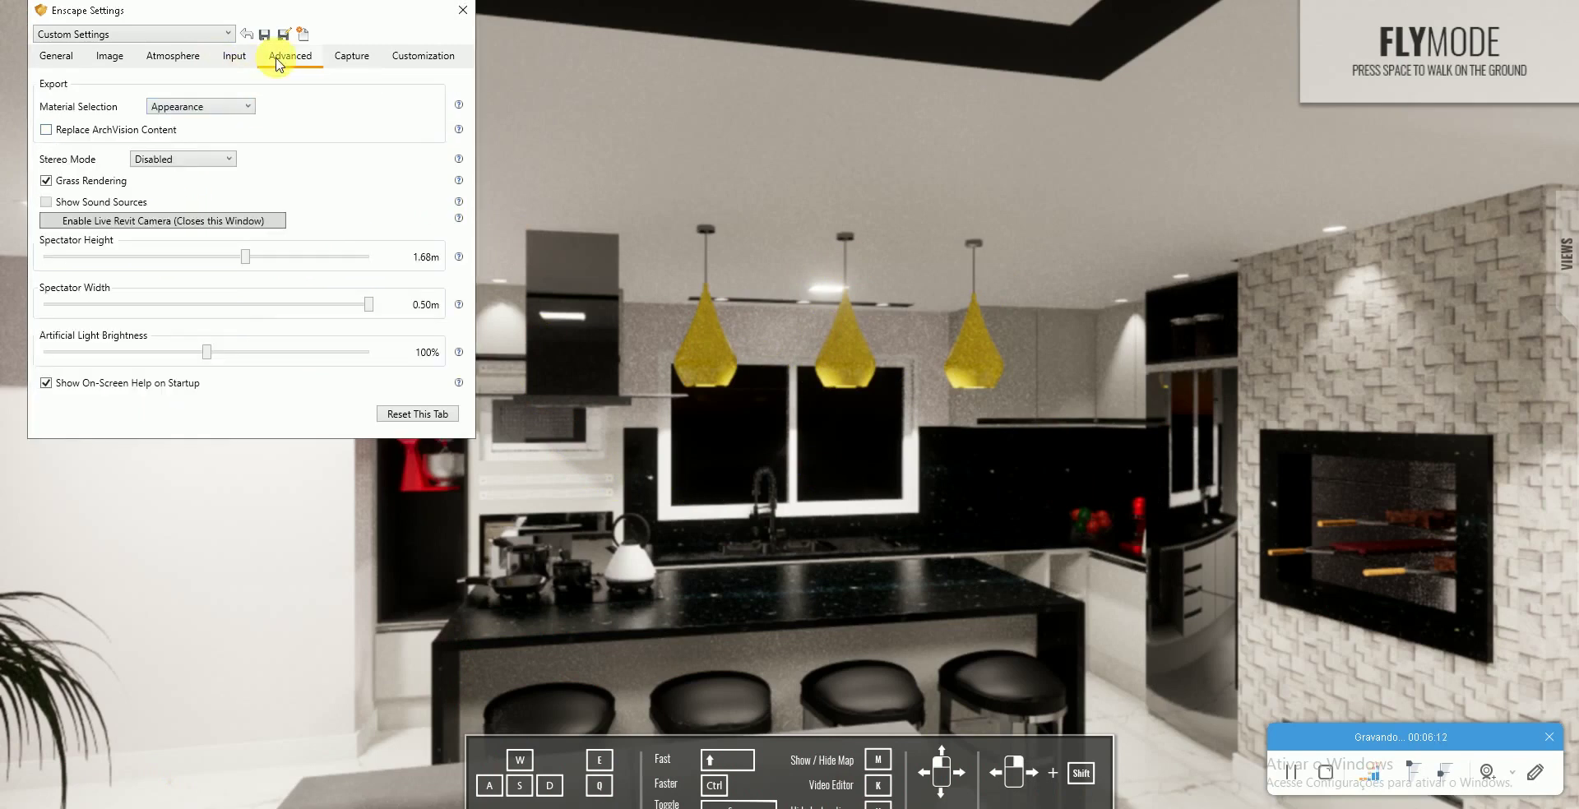
{"action": "left_click", "coordinate": [230, 62]}
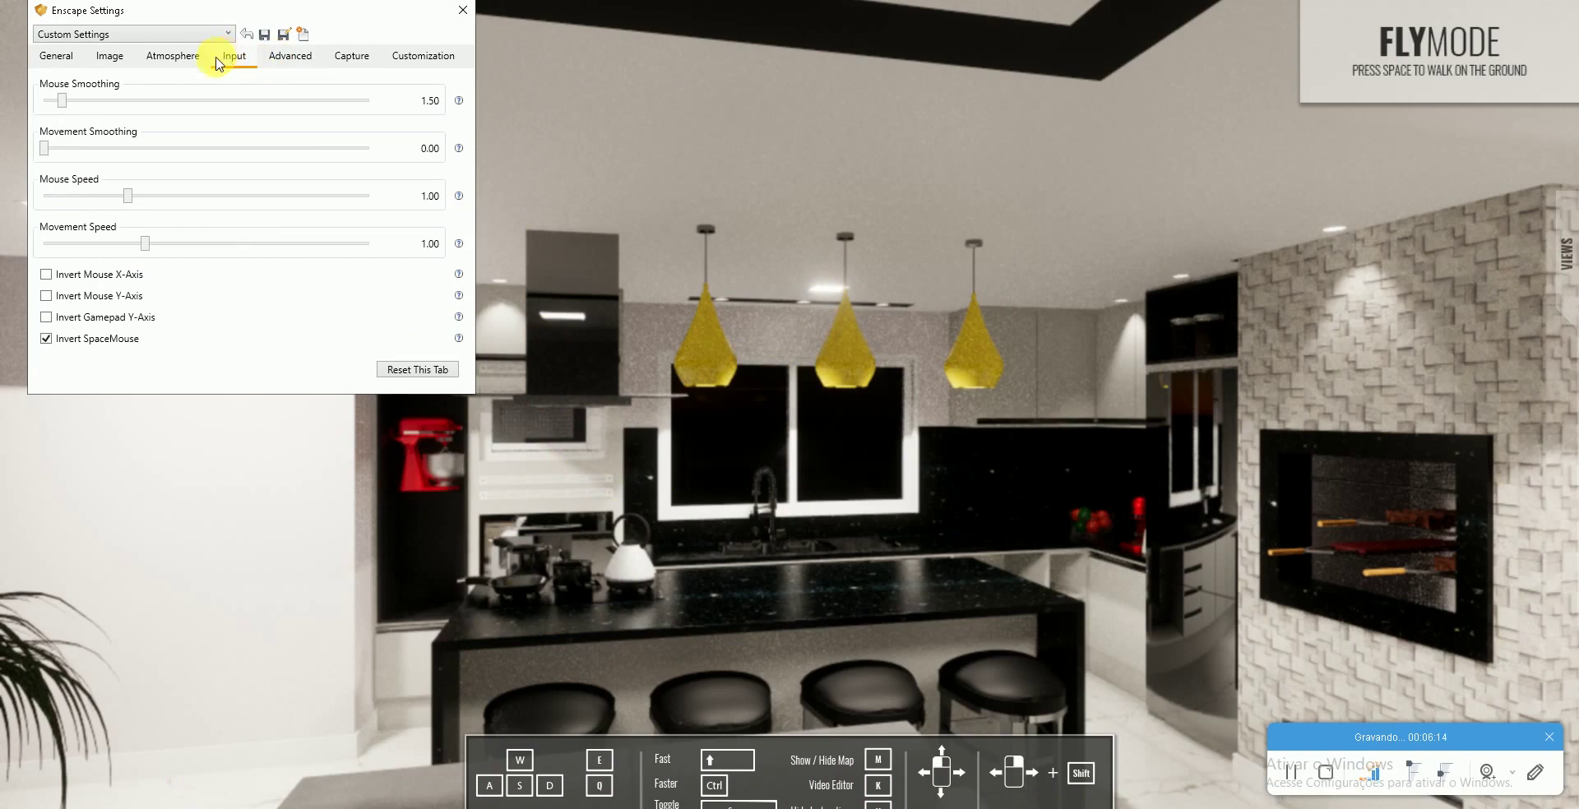
{"action": "left_click", "coordinate": [187, 65]}
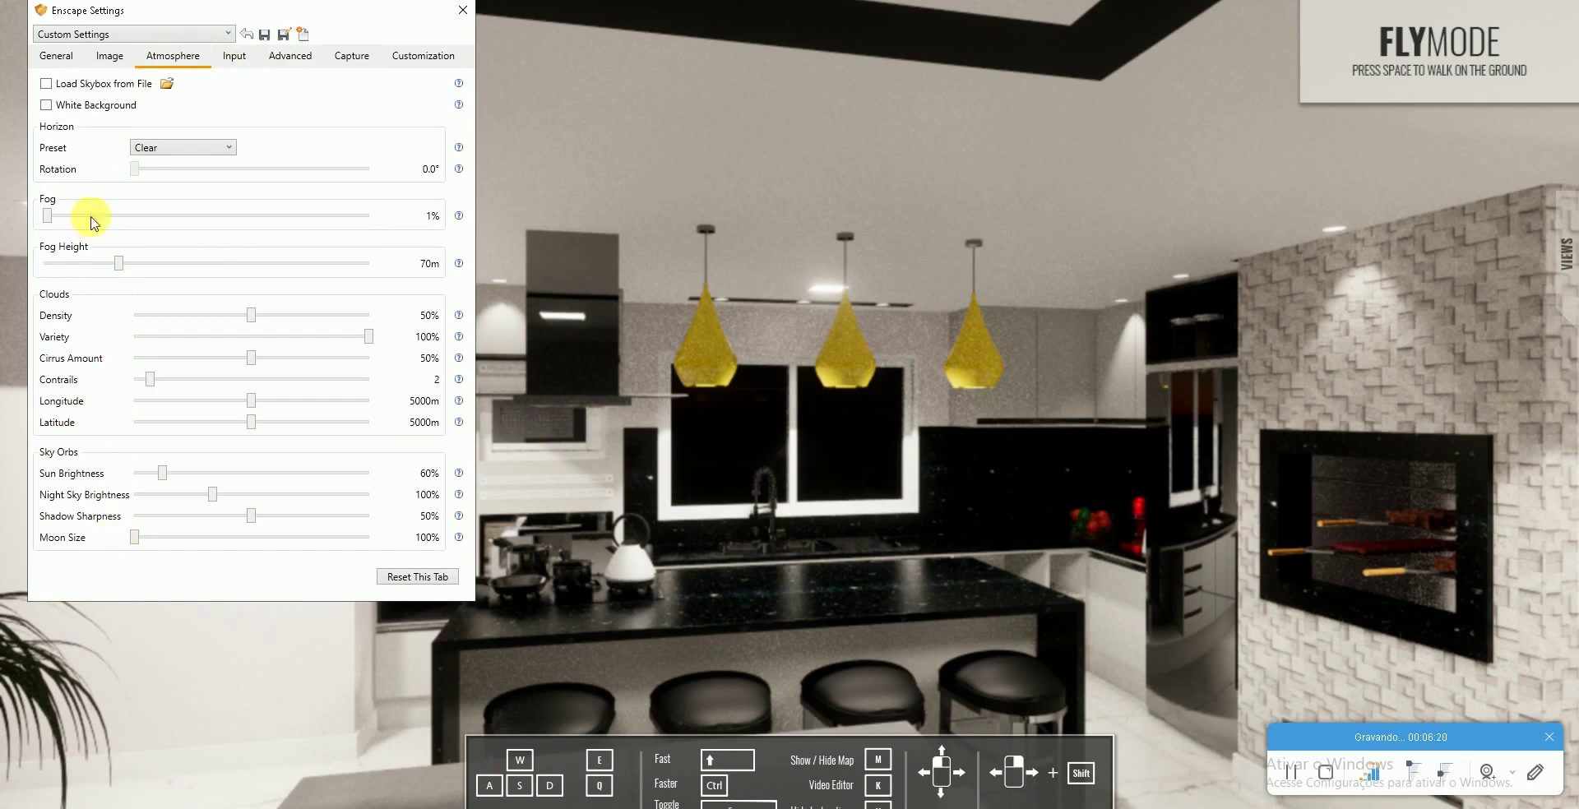
{"action": "left_click", "coordinate": [119, 60]}
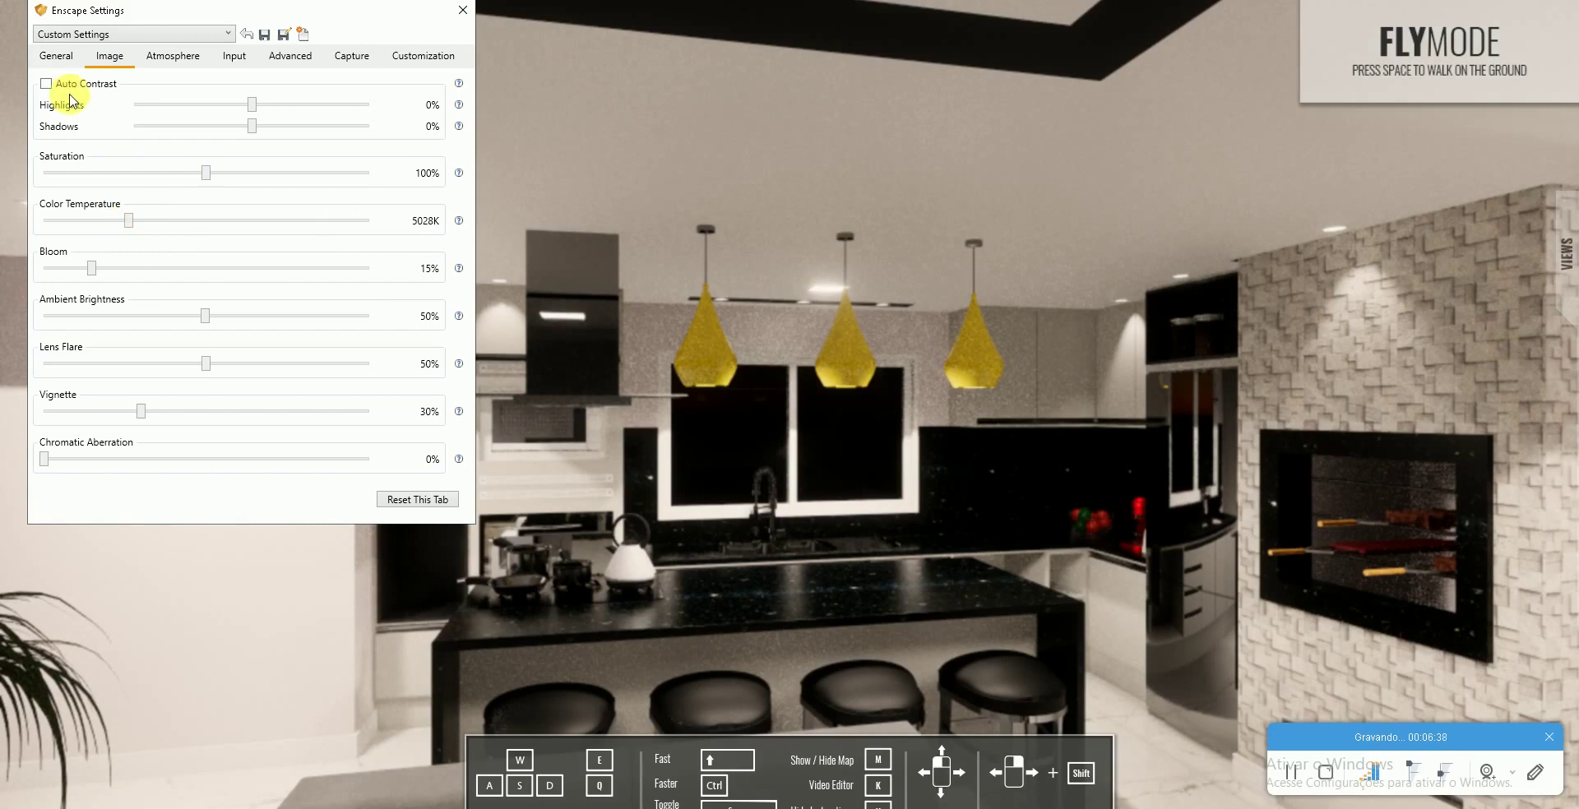
{"action": "left_click", "coordinate": [56, 56]}
{"action": "left_click", "coordinate": [104, 64]}
{"action": "left_click", "coordinate": [59, 57]}
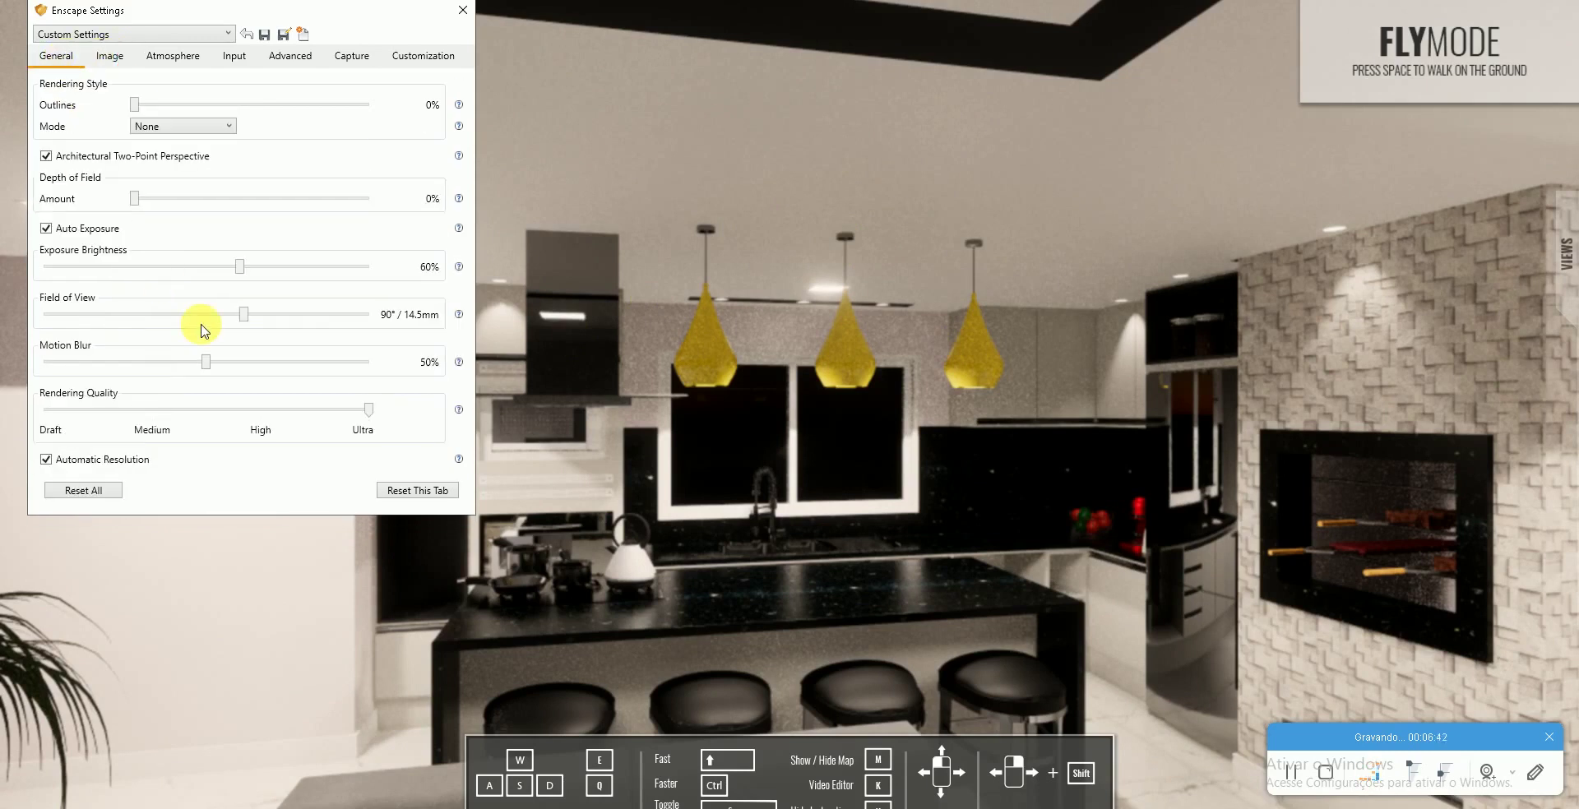
Step: Narrow the General field of view to about 65°/25mm, then return to Revit
{"action": "left_click_drag", "start_coordinate": [243, 314], "coordinate": [213, 315]}
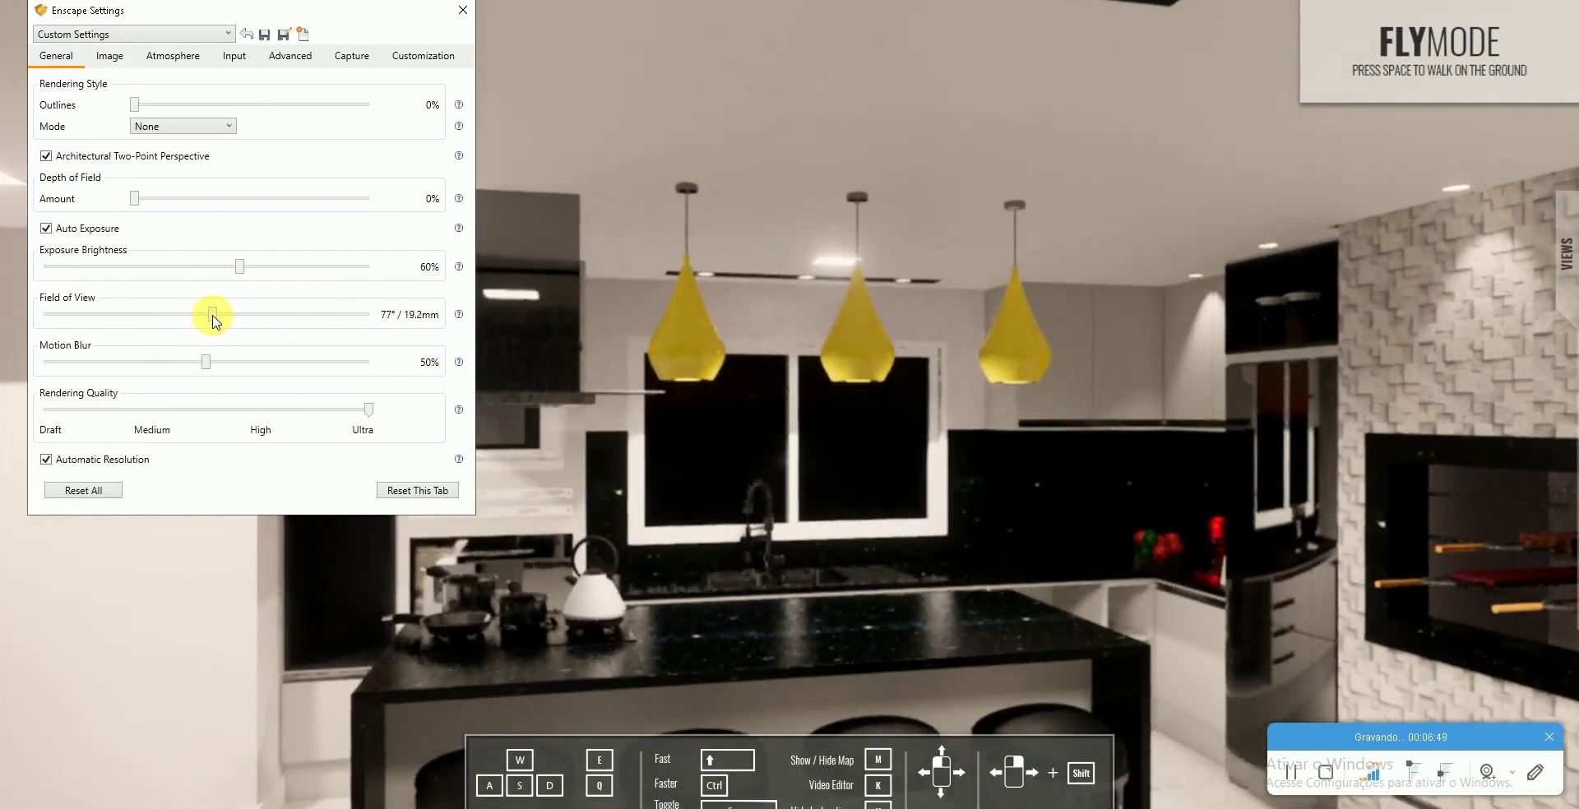
{"action": "left_click_drag", "start_coordinate": [213, 316], "coordinate": [195, 315]}
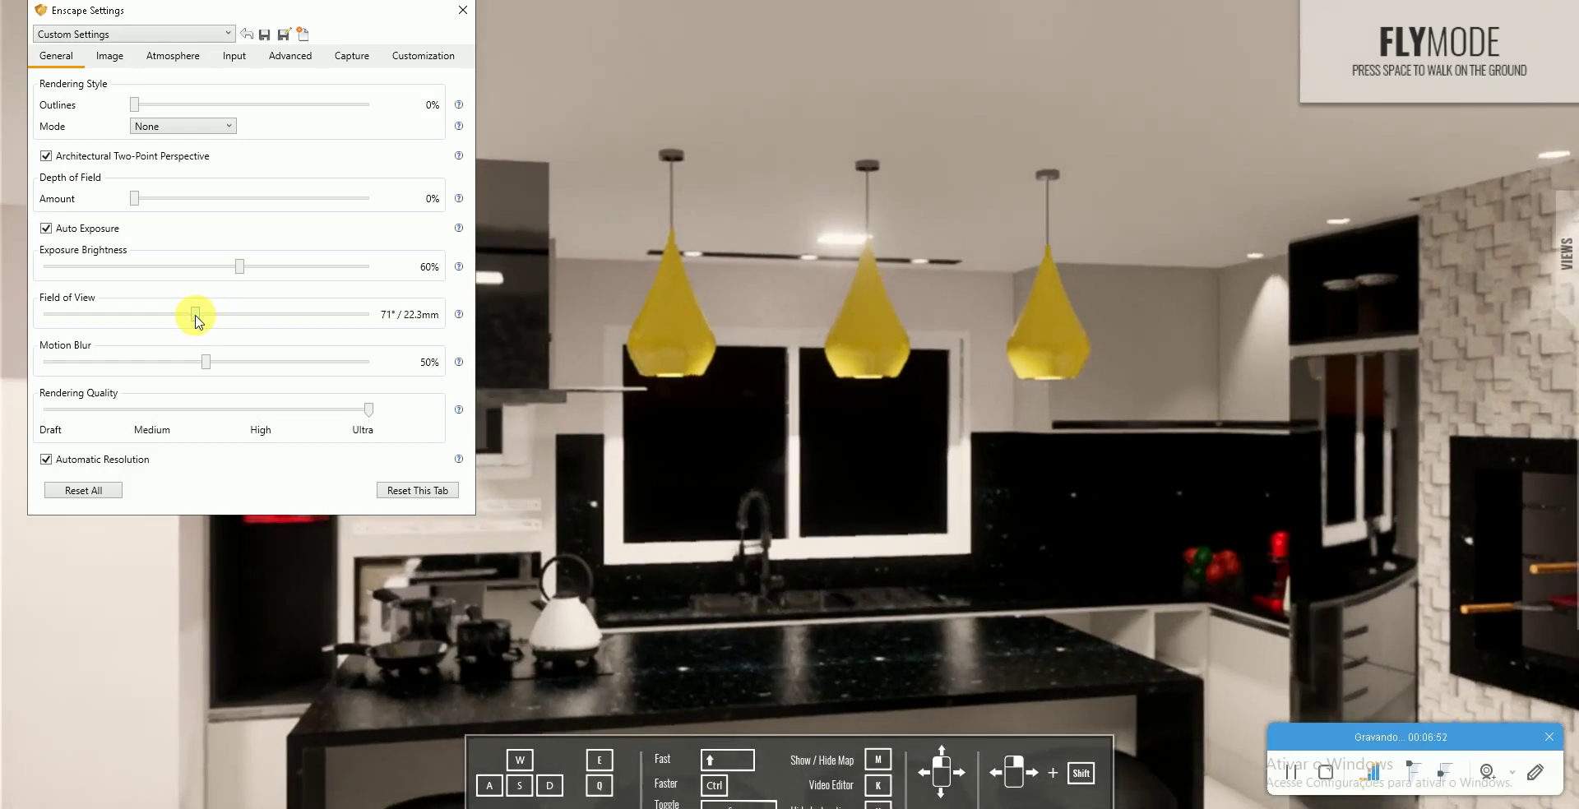
{"action": "left_click_drag", "start_coordinate": [196, 316], "coordinate": [182, 317]}
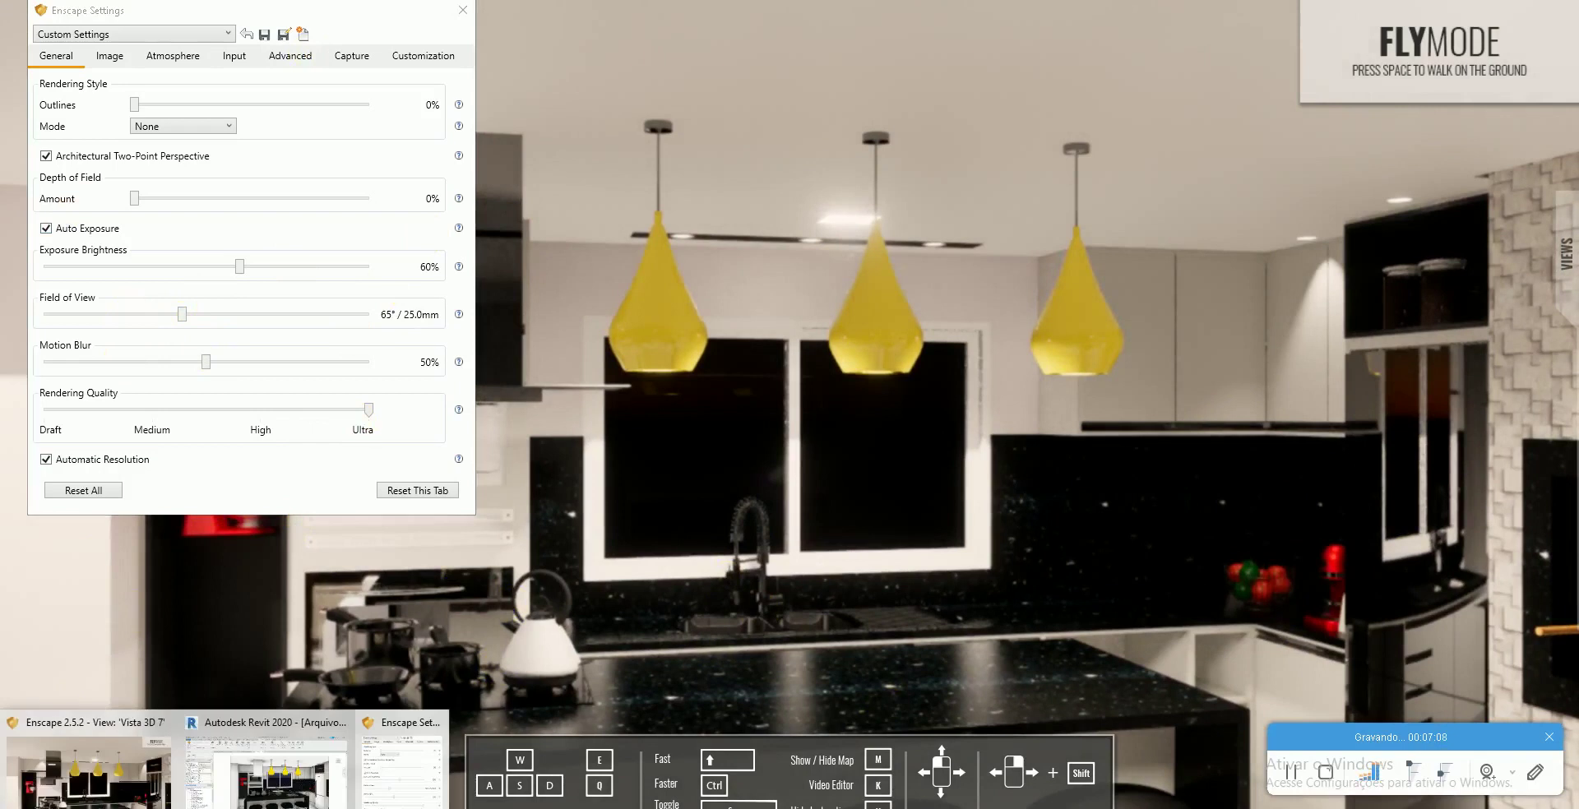
{"action": "left_click", "coordinate": [249, 778]}
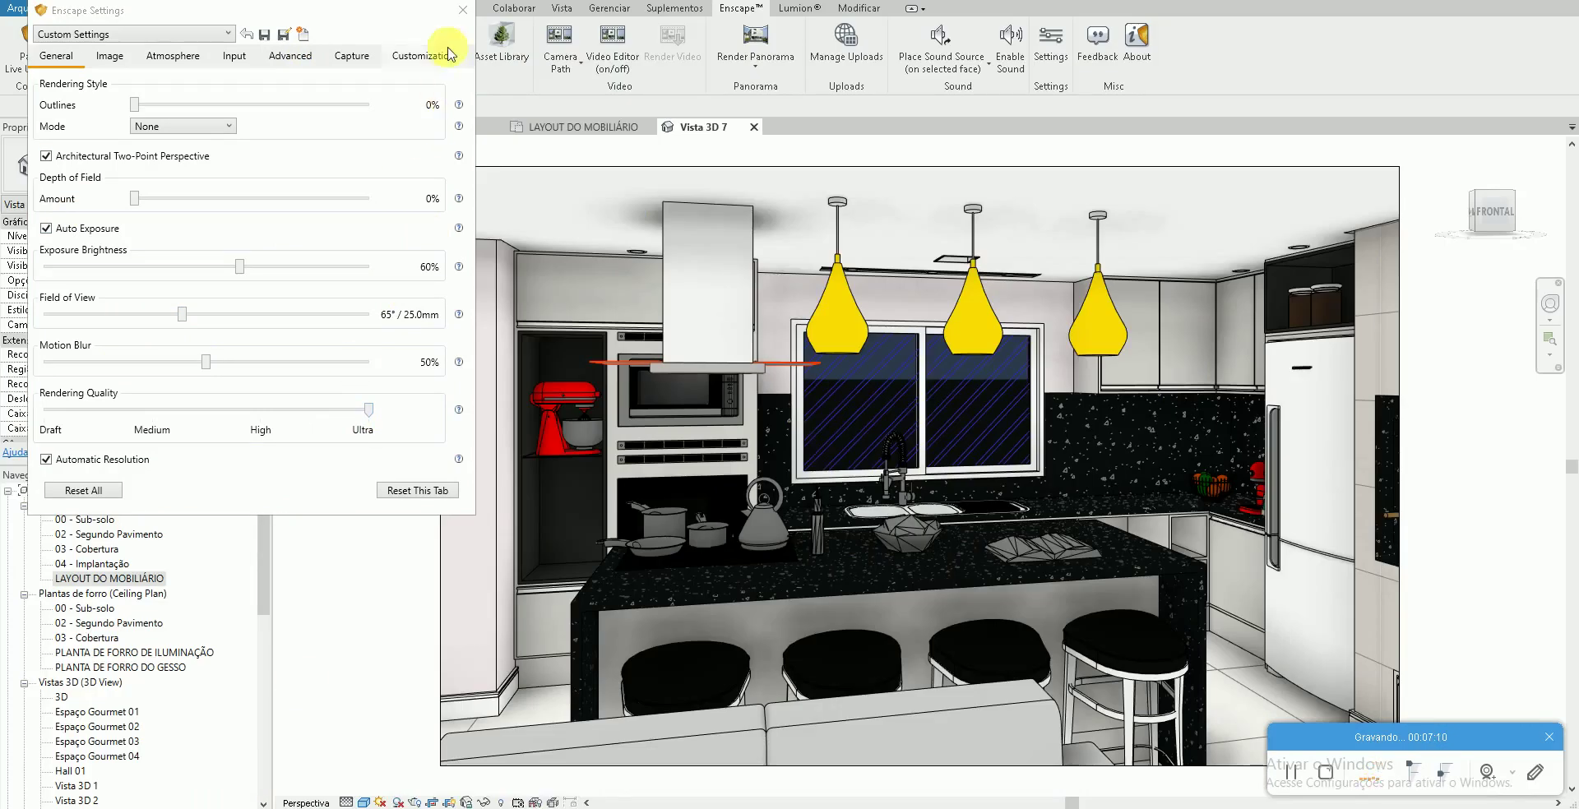
{"action": "left_click", "coordinate": [463, 11]}
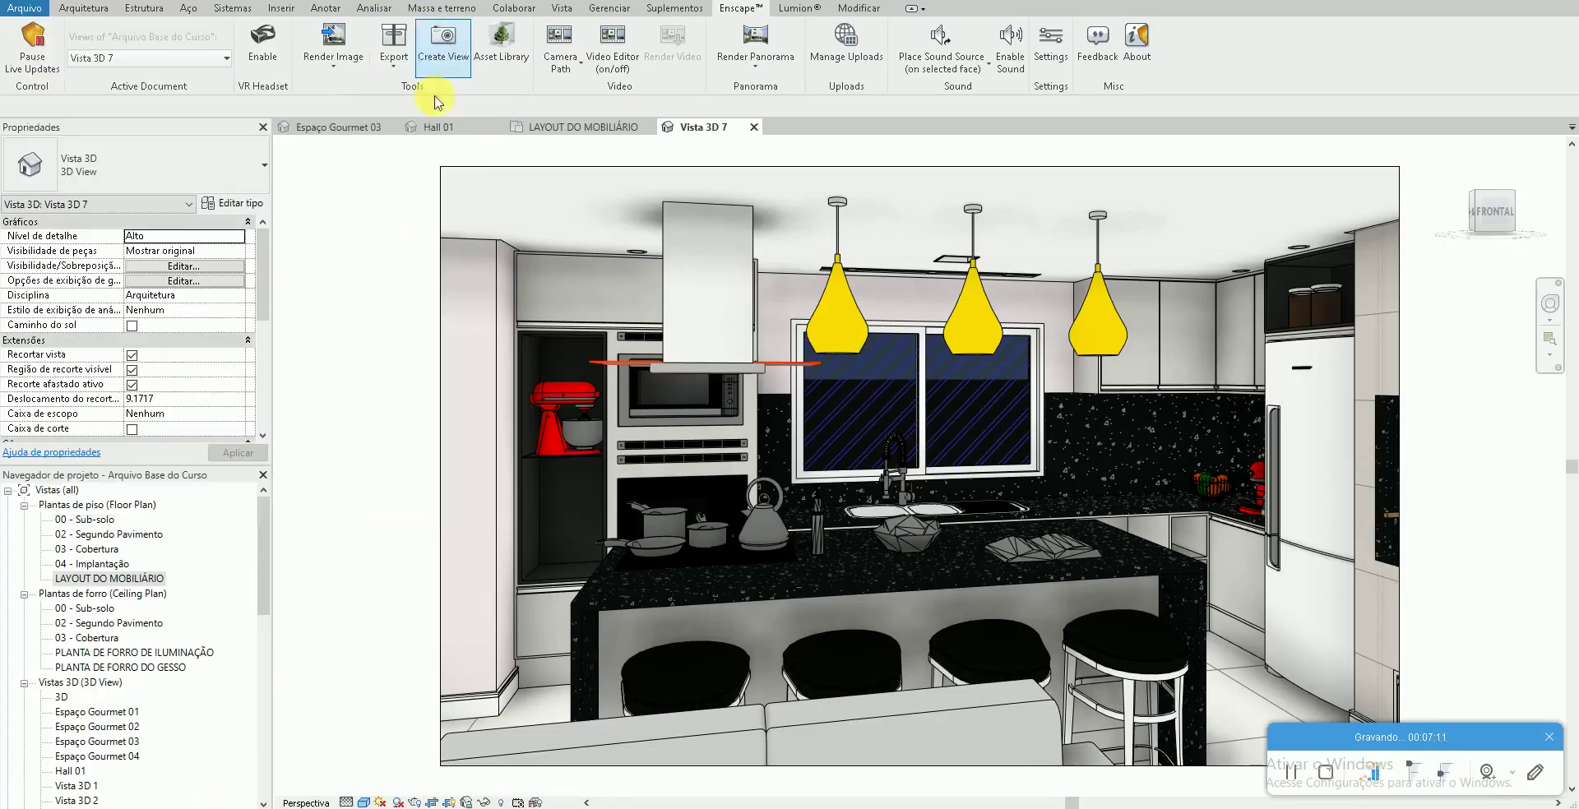
{"action": "left_click", "coordinate": [333, 58]}
{"action": "left_click", "coordinate": [351, 96]}
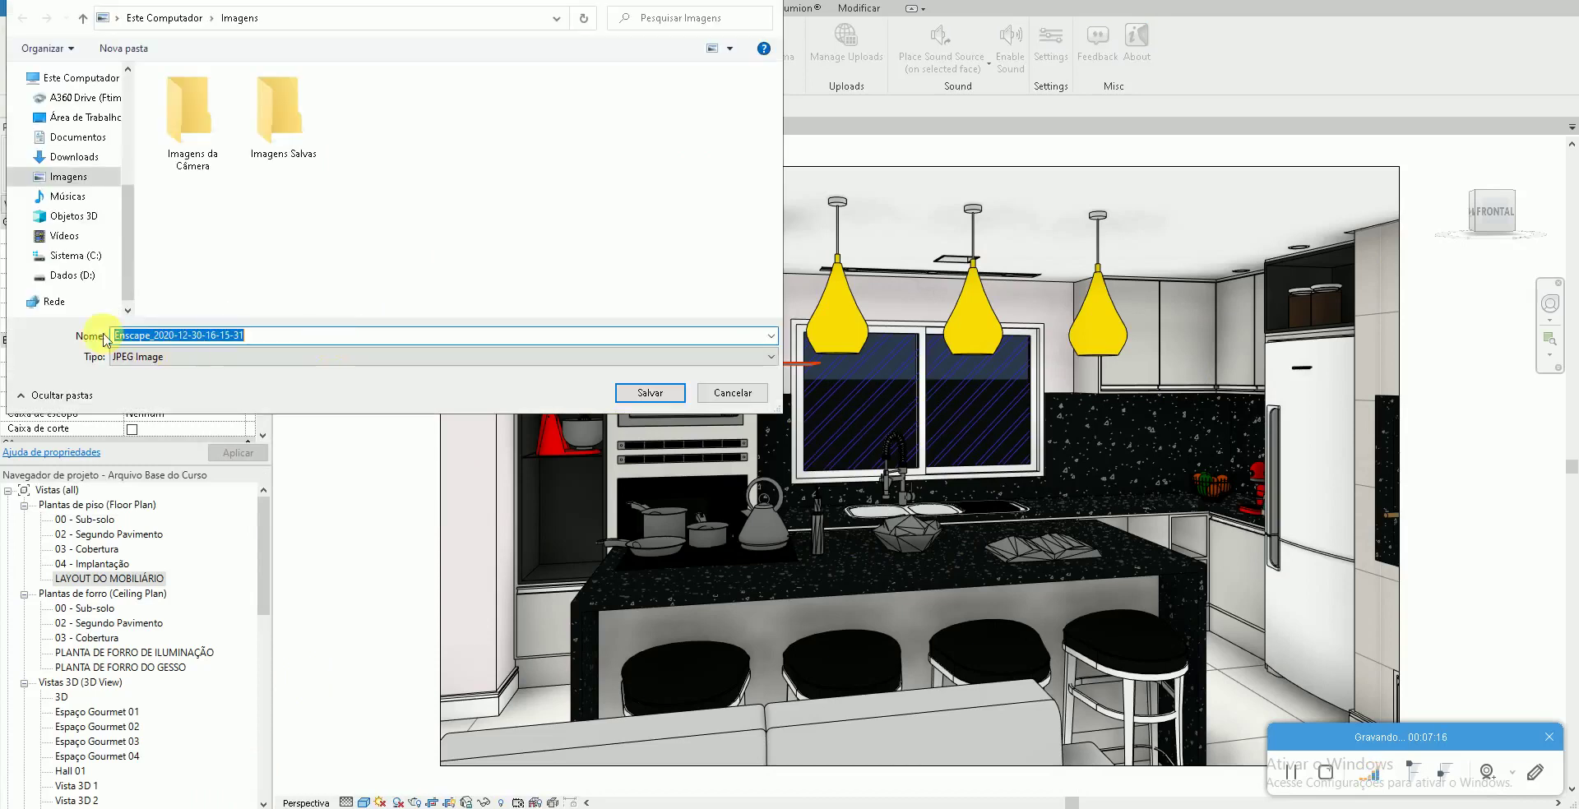
{"action": "left_click", "coordinate": [85, 117]}
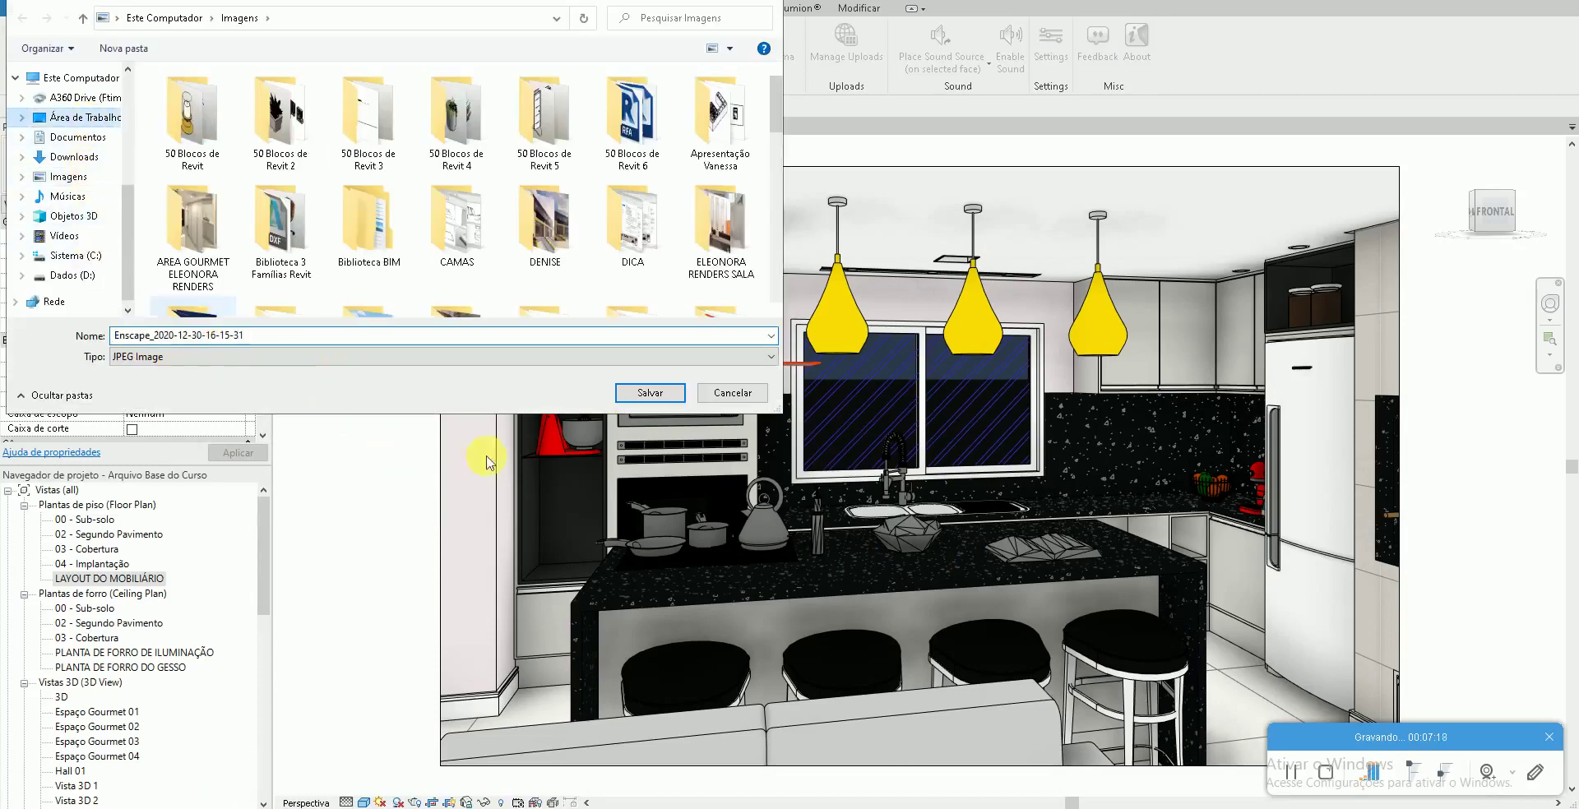
{"action": "left_click", "coordinate": [642, 393]}
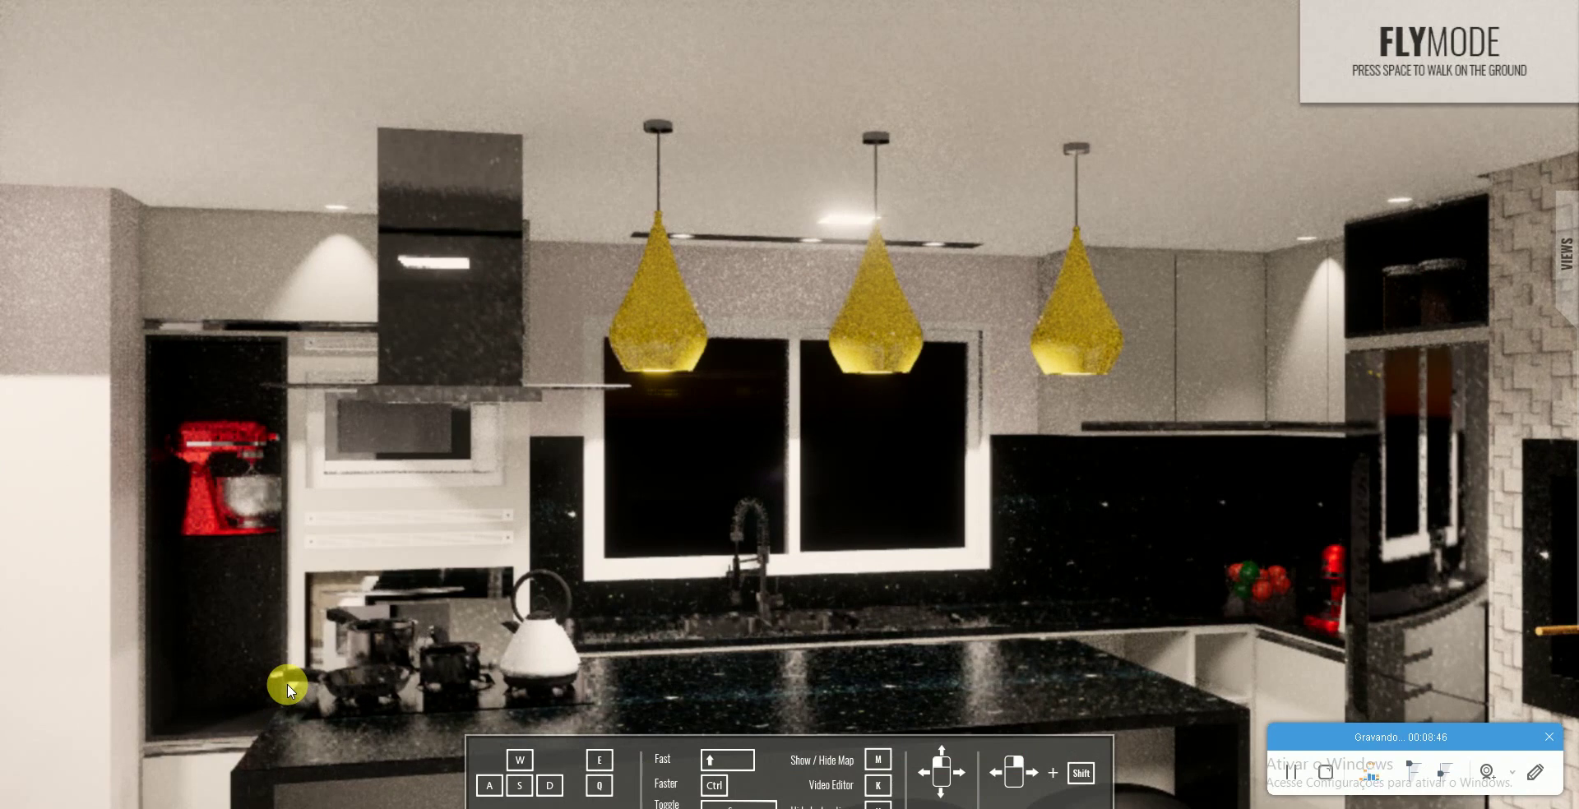
{"action": "key", "text": "alt+F4"}
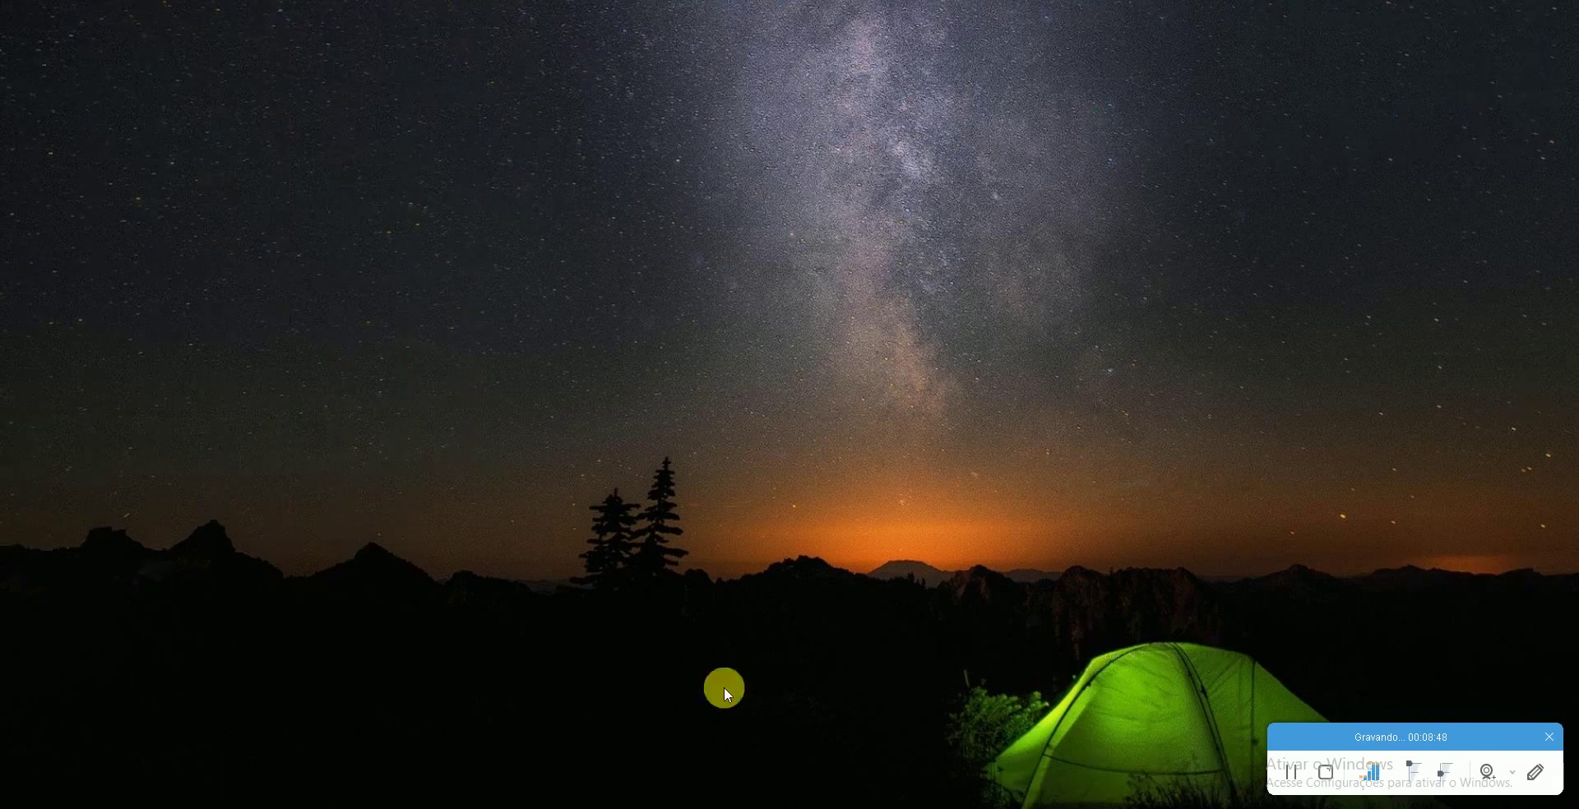
{"action": "left_click", "coordinate": [480, 508]}
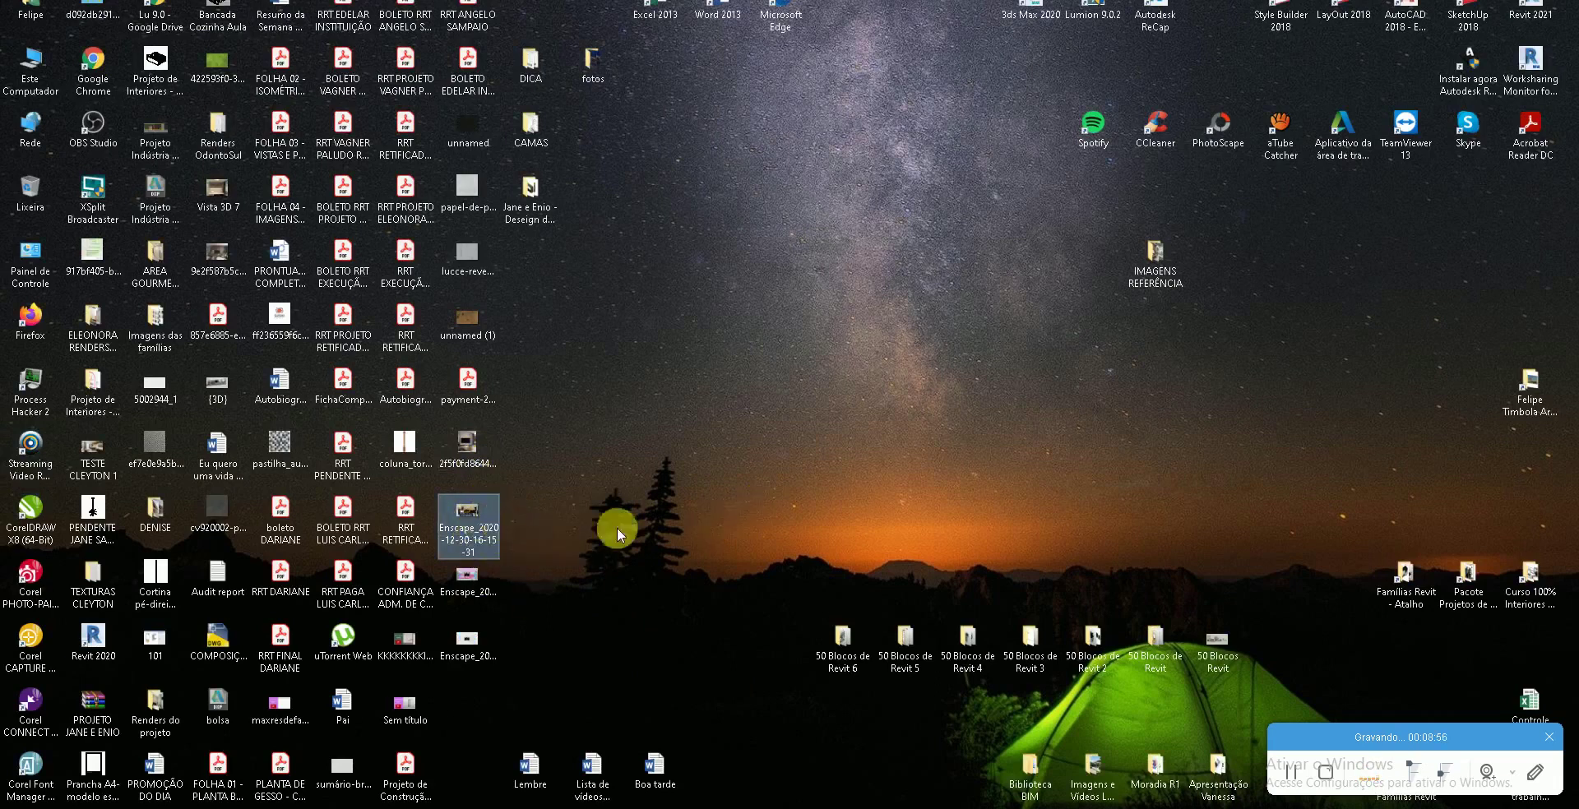
{"action": "double_click", "coordinate": [466, 524]}
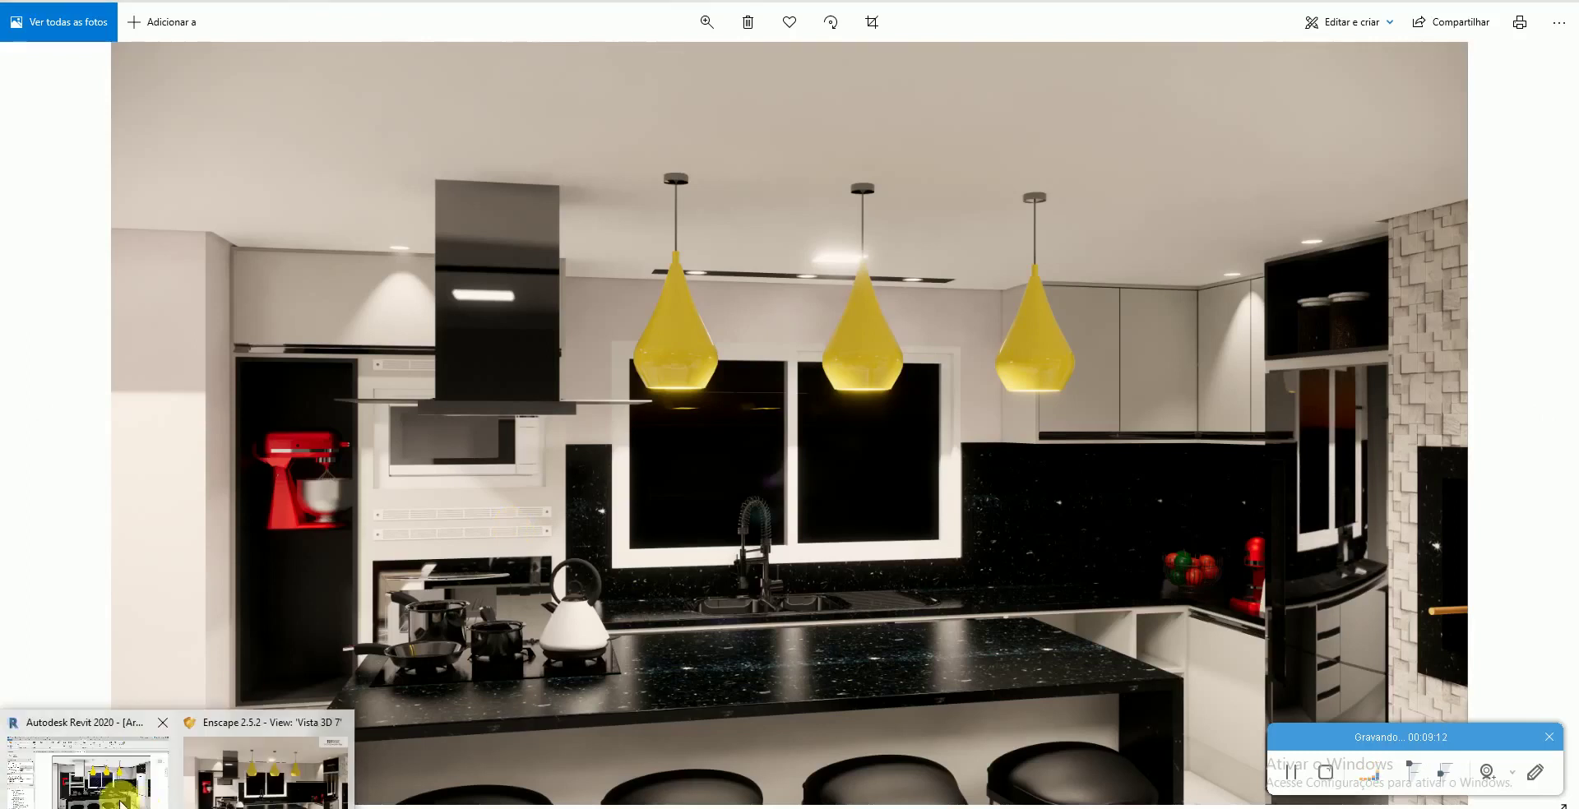
Step: Leave Photos and switch via Enscape back to Revit's Vista 3D 7 kitchen view
{"action": "left_click", "coordinate": [123, 802]}
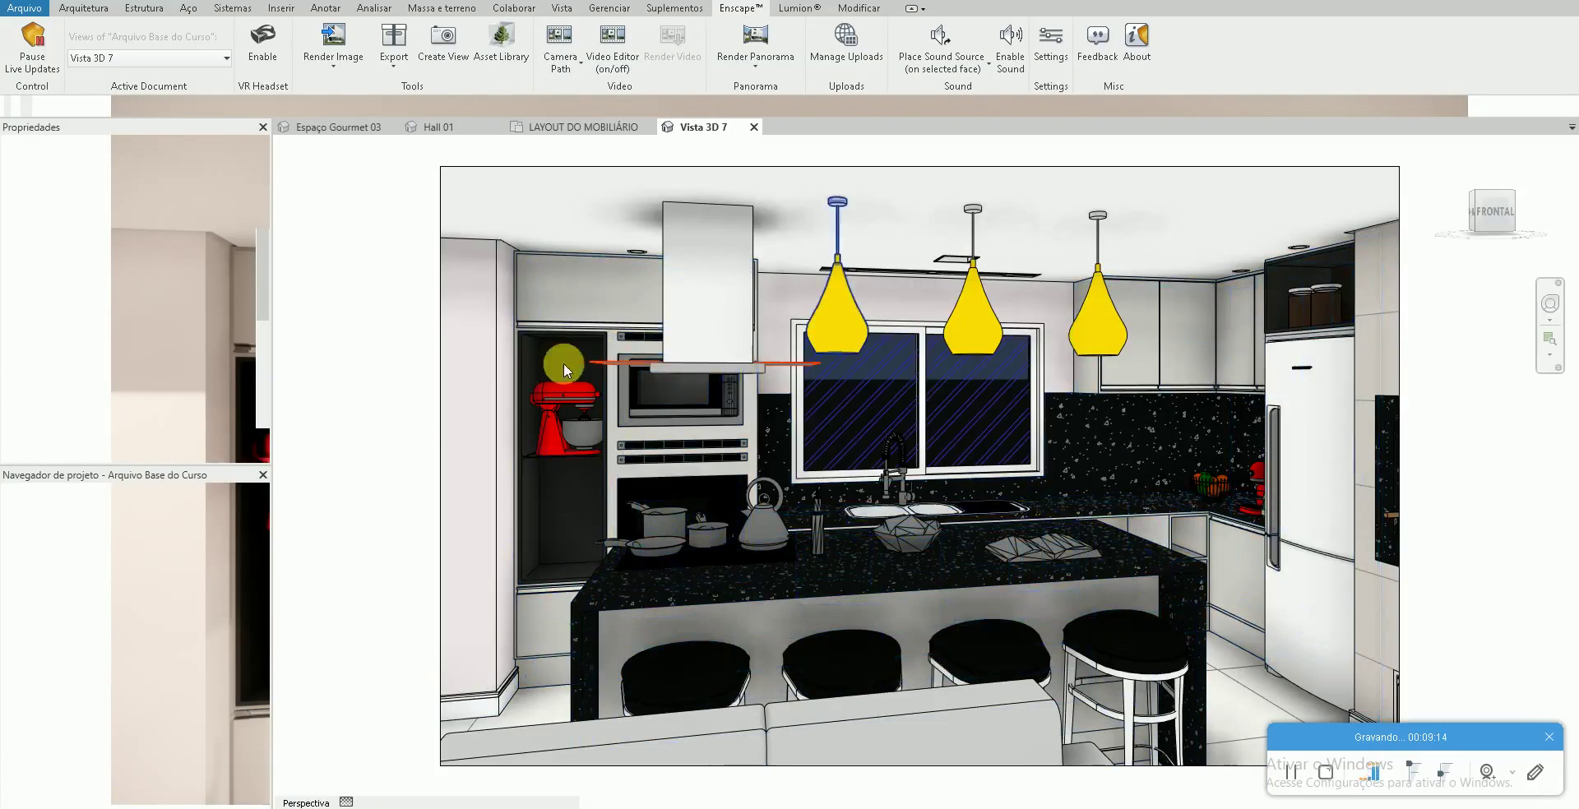
{"action": "left_click", "coordinate": [317, 761]}
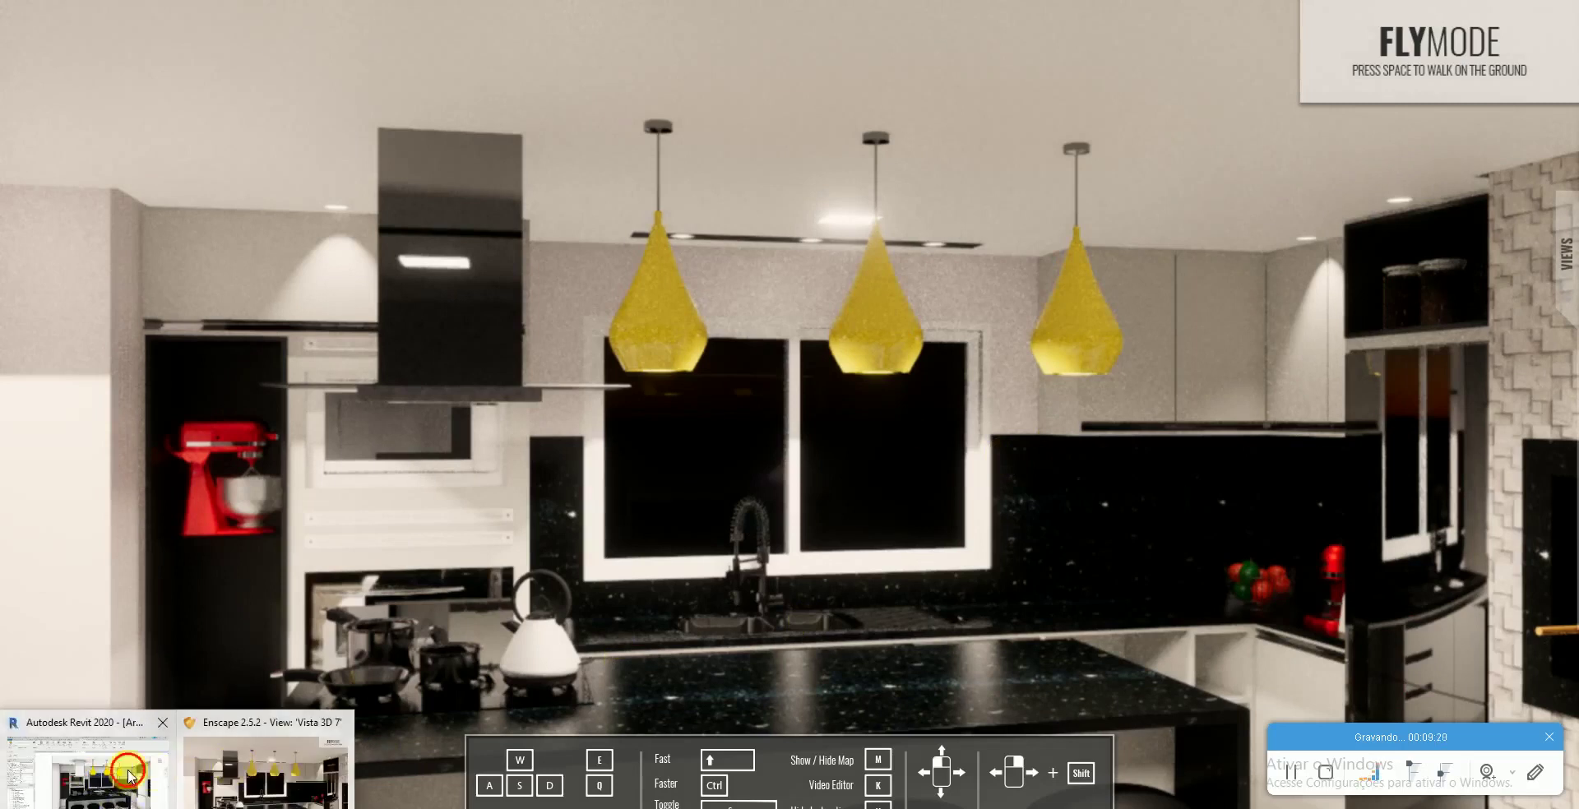
{"action": "left_click", "coordinate": [123, 769]}
{"action": "left_click", "coordinate": [1048, 50]}
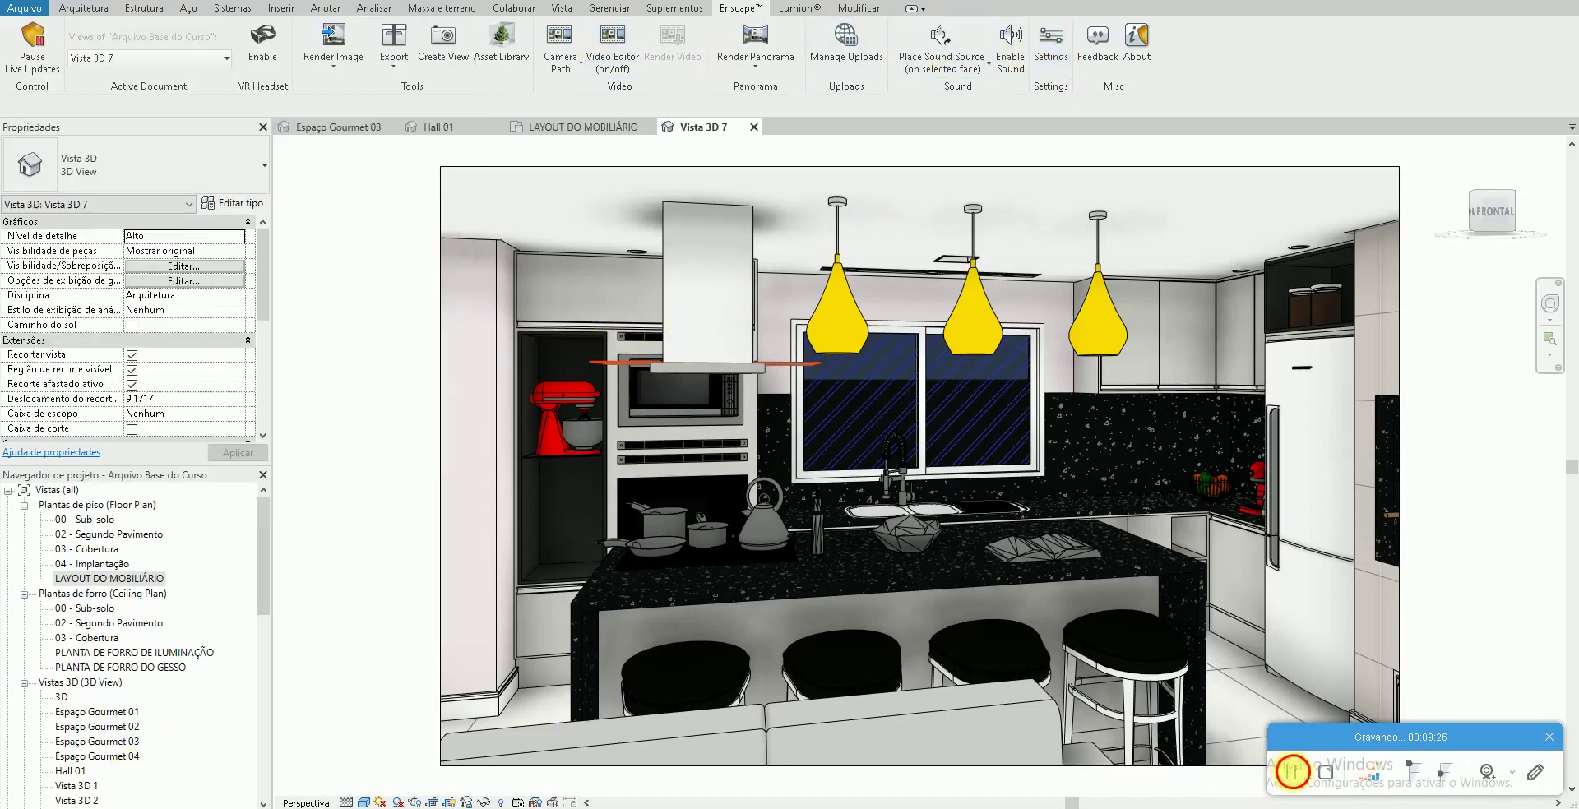
Step: Set Vista 3D 7's camera eye and target elevations to 1.55 and apply
{"action": "scroll", "coordinate": [271, 312], "scroll_direction": "down", "scroll_amount": 2}
{"action": "scroll", "coordinate": [276, 329], "scroll_direction": "down", "scroll_amount": 4}
{"action": "left_click", "coordinate": [200, 325]}
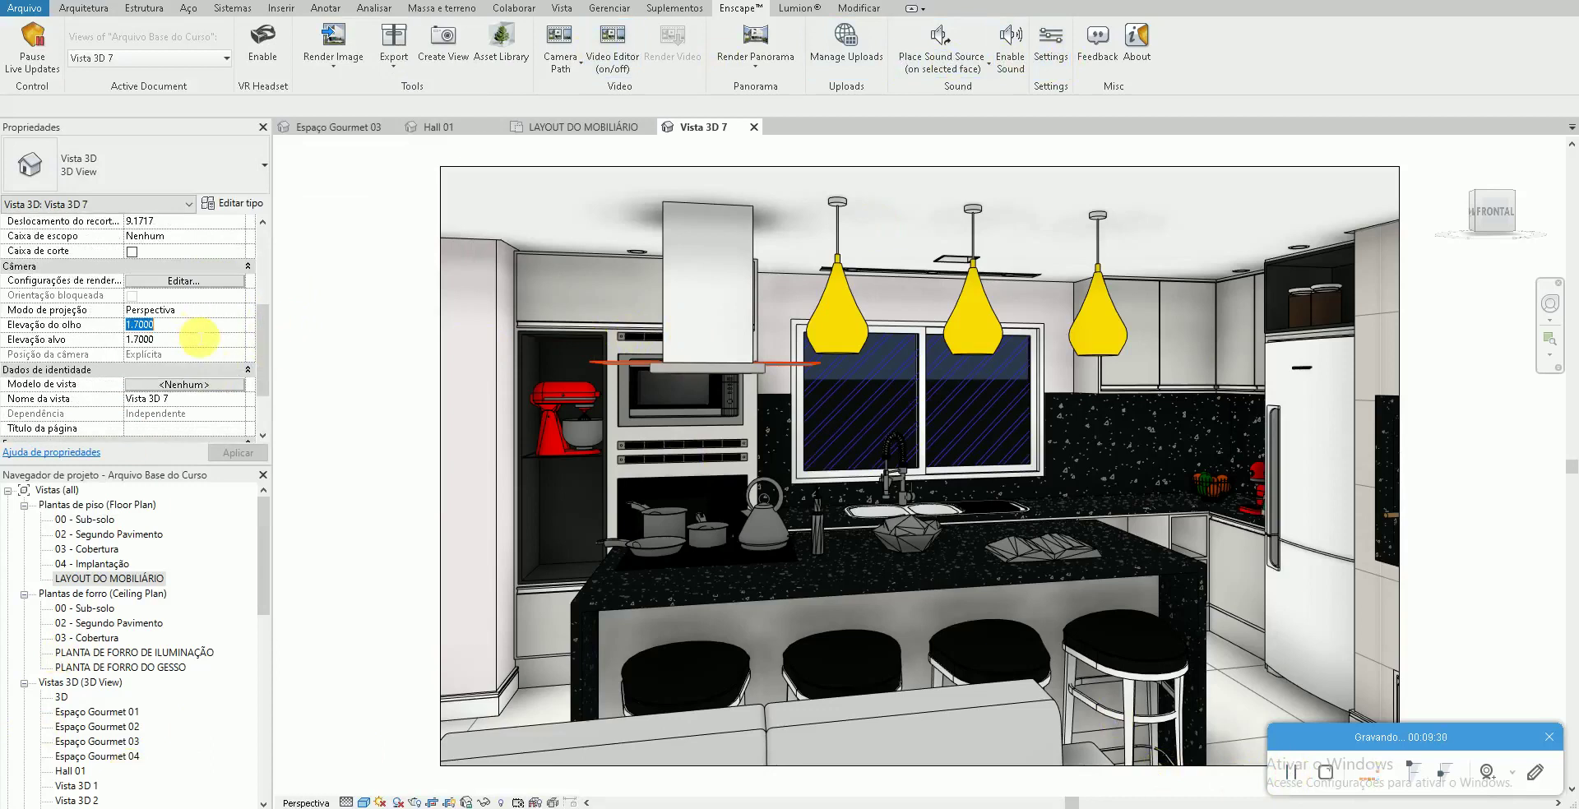
{"action": "type", "text": "1.55"}
{"action": "left_click", "coordinate": [196, 337]}
{"action": "type", "text": "1.55"}
{"action": "left_click", "coordinate": [312, 361]}
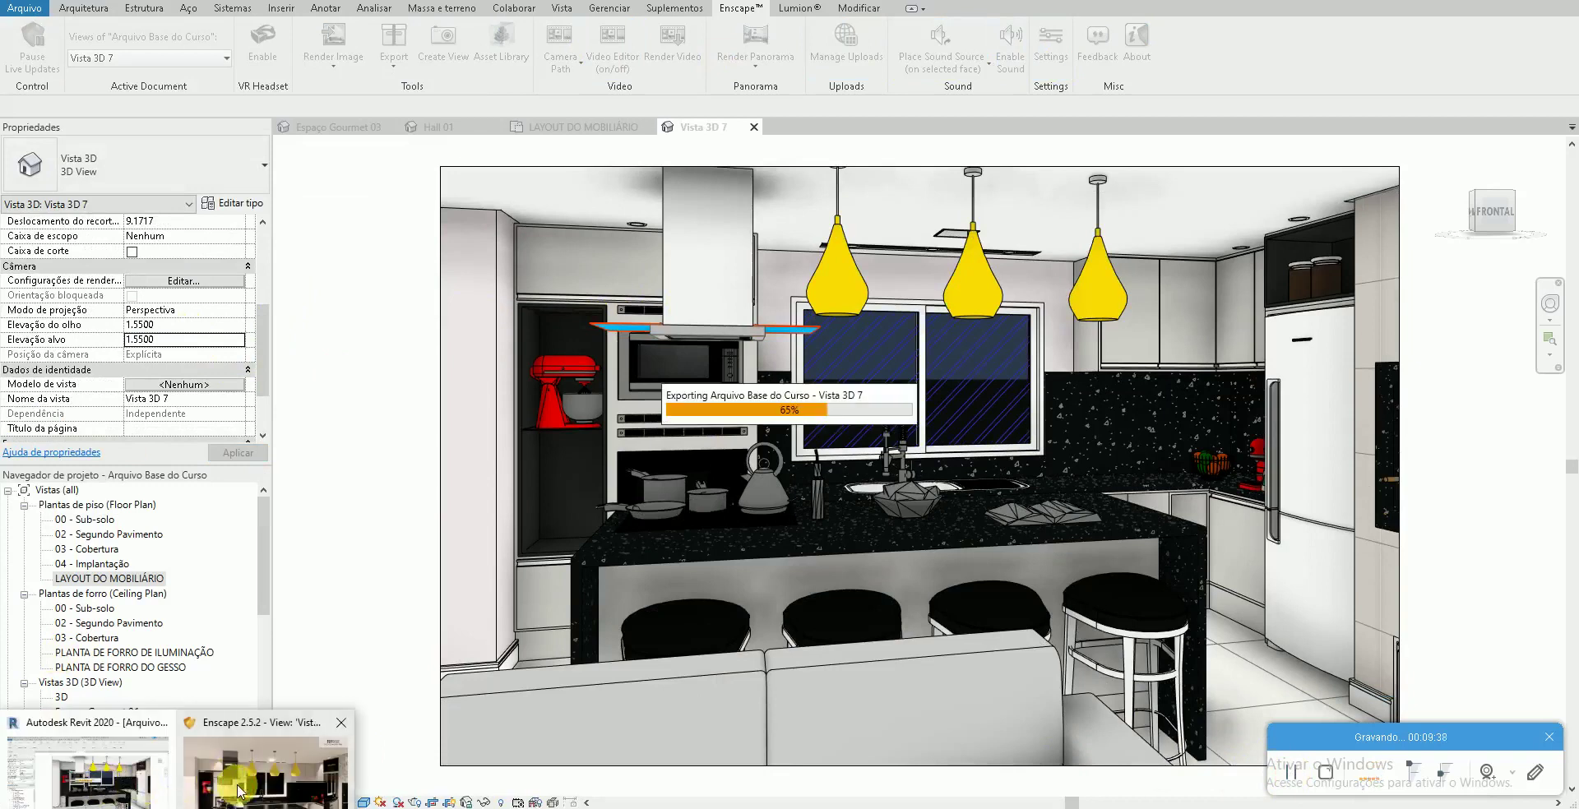
Step: Pick Vista 3D 7 in Enscape's Views panel, then acknowledge the missing-assets export error
{"action": "left_click", "coordinate": [272, 777]}
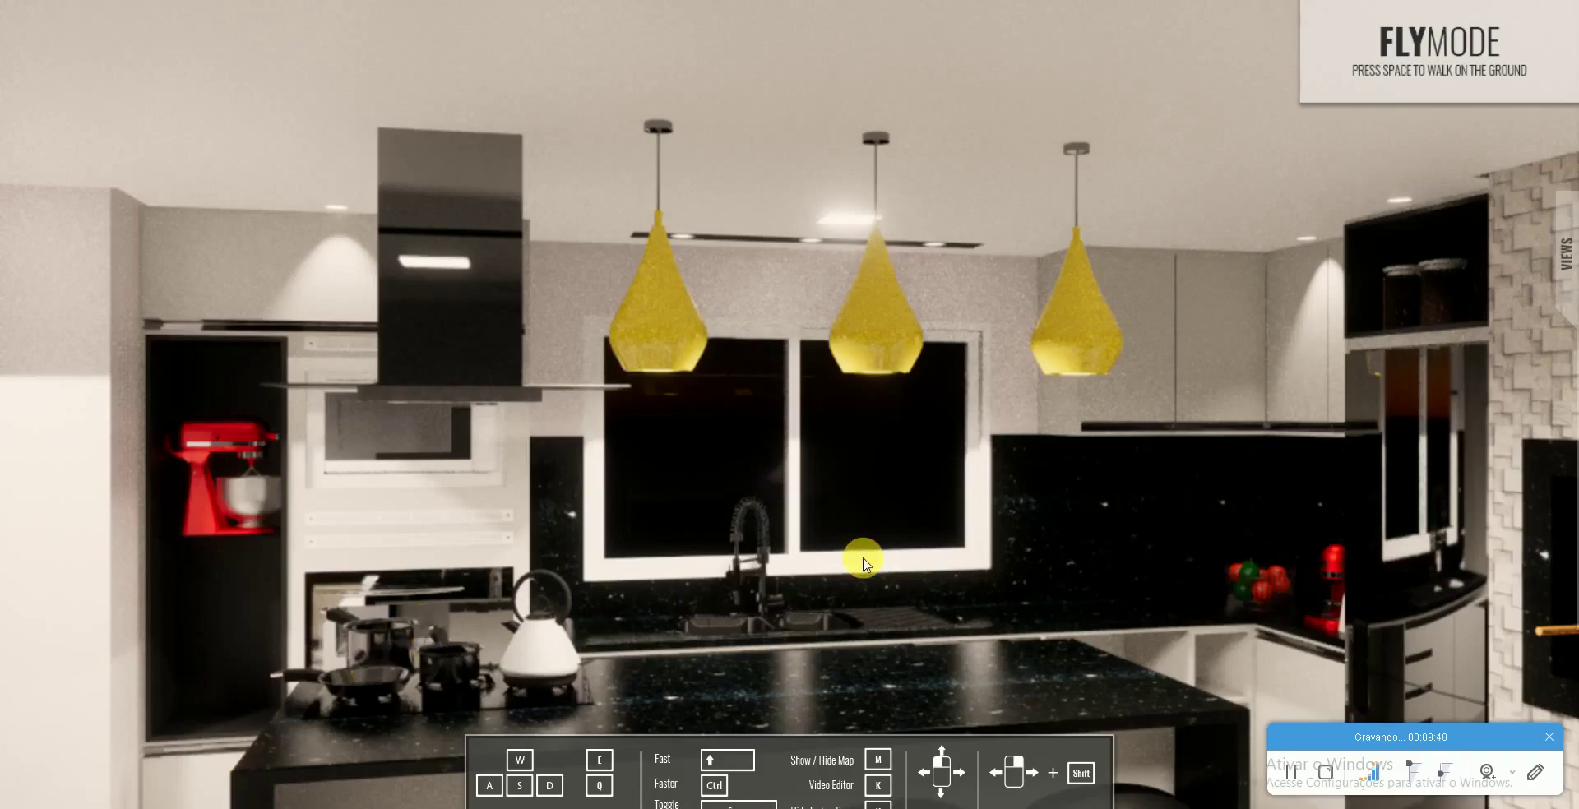
{"action": "left_click", "coordinate": [1565, 306]}
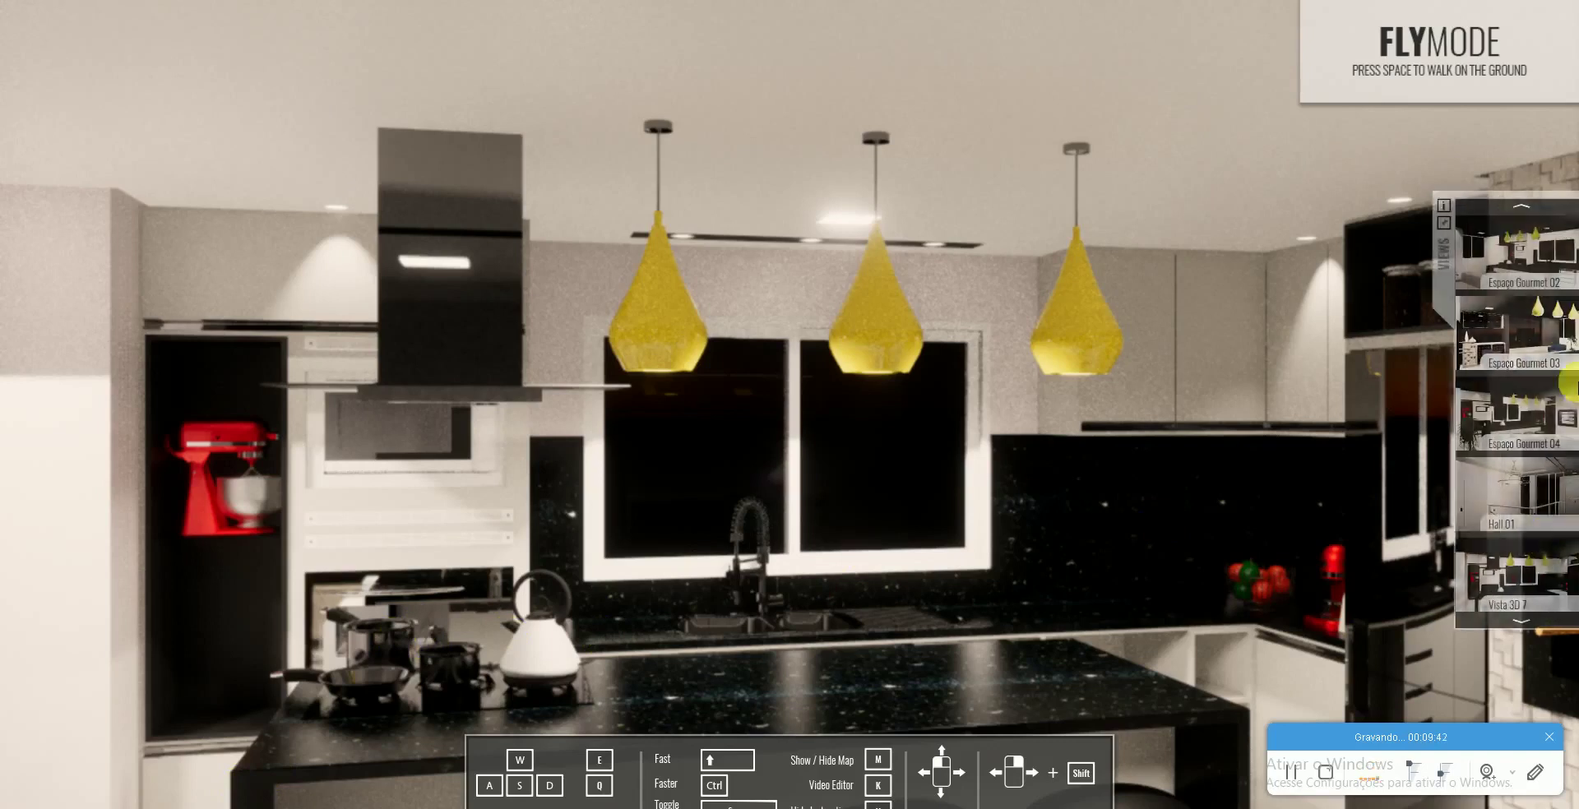
{"action": "left_click", "coordinate": [1532, 570]}
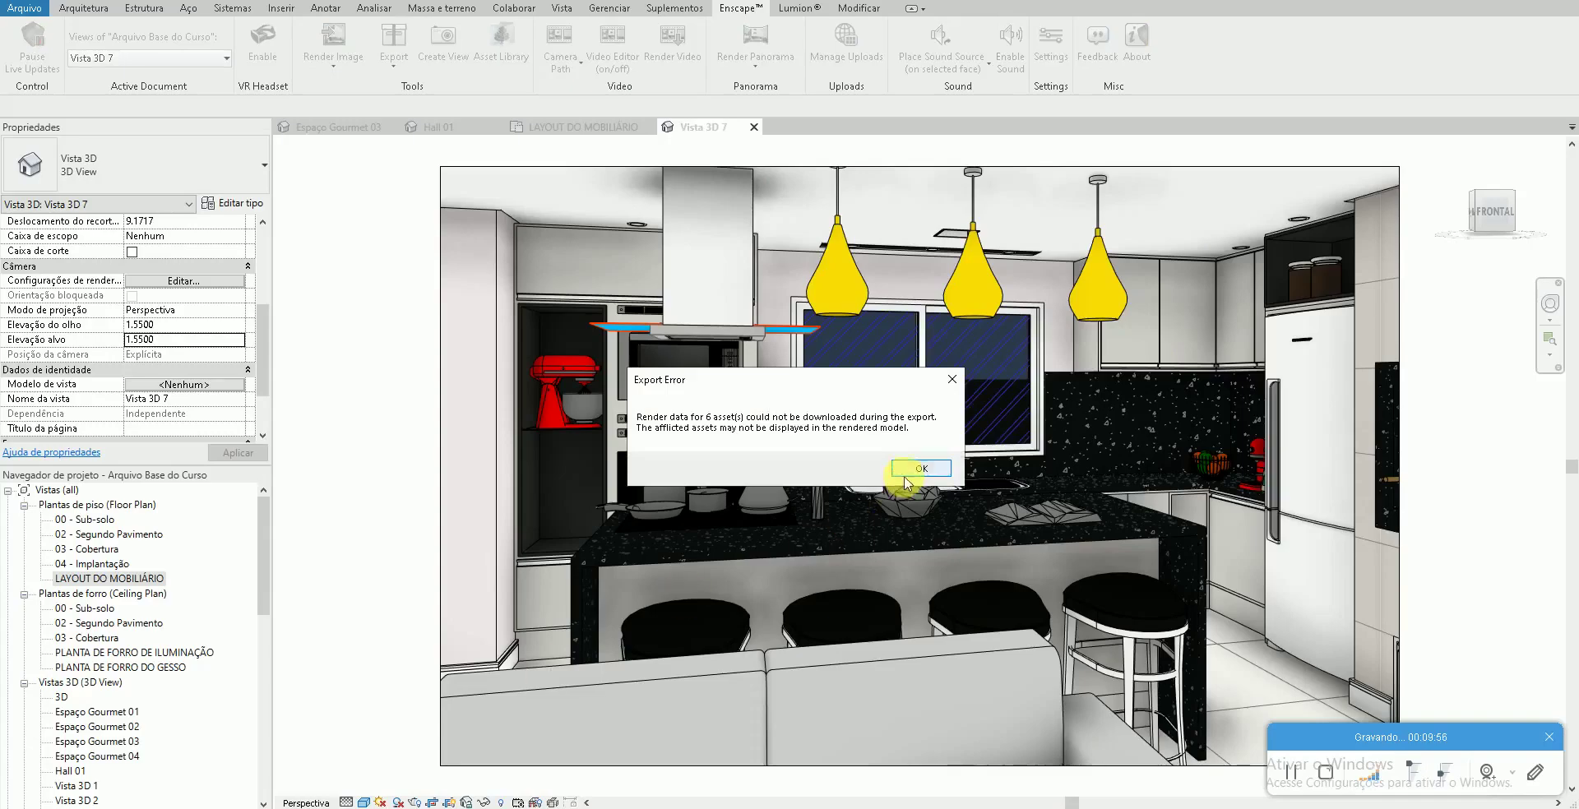
{"action": "left_click", "coordinate": [921, 468]}
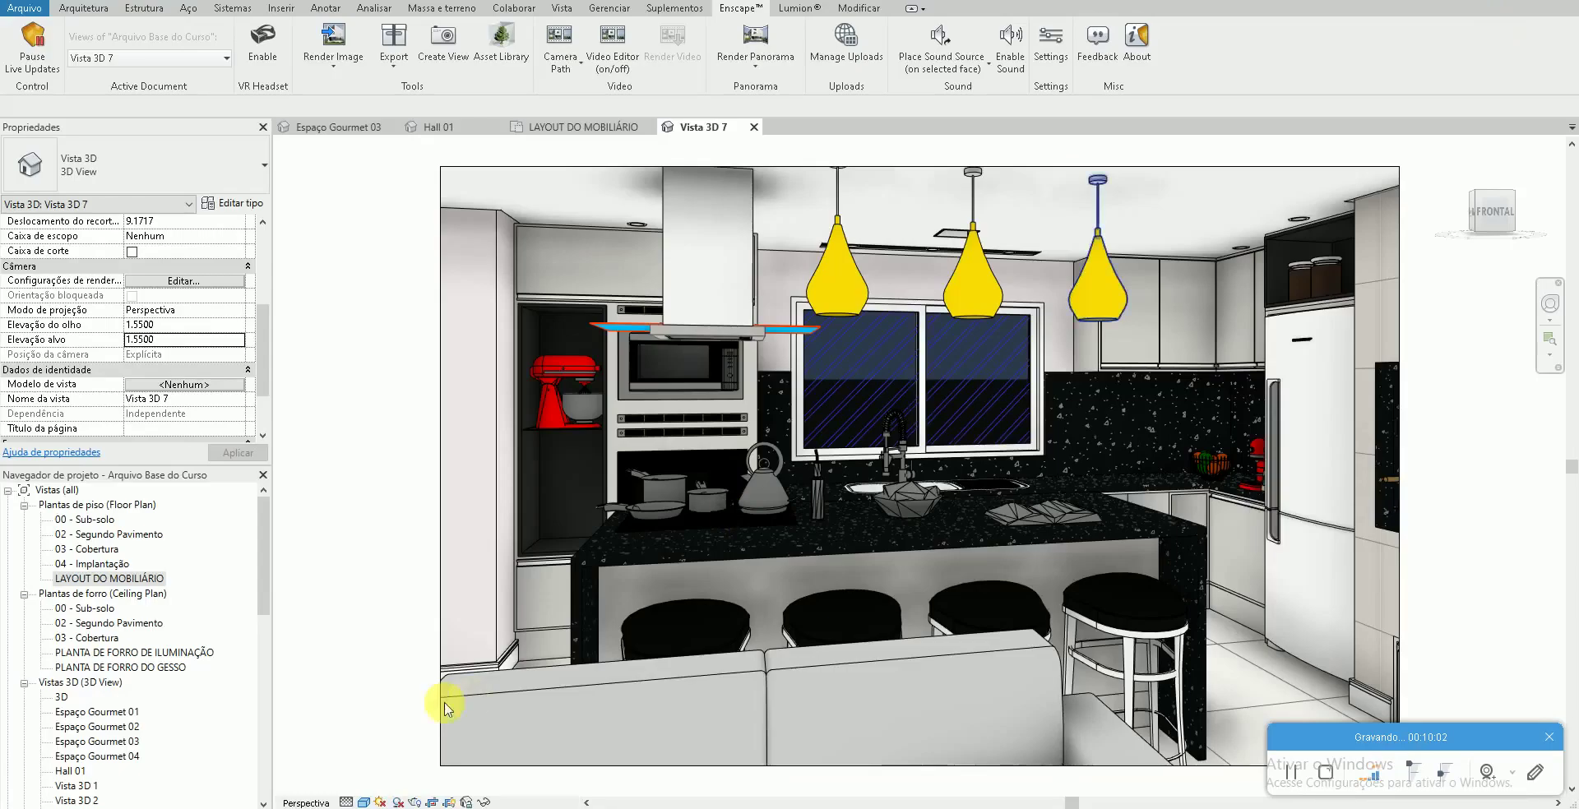
Step: Render the lowered kitchen camera view with Enscape Render Image and save the still
{"action": "left_click", "coordinate": [265, 784]}
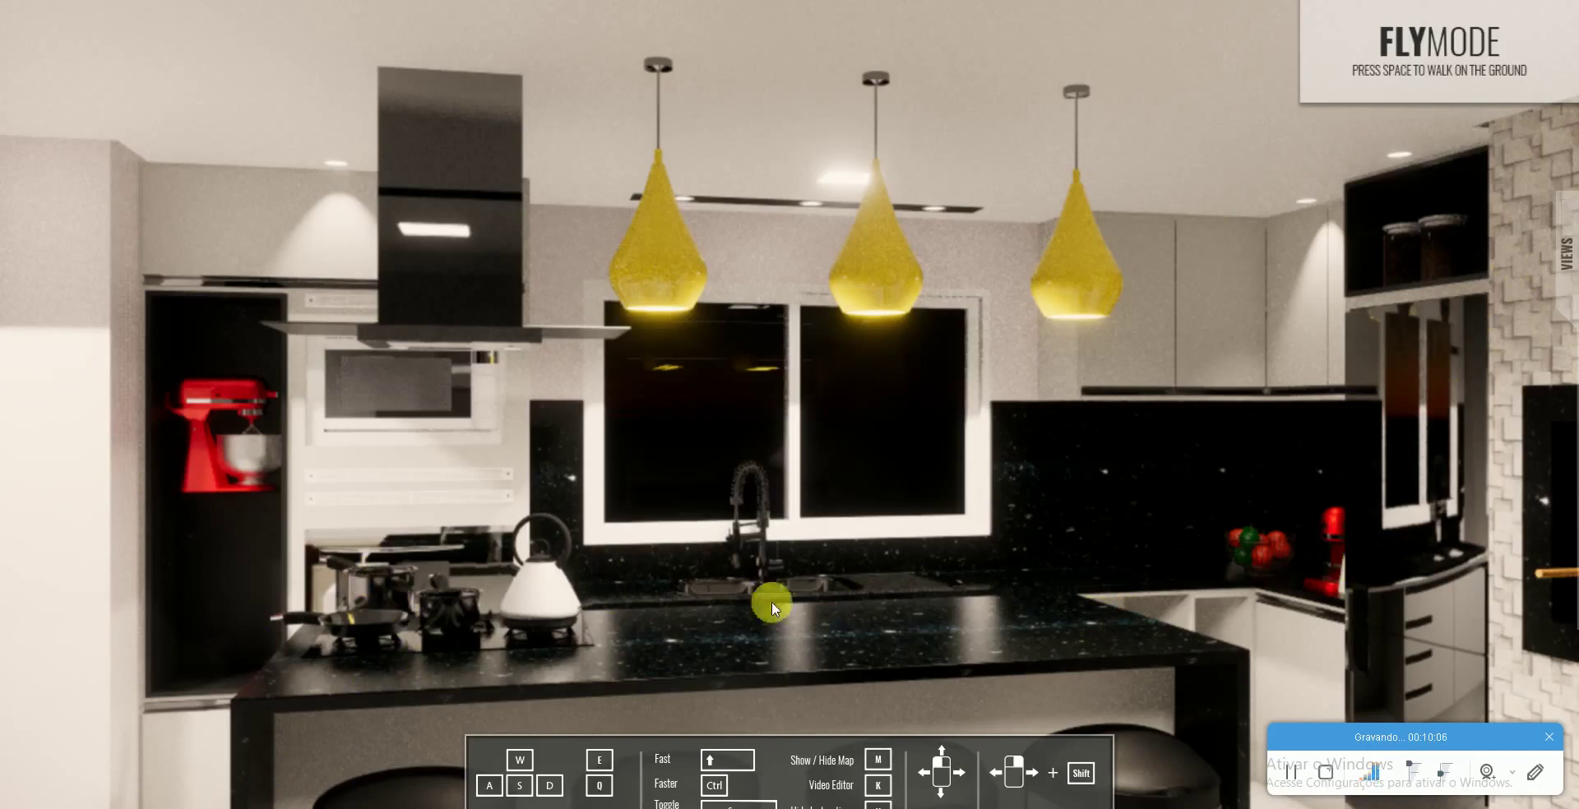
{"action": "left_click", "coordinate": [111, 765]}
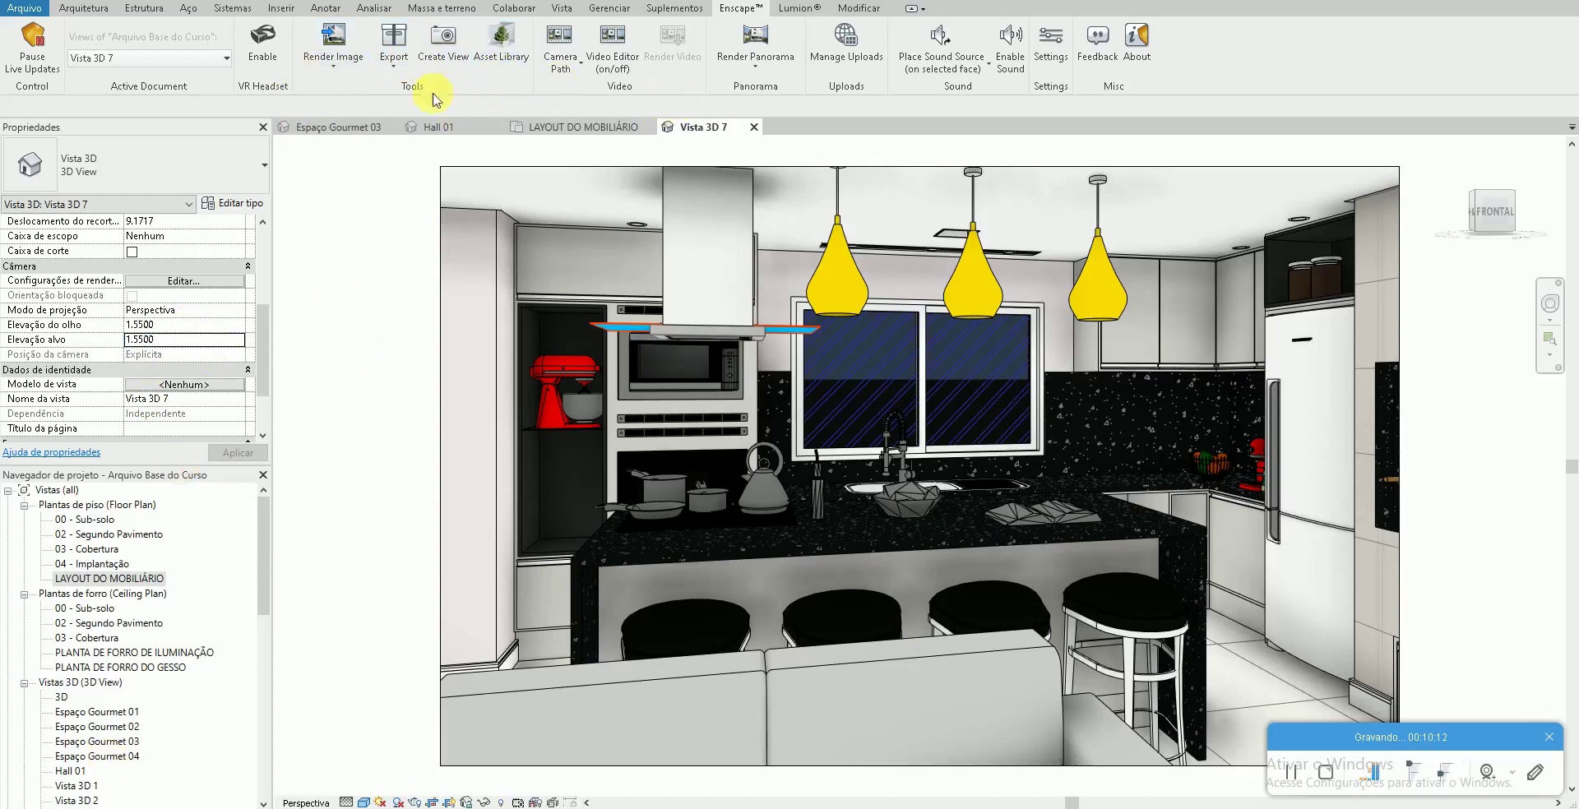
{"action": "left_click", "coordinate": [334, 62]}
{"action": "left_click", "coordinate": [352, 97]}
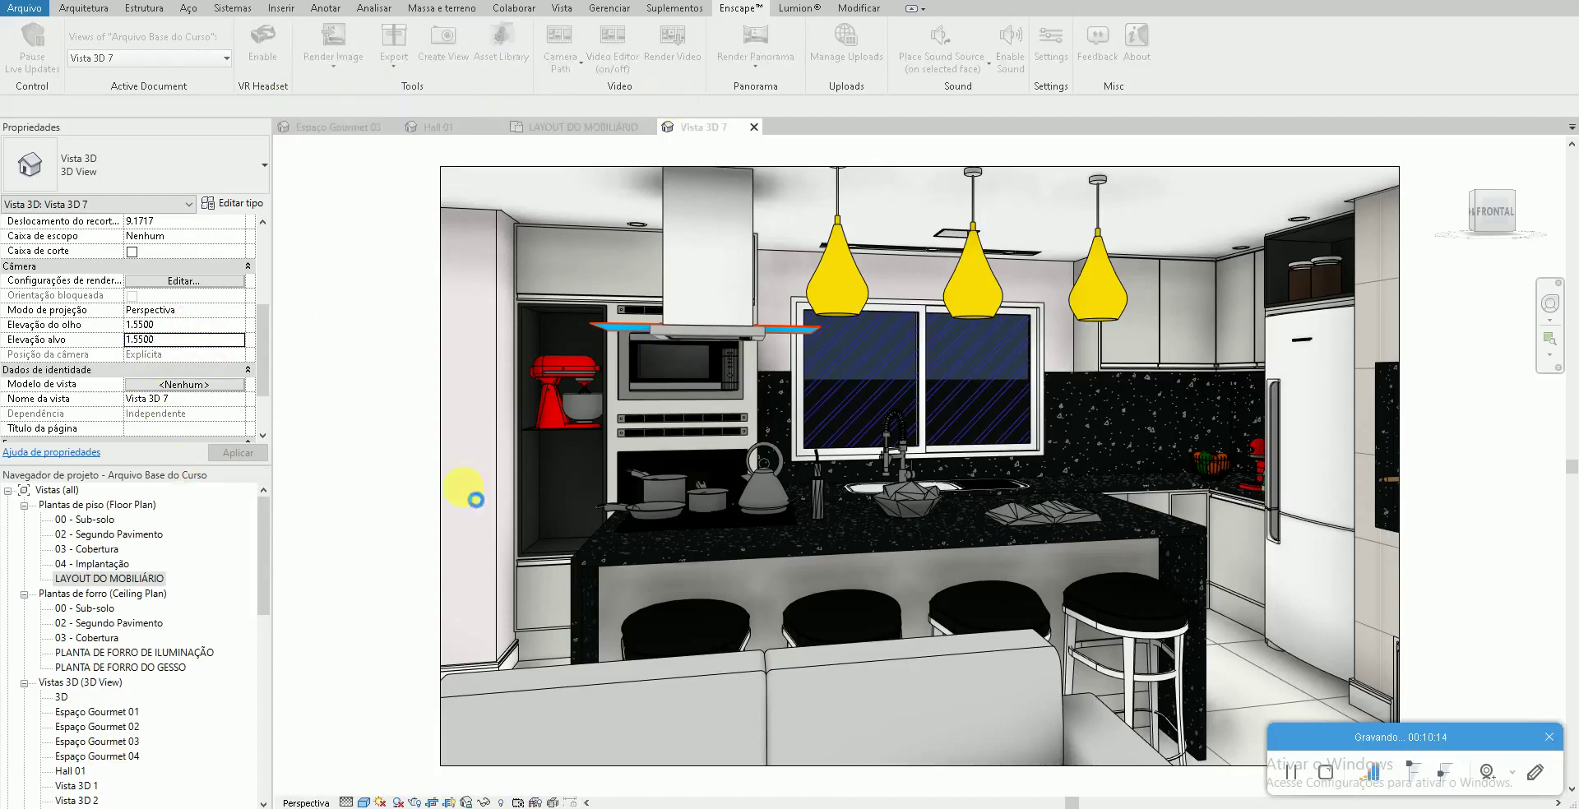
{"action": "left_click", "coordinate": [625, 394]}
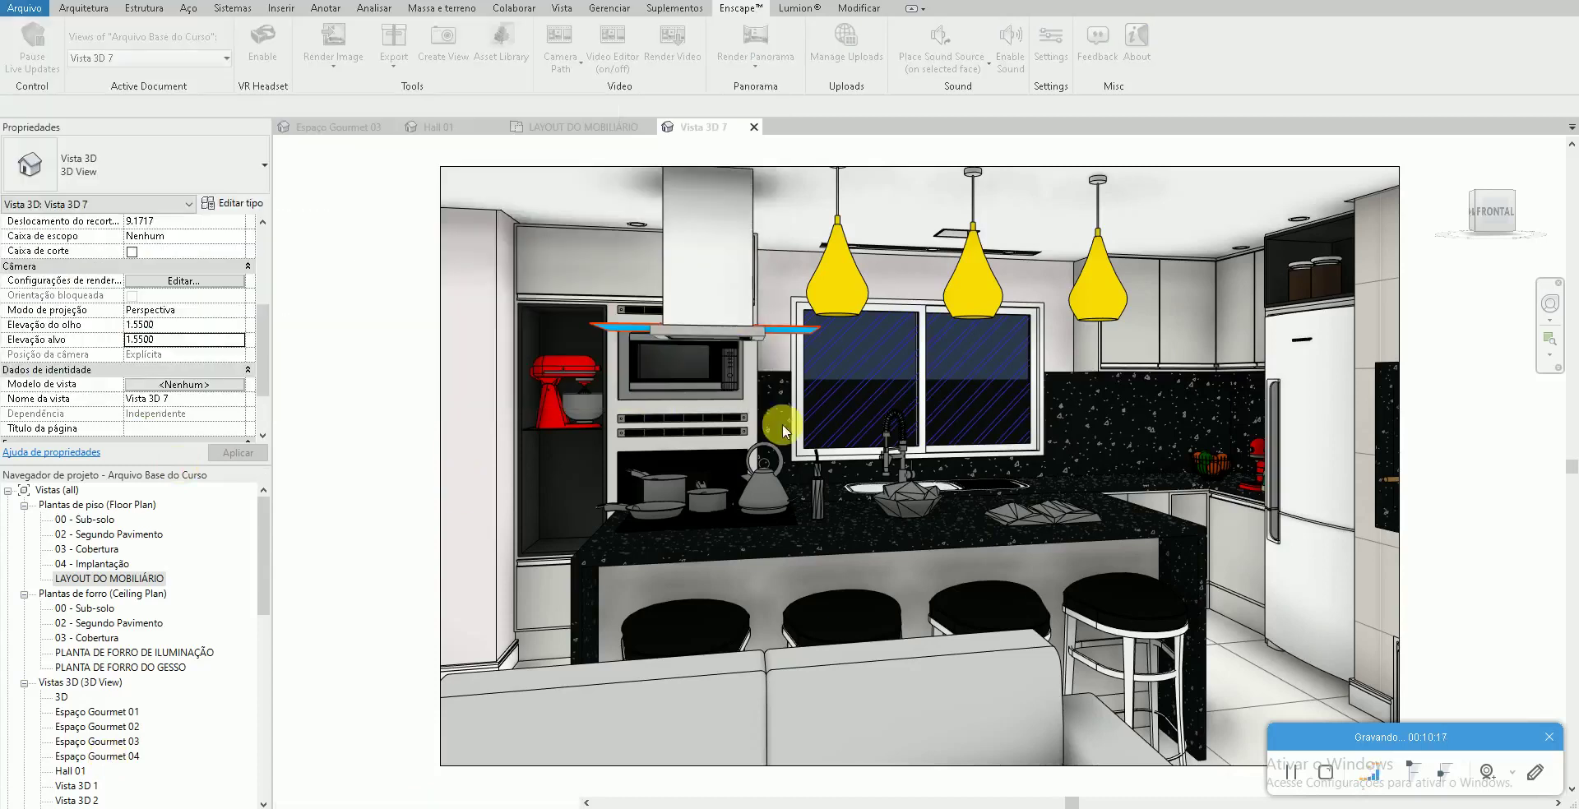
{"action": "left_click", "coordinate": [110, 795]}
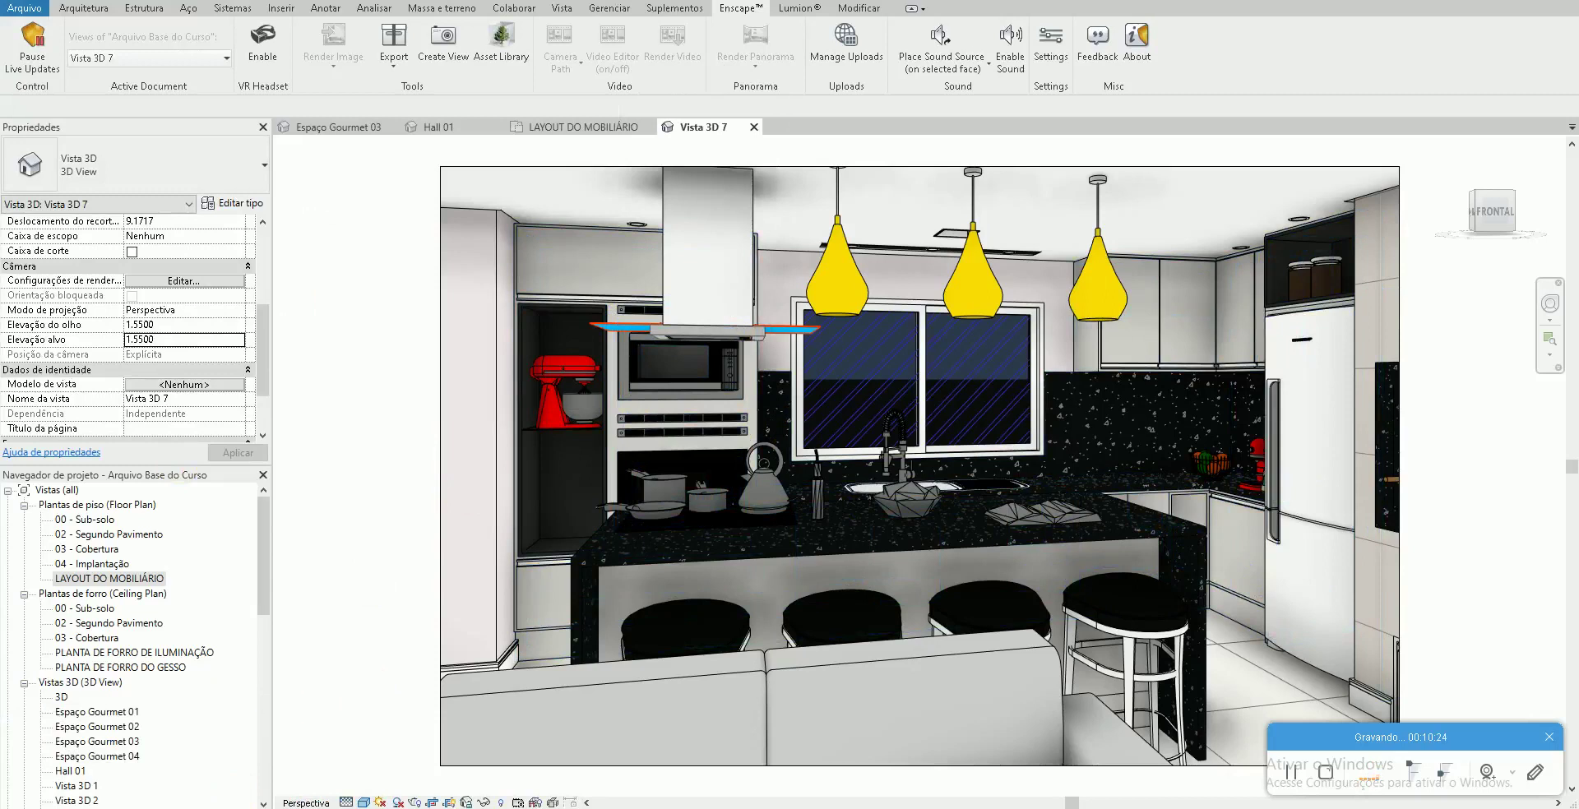
{"action": "left_click", "coordinate": [261, 788]}
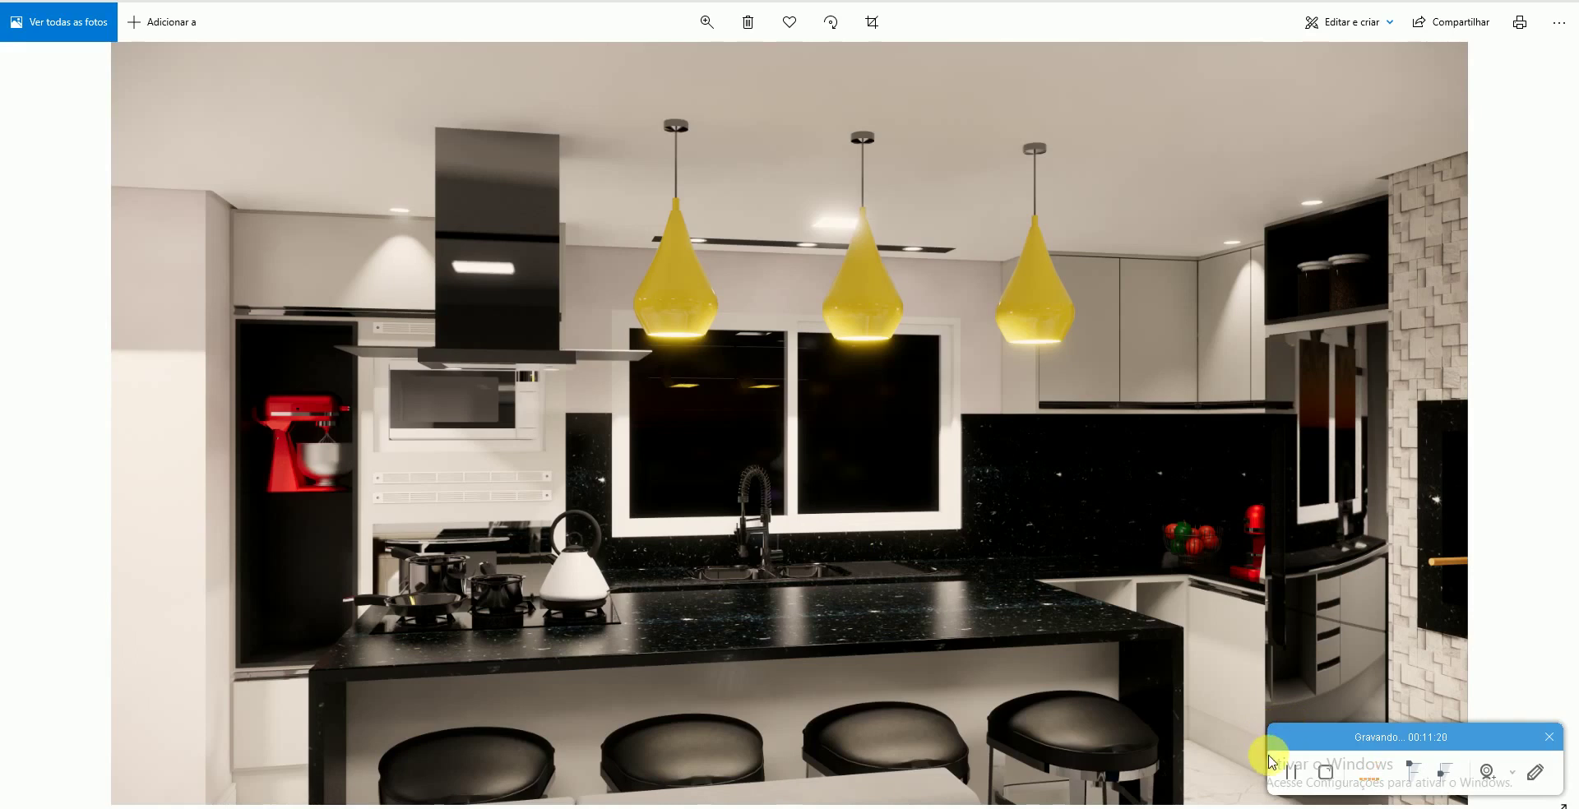
Step: Close Microsoft Photos to reveal the YouTube channel's Vídeos tab in Chrome
{"action": "left_click", "coordinate": [1297, 775]}
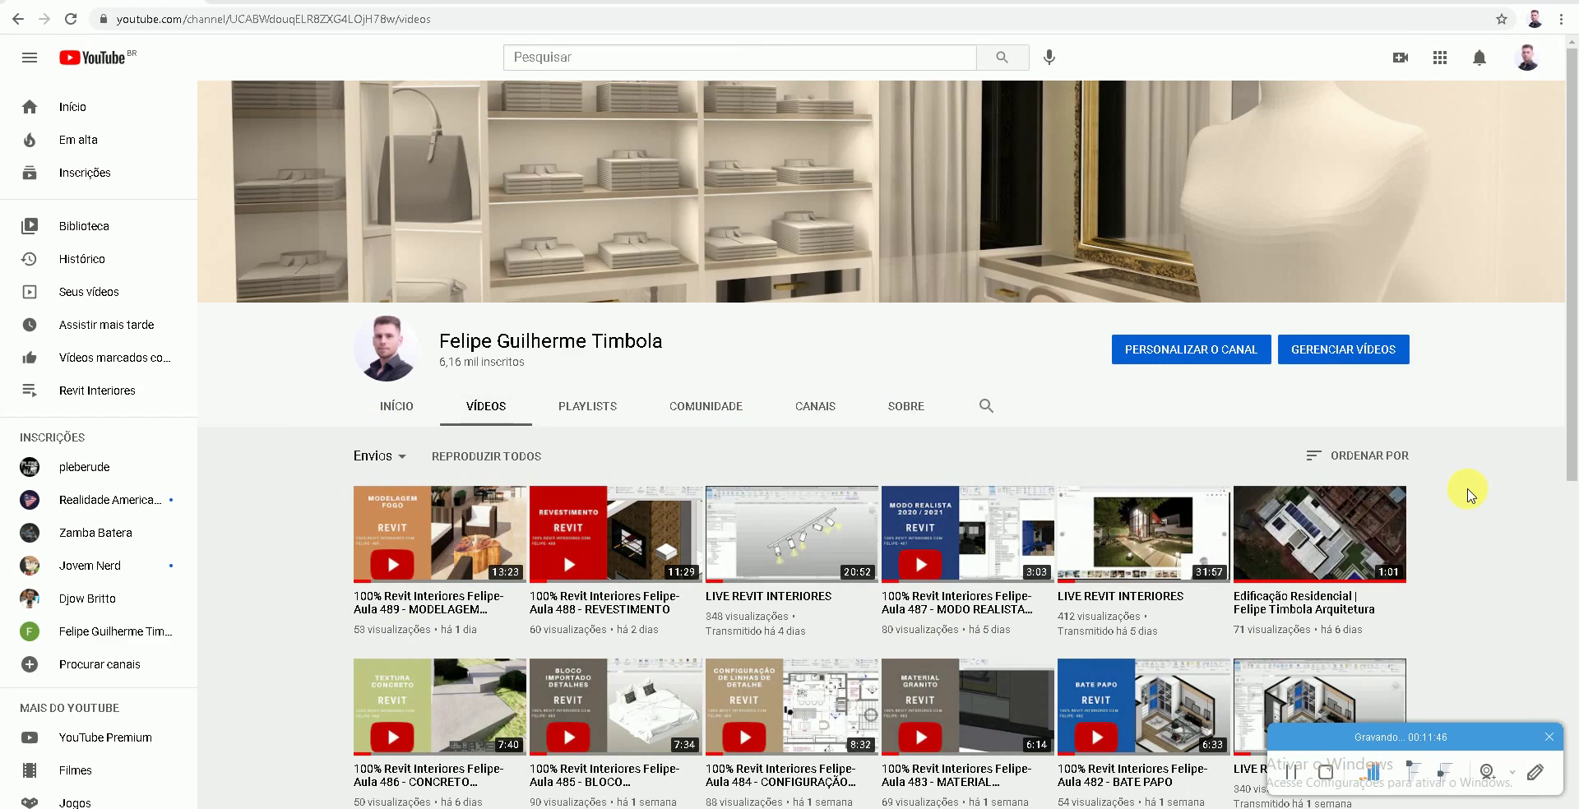
Step: Browse the Instagram profile and the Facebook business page tabs
{"action": "key", "text": "ctrl+Tab"}
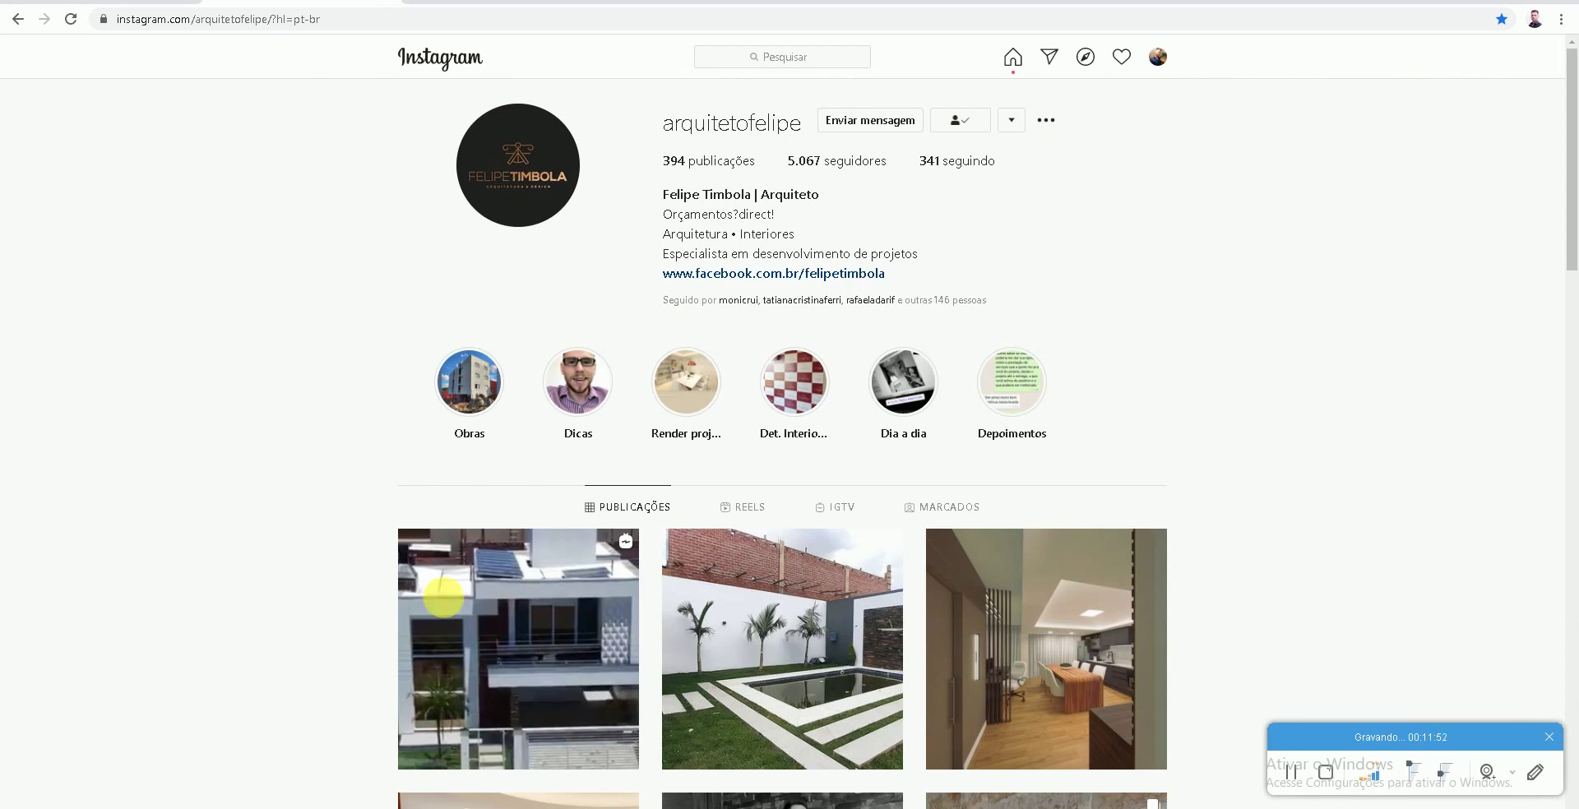
{"action": "scroll", "coordinate": [340, 619], "scroll_direction": "down", "scroll_amount": 1}
{"action": "scroll", "coordinate": [340, 621], "scroll_direction": "down", "scroll_amount": 1}
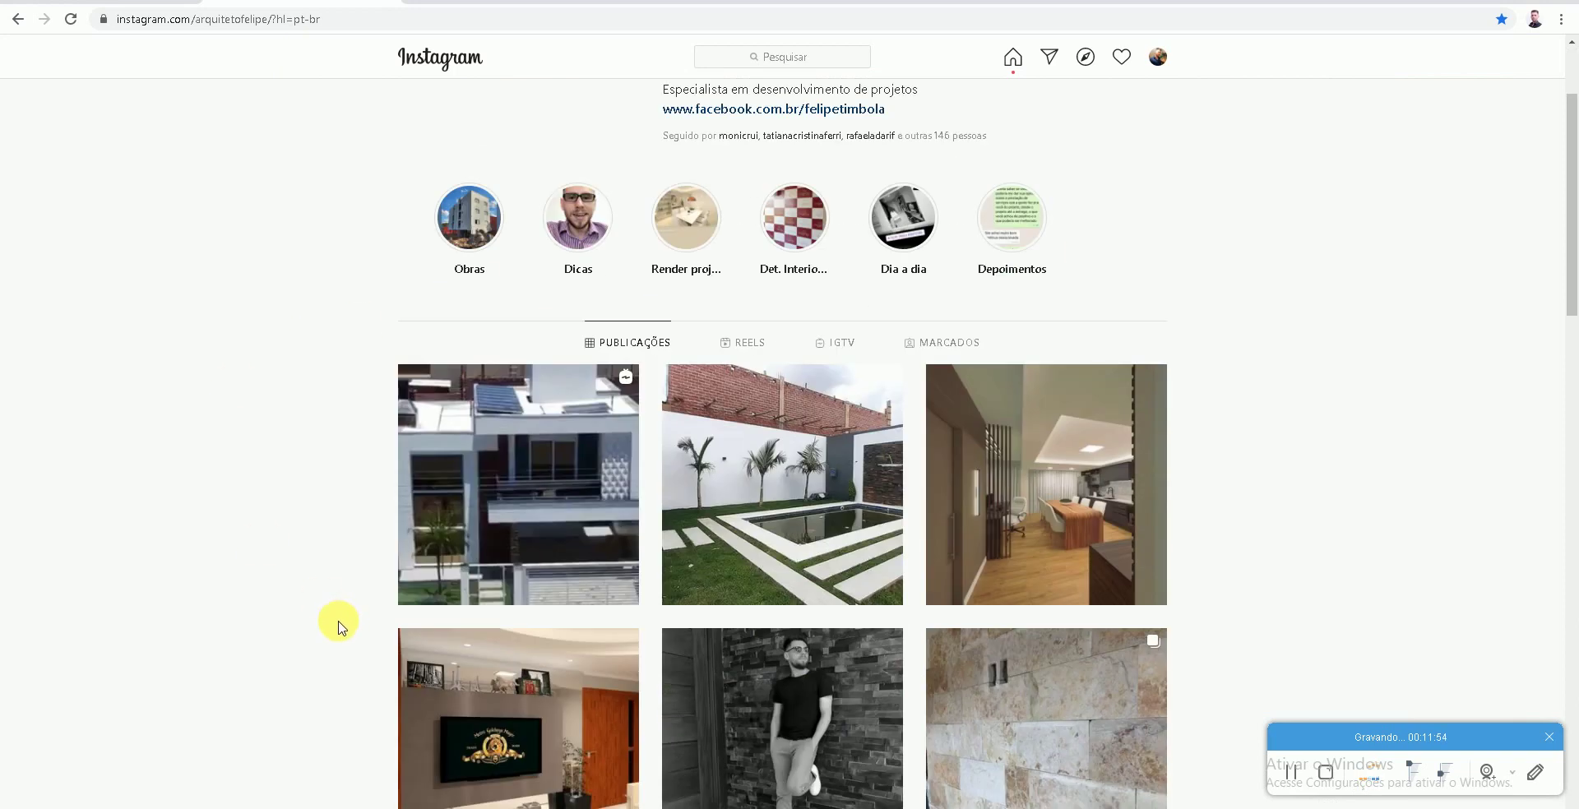
{"action": "left_click", "coordinate": [773, 108]}
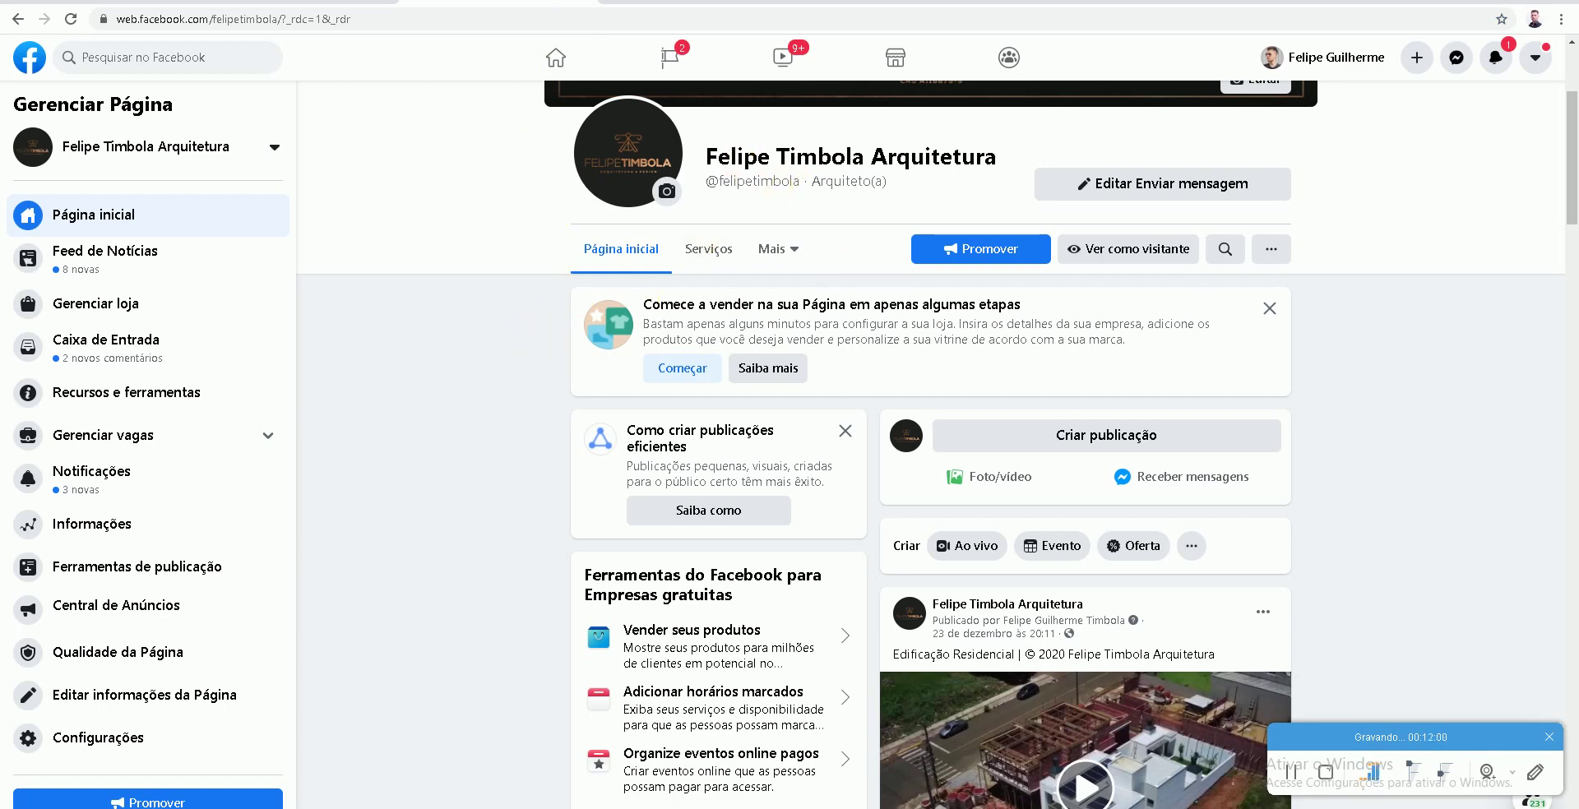
{"action": "key", "text": "alt+Left"}
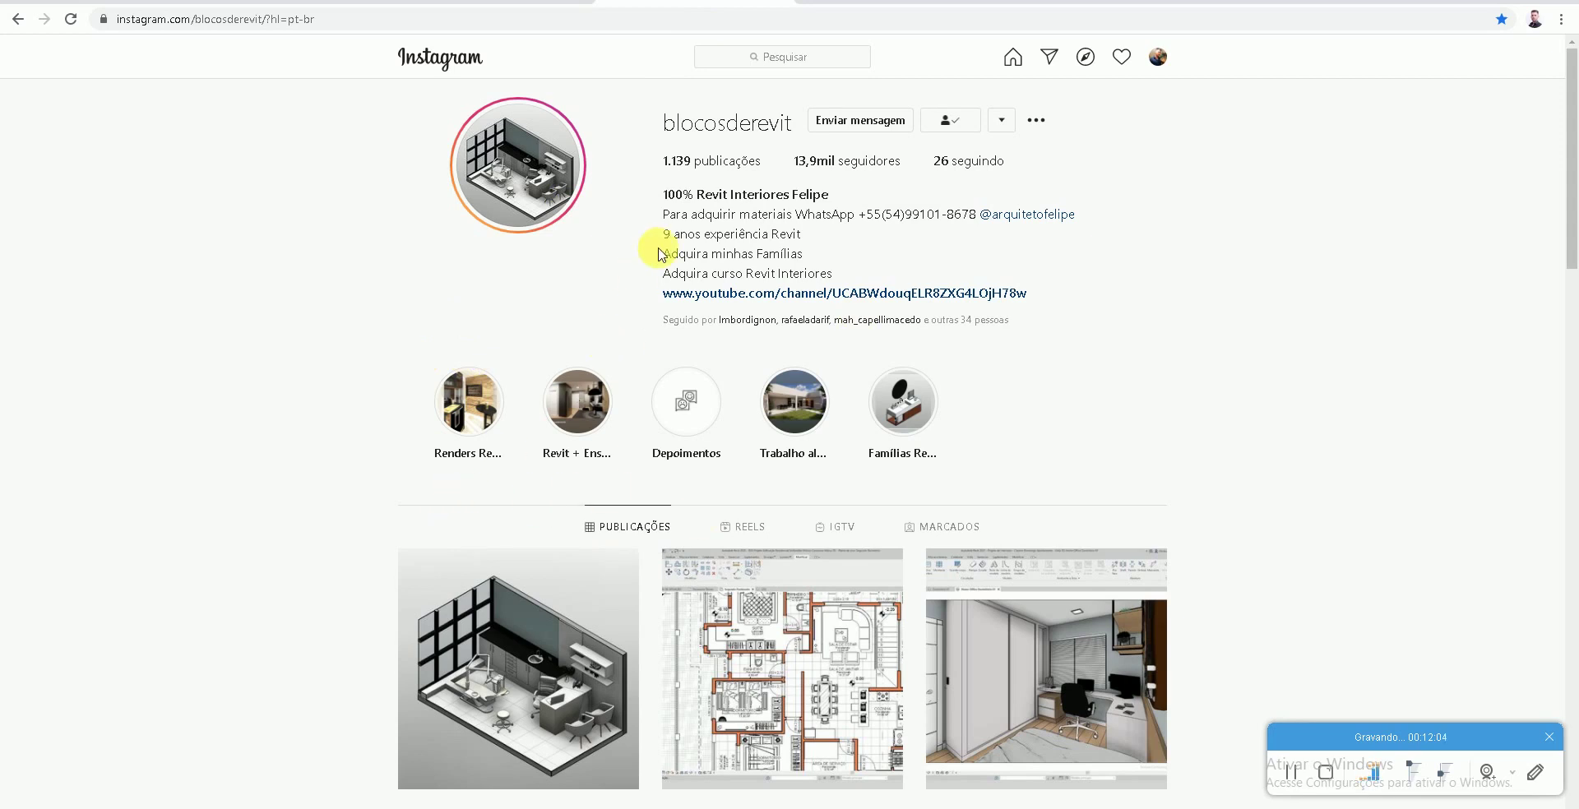
Step: View the Revit Interiores Brasil group, LinkedIn and Twitter tabs, then bring up the Blocos de Revit folder
{"action": "left_click", "coordinate": [846, 4]}
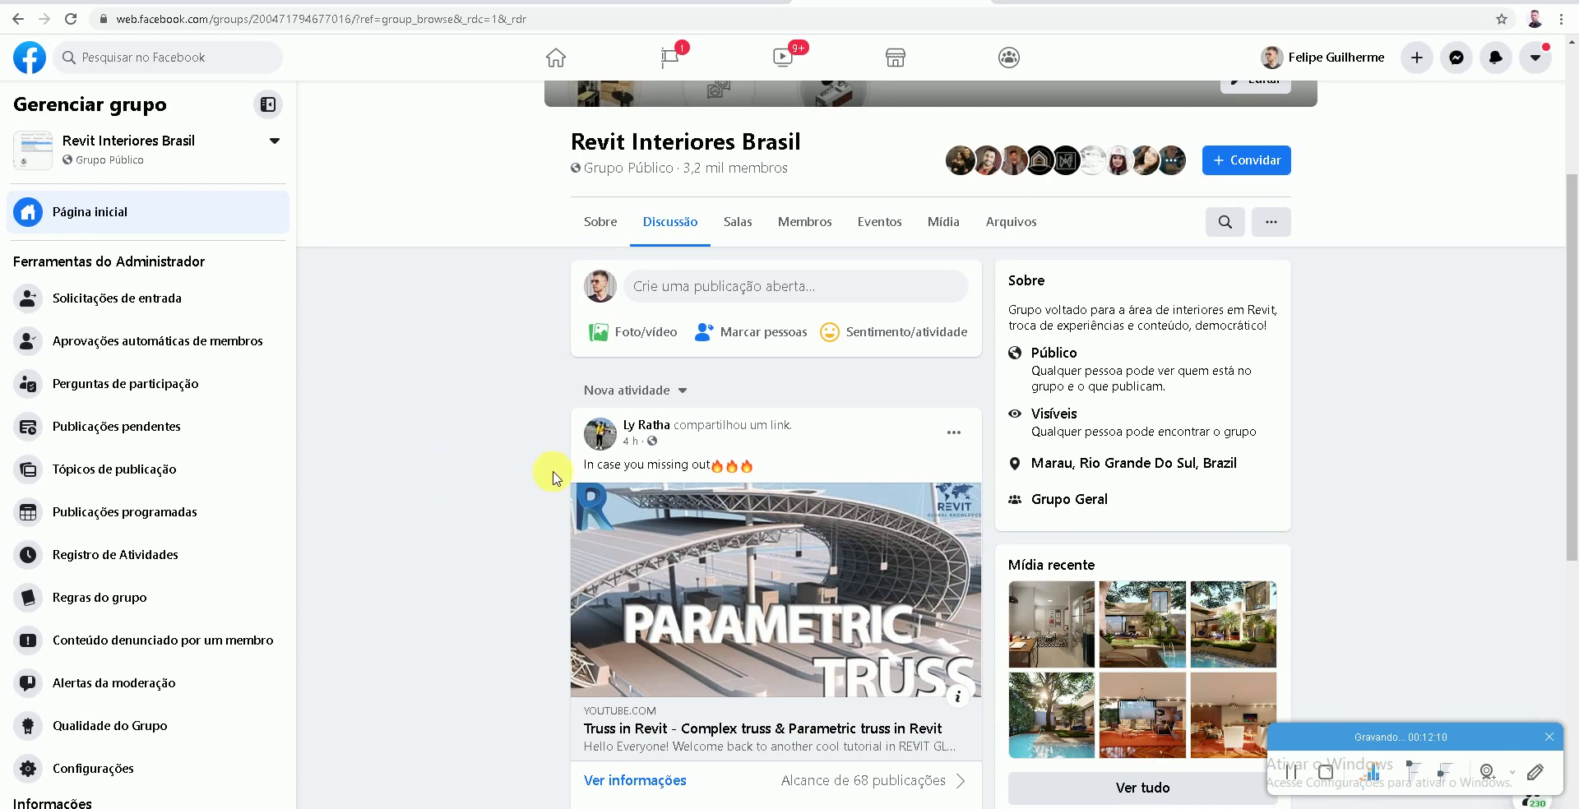
{"action": "scroll", "coordinate": [555, 479], "scroll_direction": "up", "scroll_amount": 2}
{"action": "key", "text": "ctrl+Tab"}
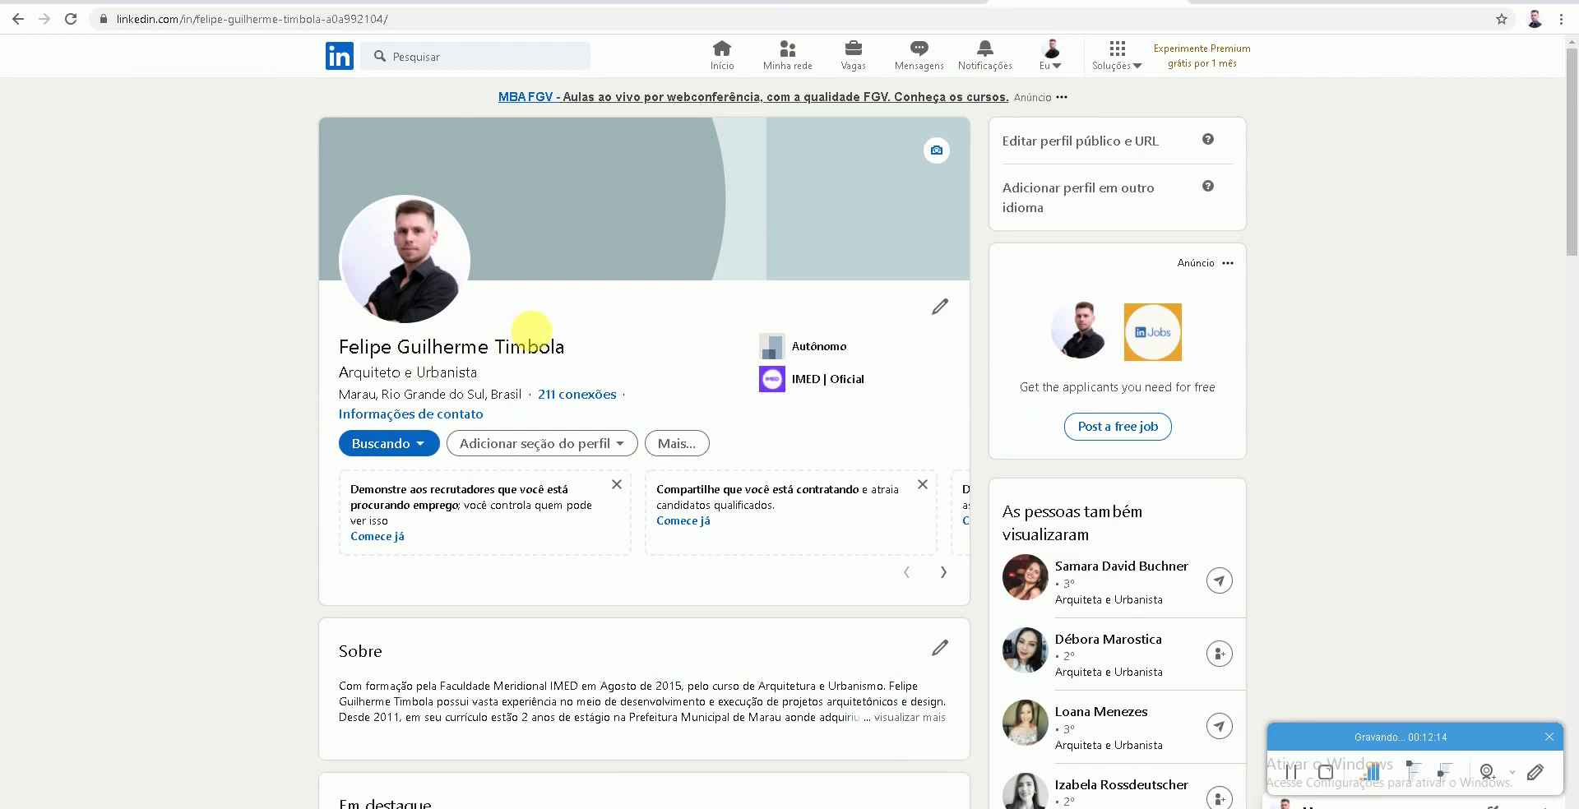
{"action": "key", "text": "ctrl+Tab"}
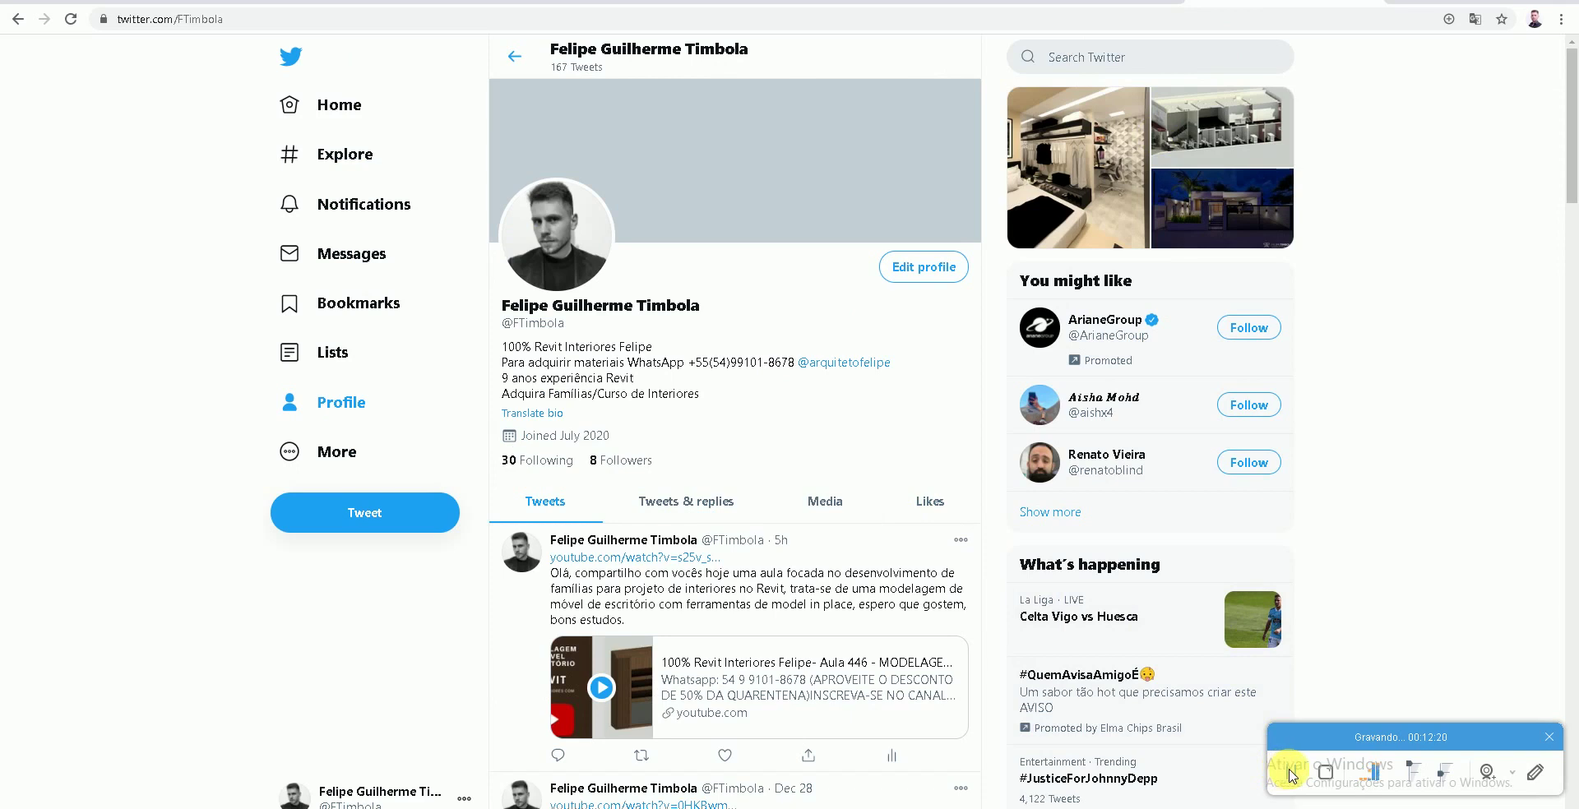
{"action": "key", "text": "alt+Tab"}
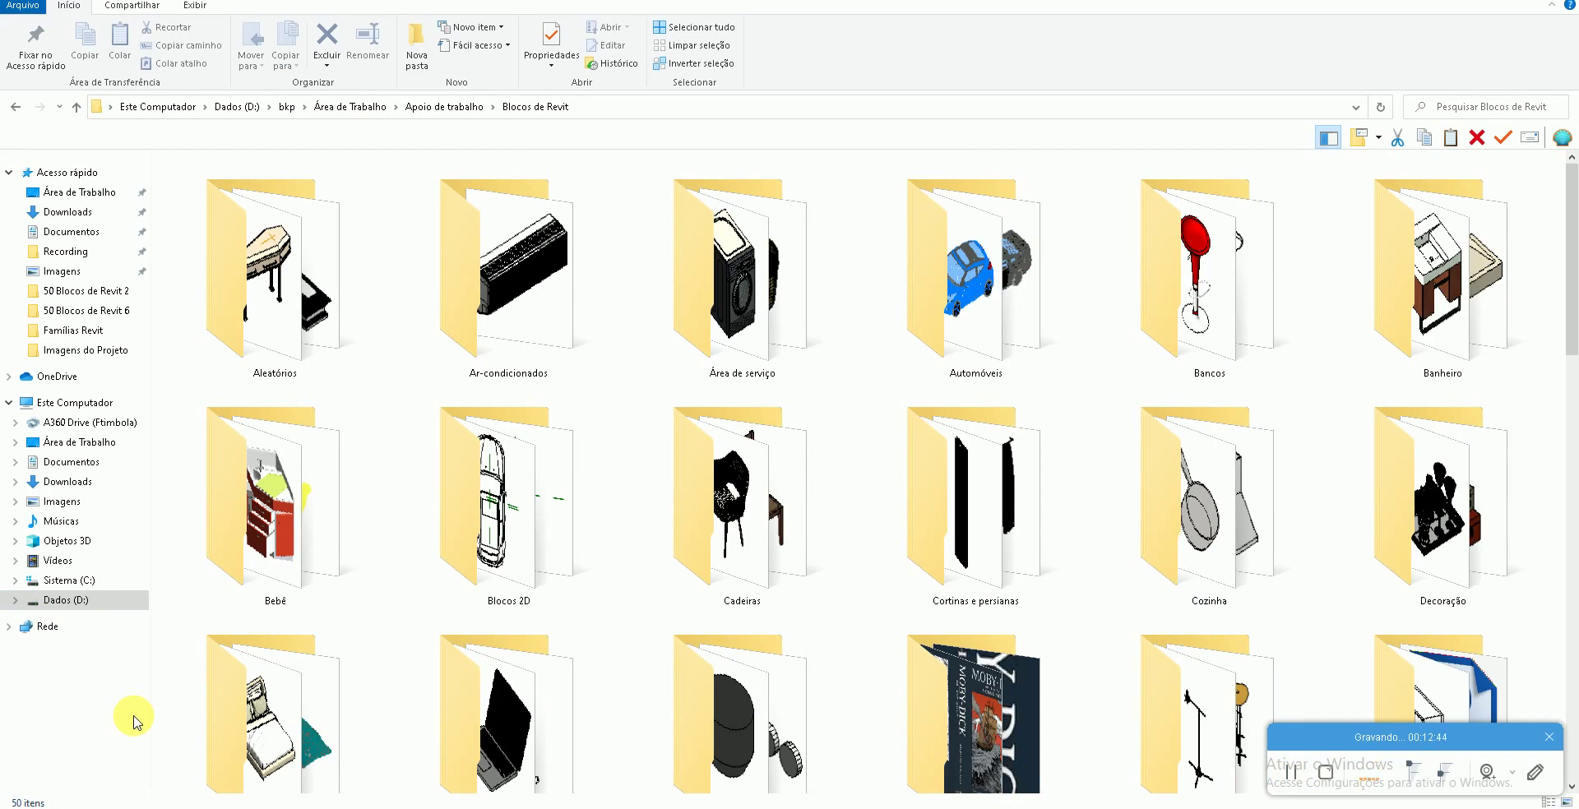
Step: Scroll through the Famílias Revit furniture families, then switch to the 50 Blocos de Revit folder
{"action": "left_click", "coordinate": [336, 793]}
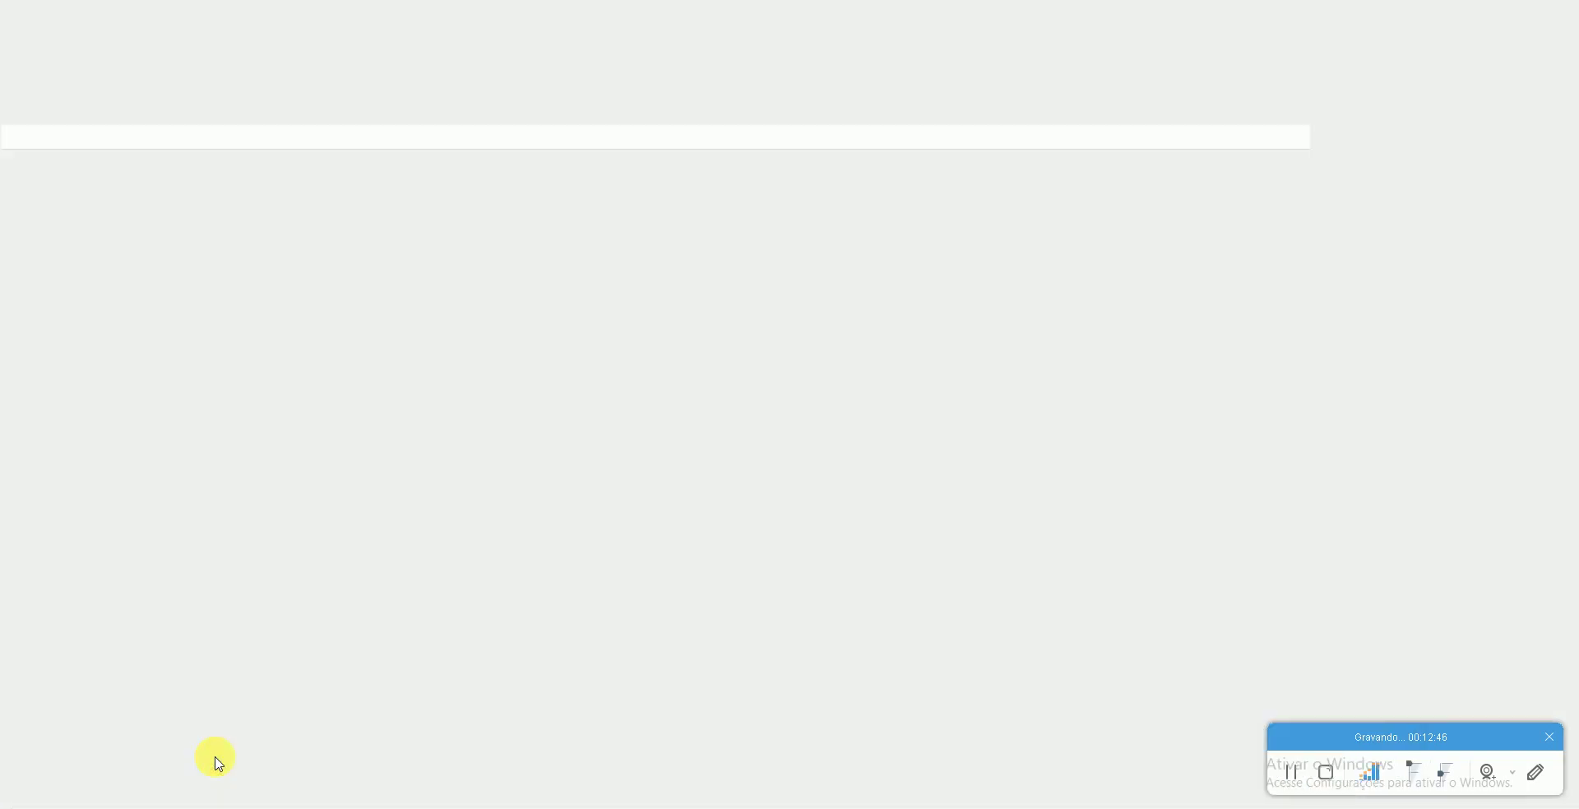
{"action": "scroll", "coordinate": [333, 675], "scroll_direction": "down", "scroll_amount": 1}
{"action": "scroll", "coordinate": [247, 695], "scroll_direction": "down", "scroll_amount": 2}
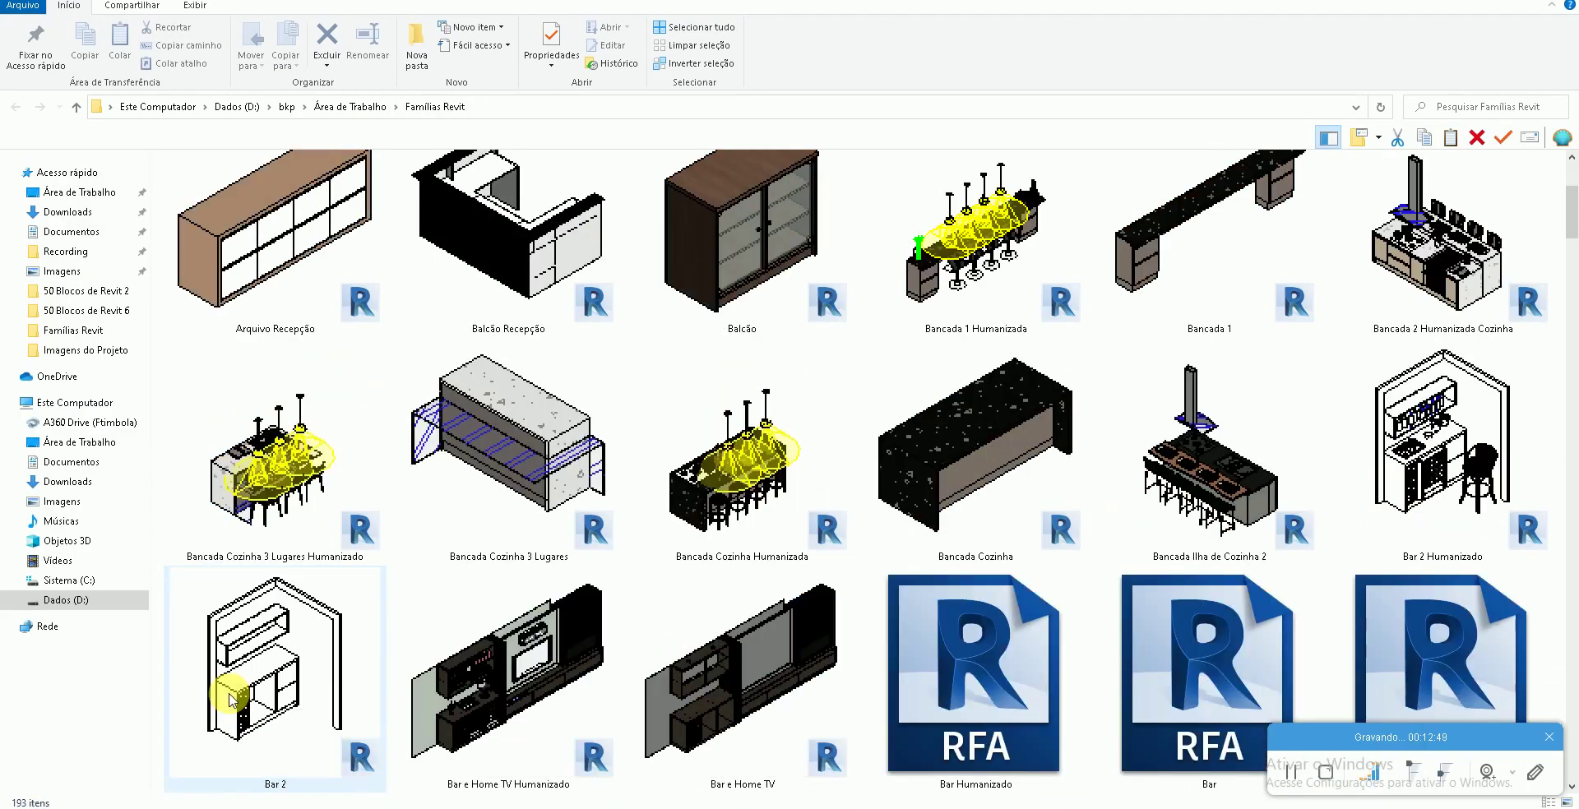
{"action": "scroll", "coordinate": [228, 701], "scroll_direction": "down", "scroll_amount": 1}
{"action": "scroll", "coordinate": [215, 702], "scroll_direction": "down", "scroll_amount": 1}
{"action": "scroll", "coordinate": [213, 700], "scroll_direction": "down", "scroll_amount": 1}
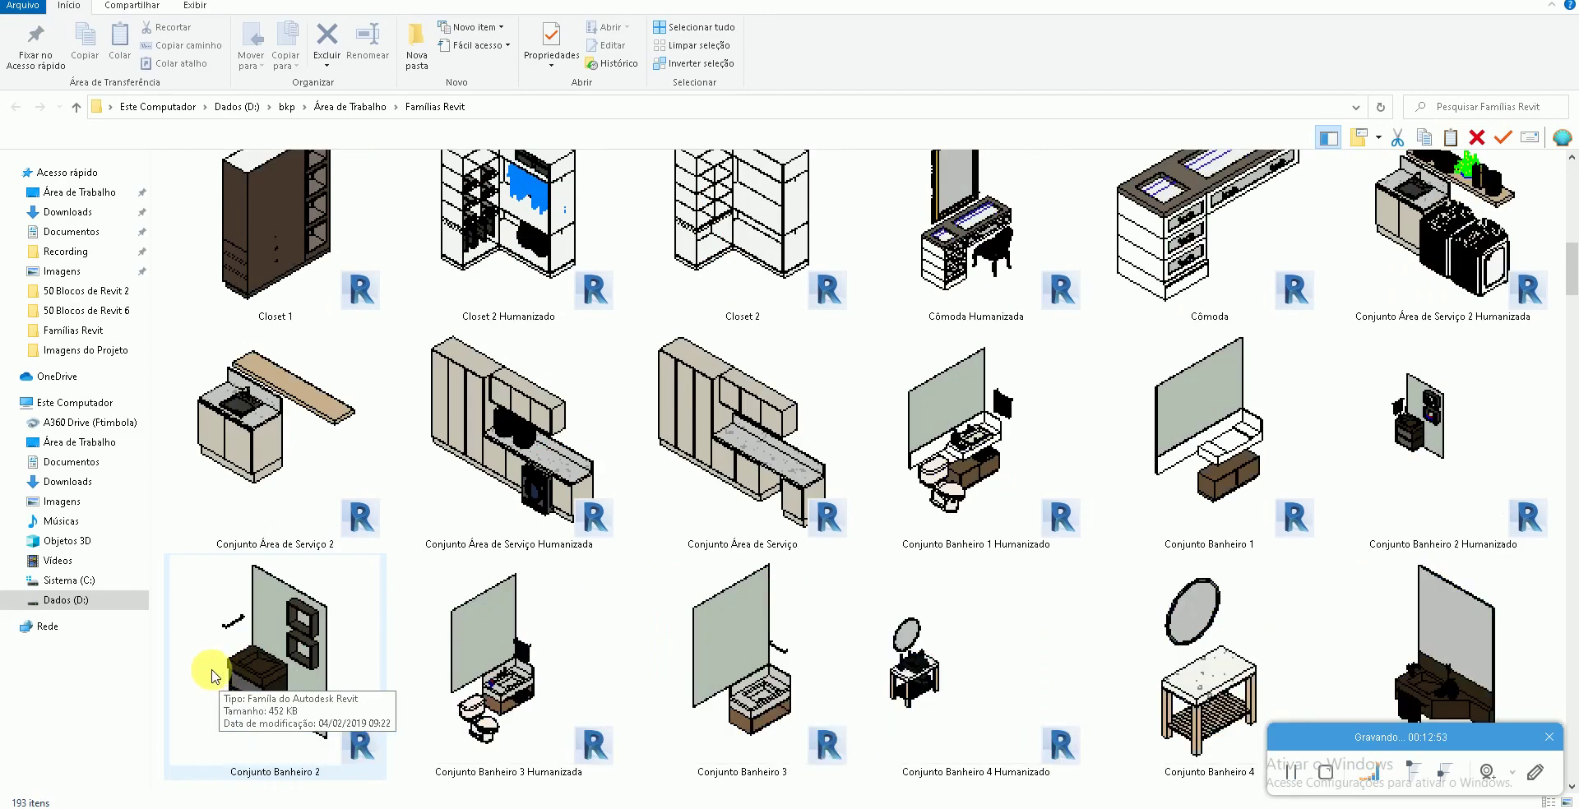
{"action": "scroll", "coordinate": [212, 679], "scroll_direction": "down", "scroll_amount": 1}
{"action": "scroll", "coordinate": [212, 676], "scroll_direction": "down", "scroll_amount": 1}
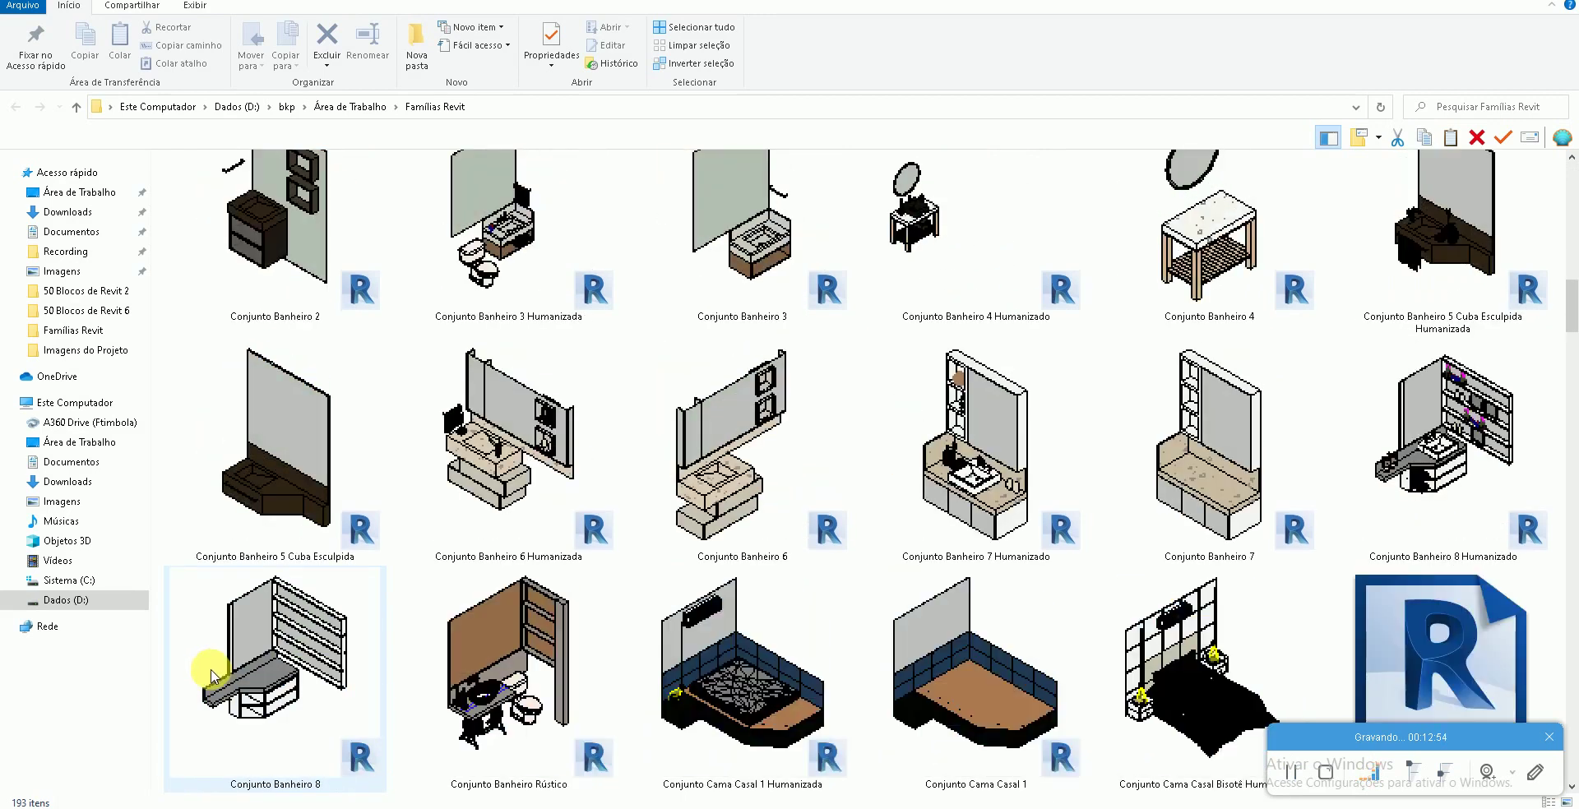
{"action": "scroll", "coordinate": [212, 676], "scroll_direction": "down", "scroll_amount": 1}
{"action": "scroll", "coordinate": [220, 681], "scroll_direction": "down", "scroll_amount": 1}
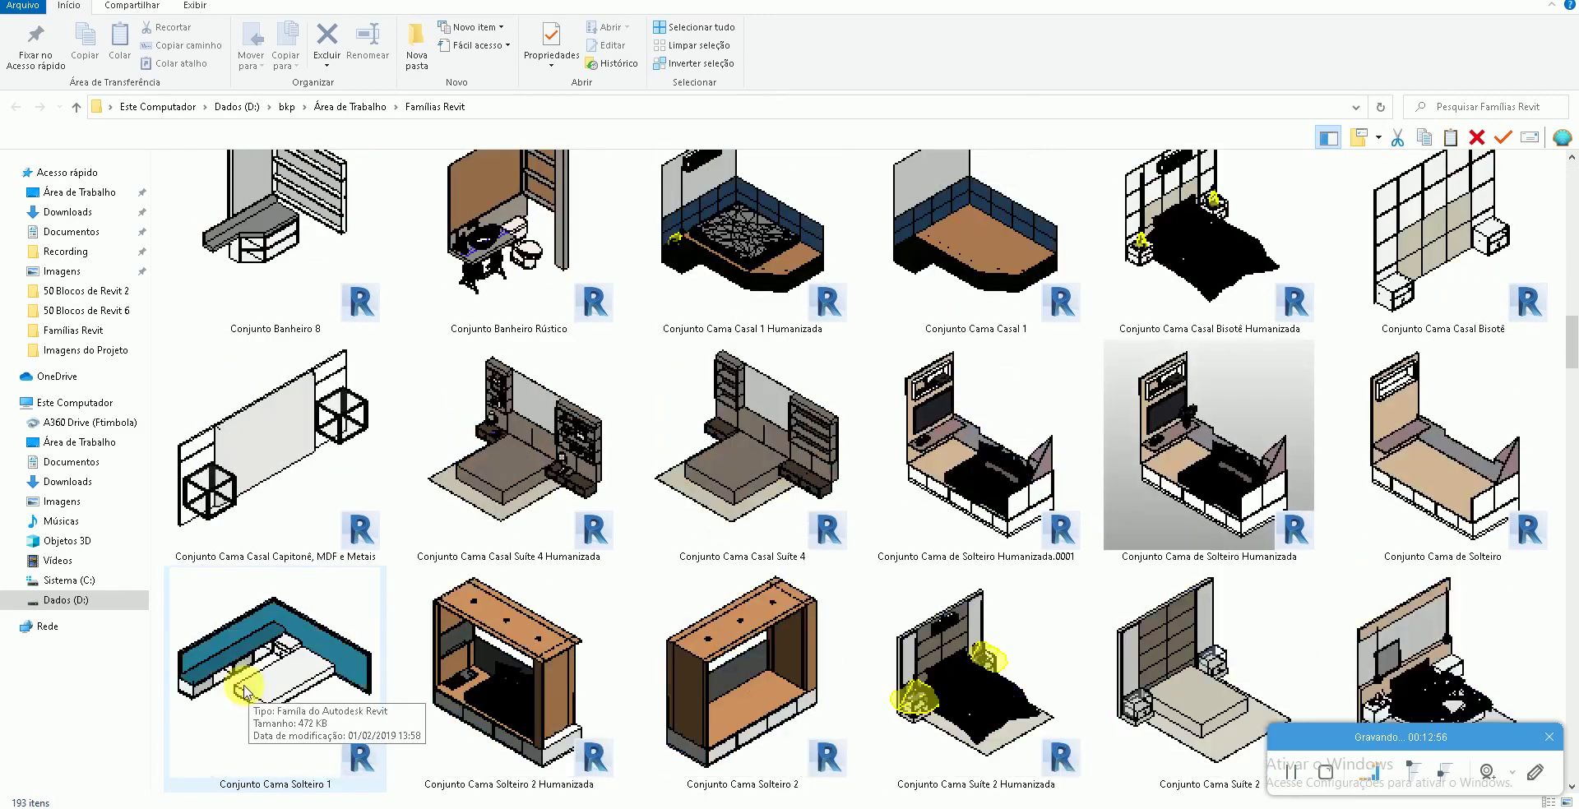
{"action": "scroll", "coordinate": [234, 687], "scroll_direction": "down", "scroll_amount": 1}
{"action": "scroll", "coordinate": [245, 692], "scroll_direction": "down", "scroll_amount": 1}
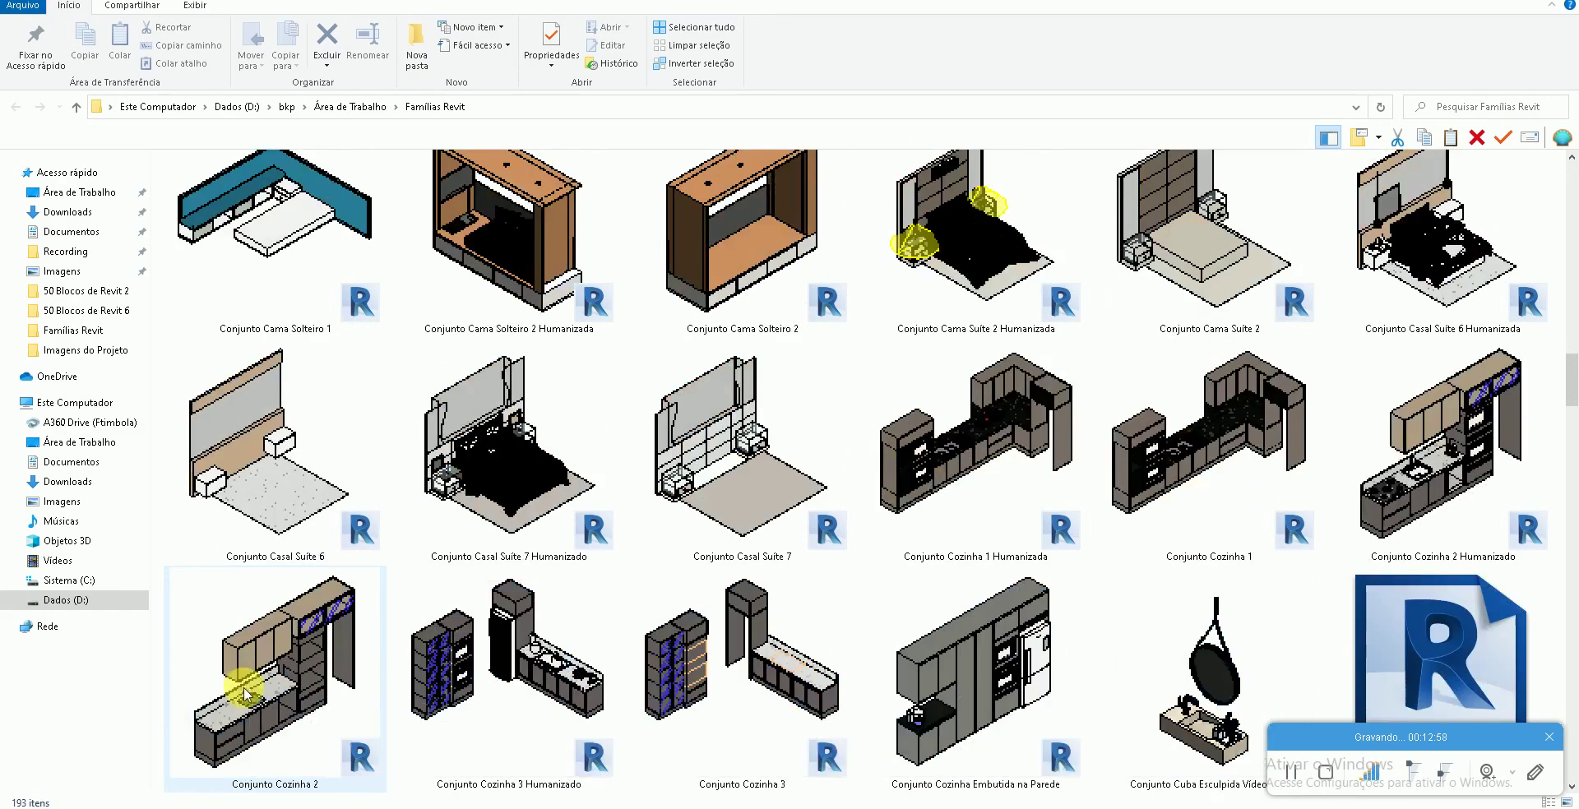
{"action": "scroll", "coordinate": [248, 694], "scroll_direction": "down", "scroll_amount": 1}
{"action": "scroll", "coordinate": [249, 691], "scroll_direction": "down", "scroll_amount": 2}
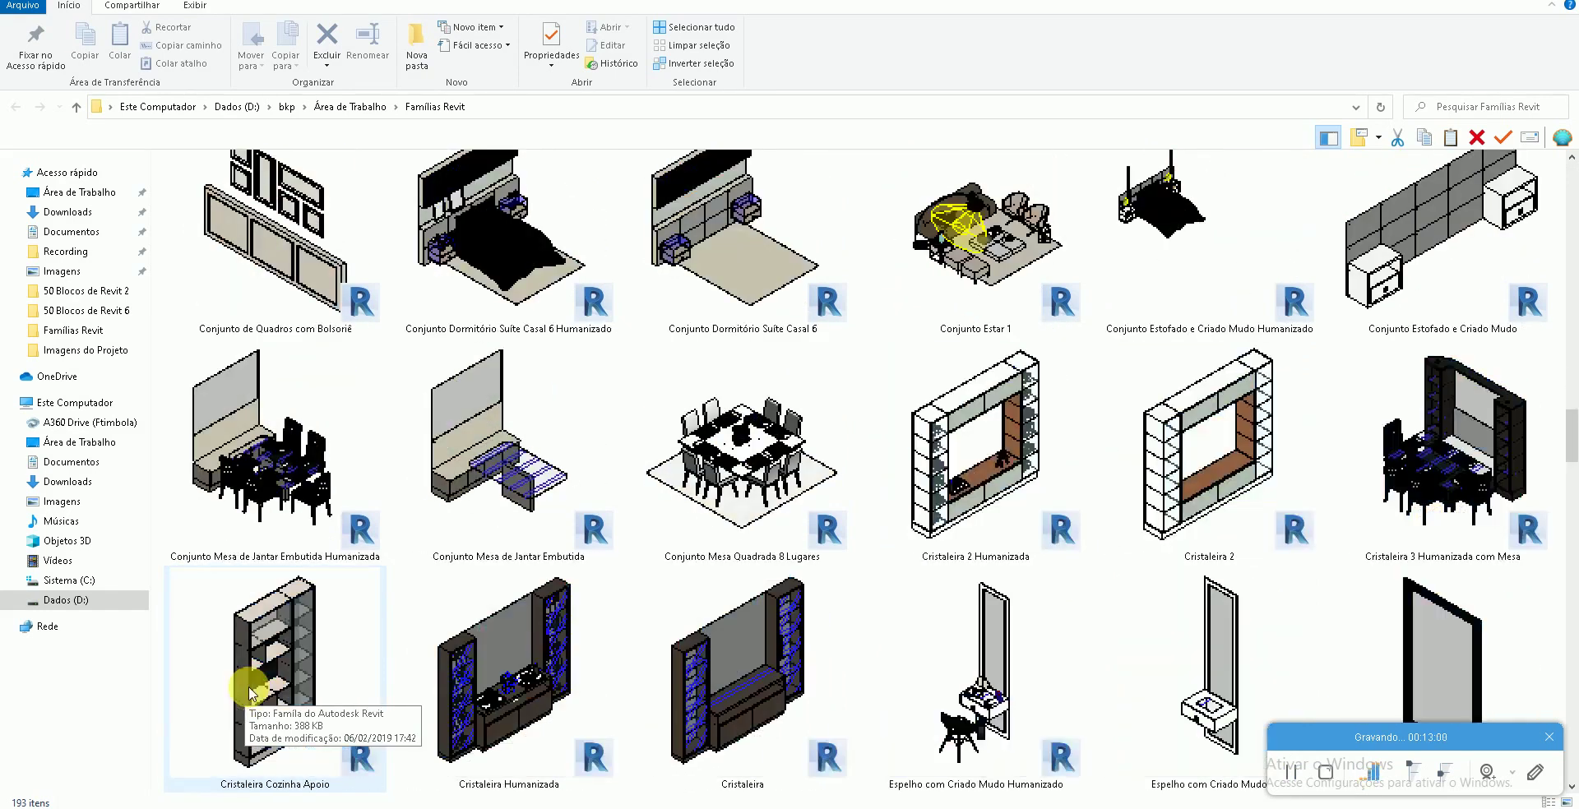
{"action": "scroll", "coordinate": [247, 687], "scroll_direction": "down", "scroll_amount": 1}
{"action": "scroll", "coordinate": [245, 688], "scroll_direction": "down", "scroll_amount": 1}
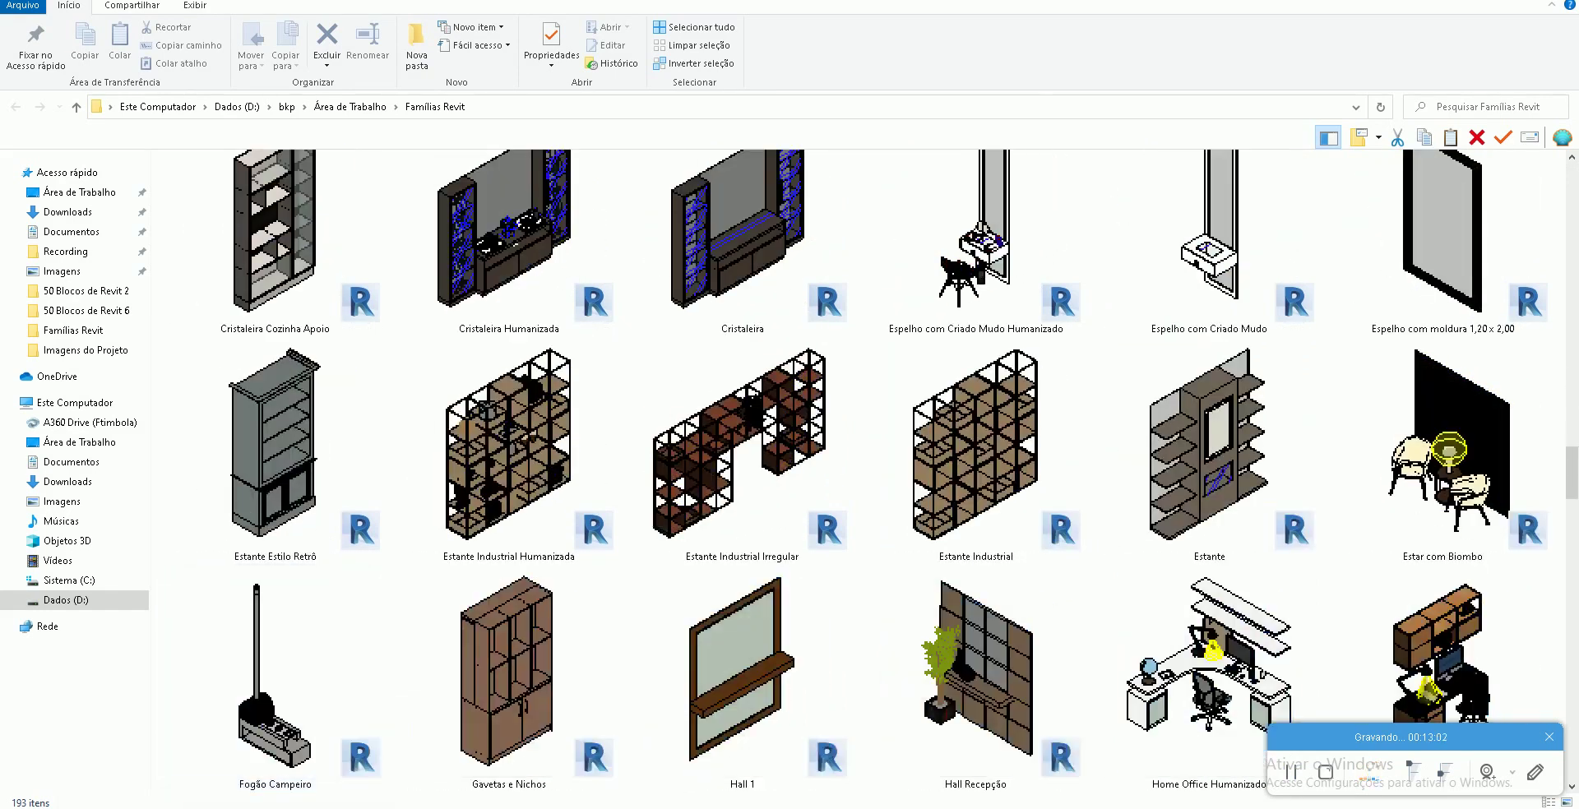
{"action": "left_click", "coordinate": [419, 783]}
{"action": "scroll", "coordinate": [416, 716], "scroll_direction": "down", "scroll_amount": 1}
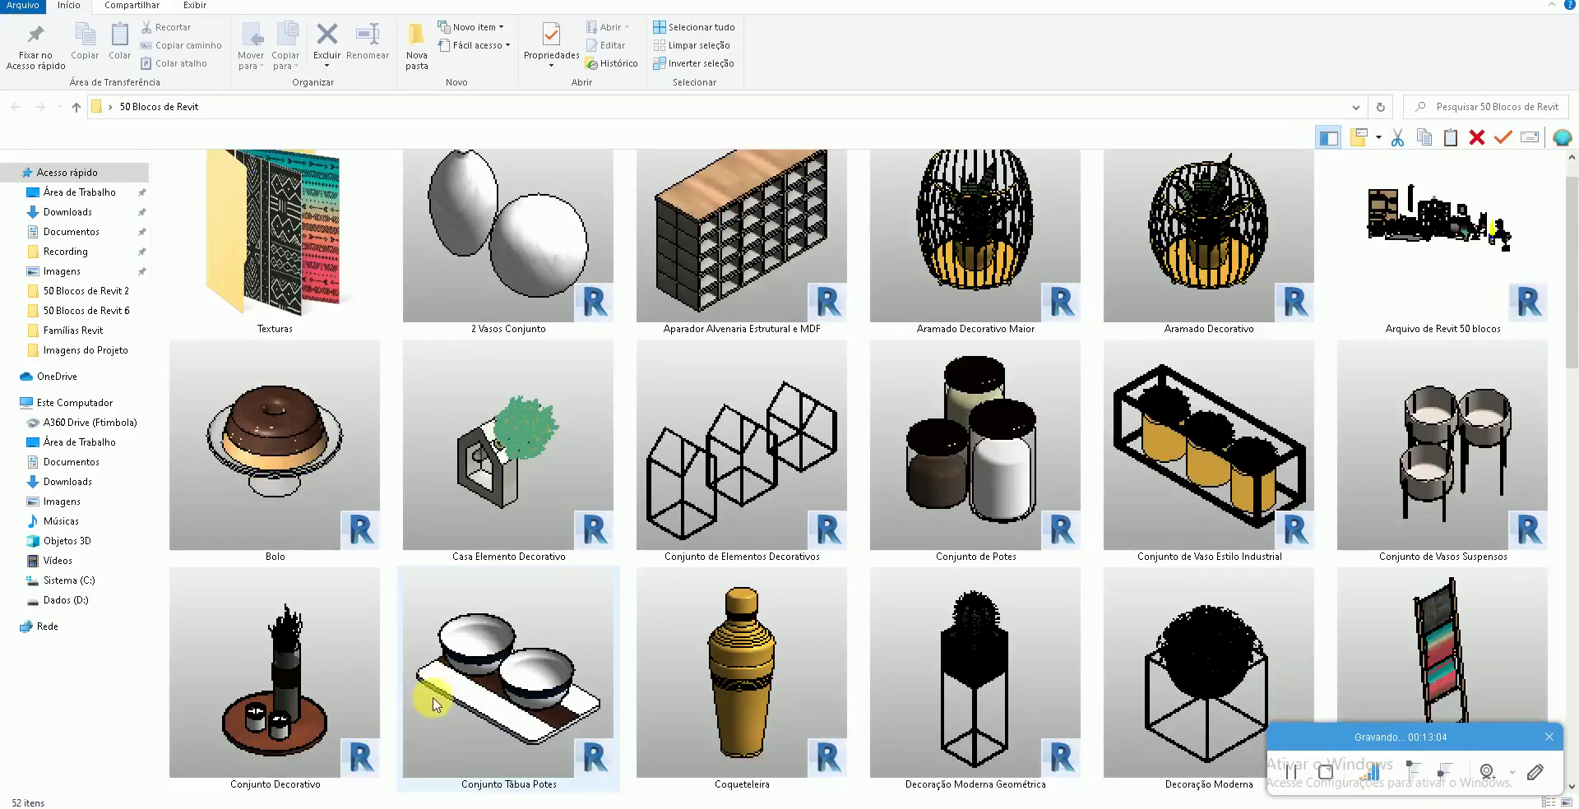
Step: Scroll through the 50 Blocos de Revit folder and then the 50 Blocos de Revit 2 folder
{"action": "scroll", "coordinate": [439, 703], "scroll_direction": "down", "scroll_amount": 1}
{"action": "scroll", "coordinate": [440, 704], "scroll_direction": "down", "scroll_amount": 1}
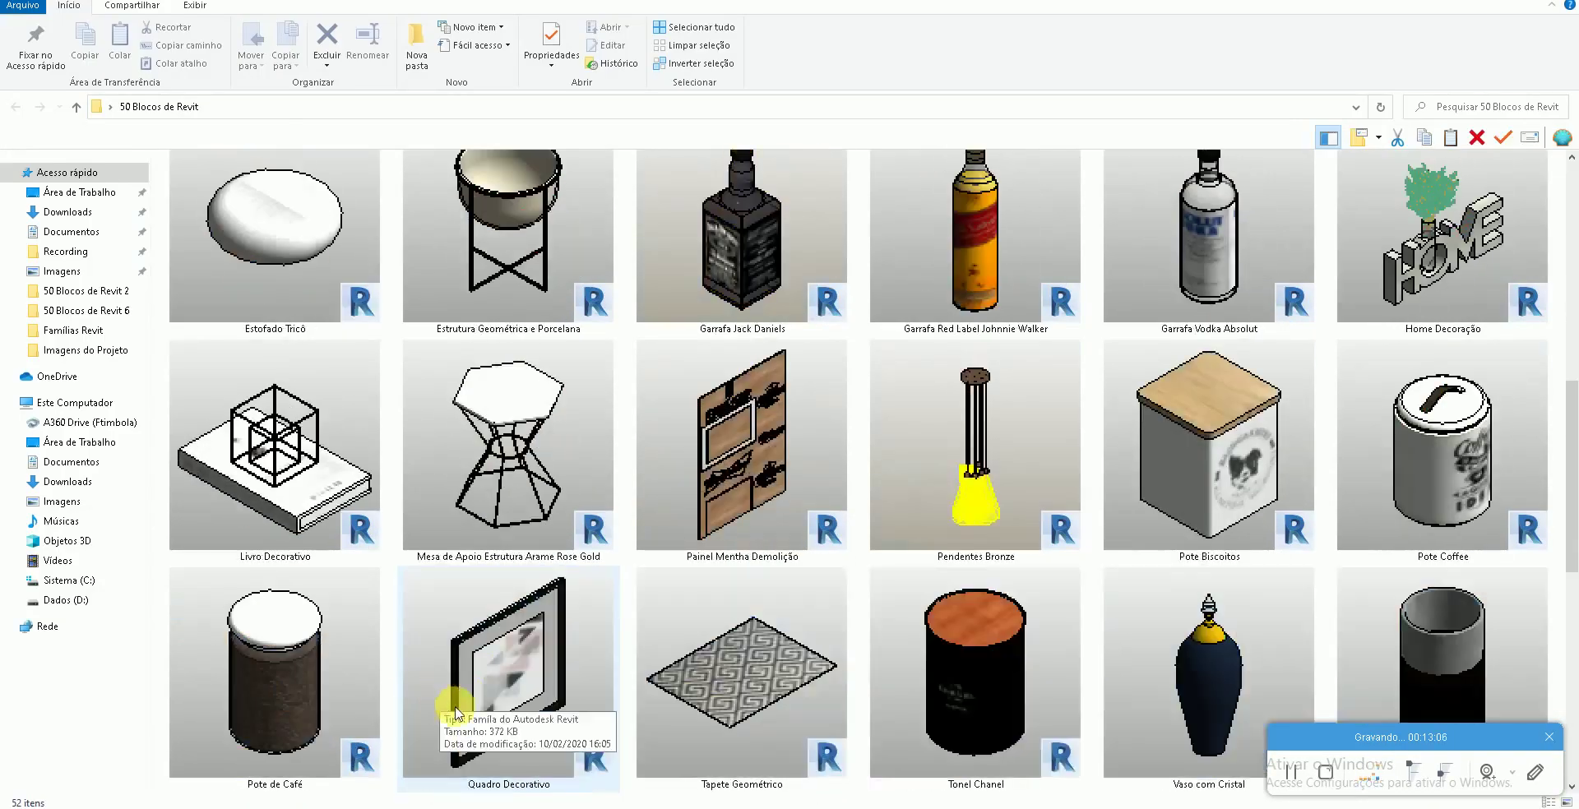
{"action": "scroll", "coordinate": [444, 707], "scroll_direction": "down", "scroll_amount": 1}
{"action": "scroll", "coordinate": [452, 710], "scroll_direction": "down", "scroll_amount": 1}
{"action": "scroll", "coordinate": [451, 703], "scroll_direction": "down", "scroll_amount": 1}
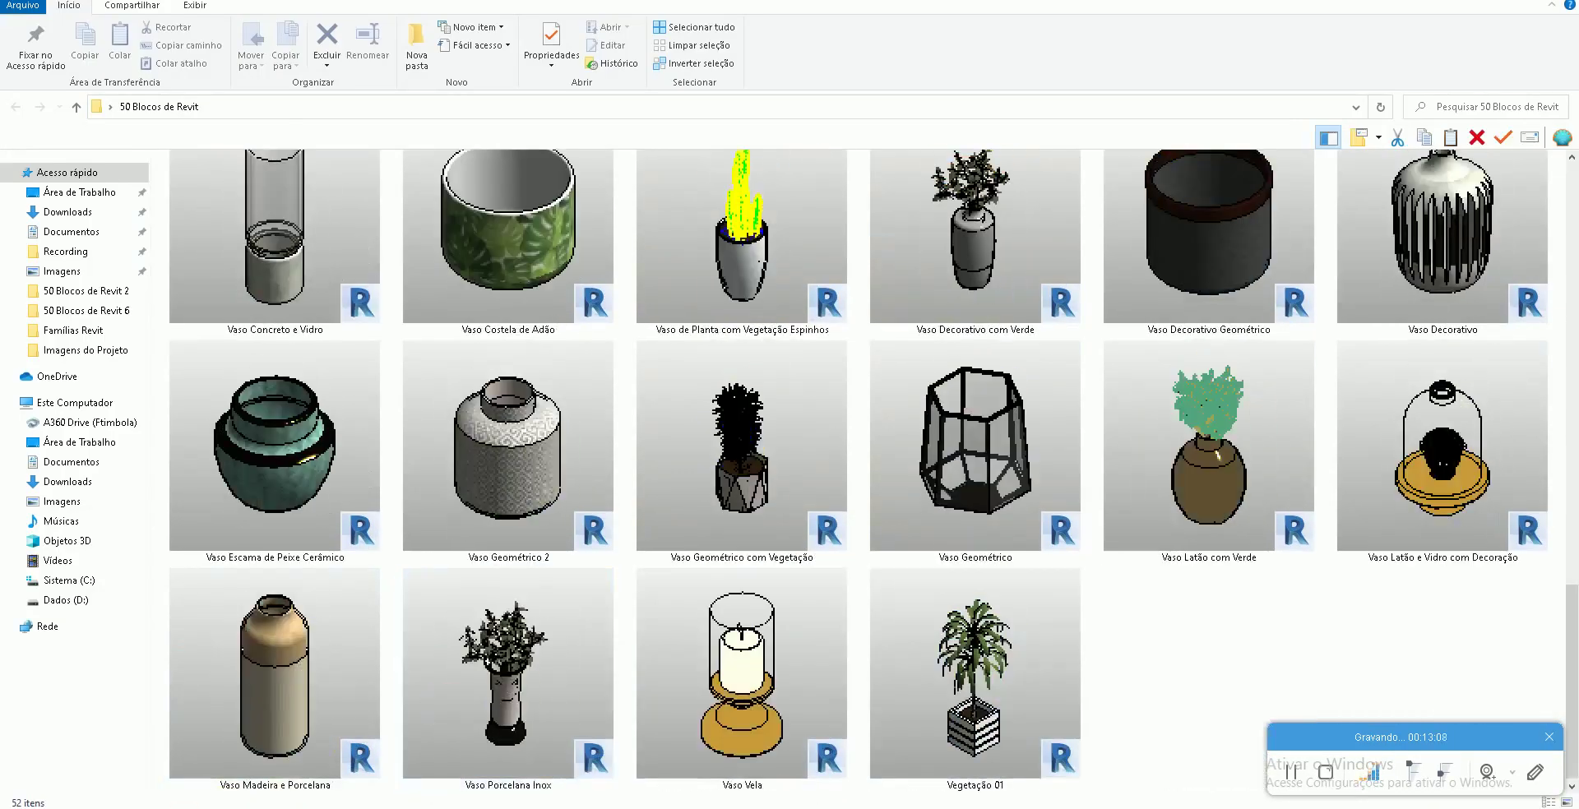
{"action": "left_click", "coordinate": [670, 786]}
{"action": "scroll", "coordinate": [621, 628], "scroll_direction": "down", "scroll_amount": 1}
{"action": "scroll", "coordinate": [623, 629], "scroll_direction": "down", "scroll_amount": 2}
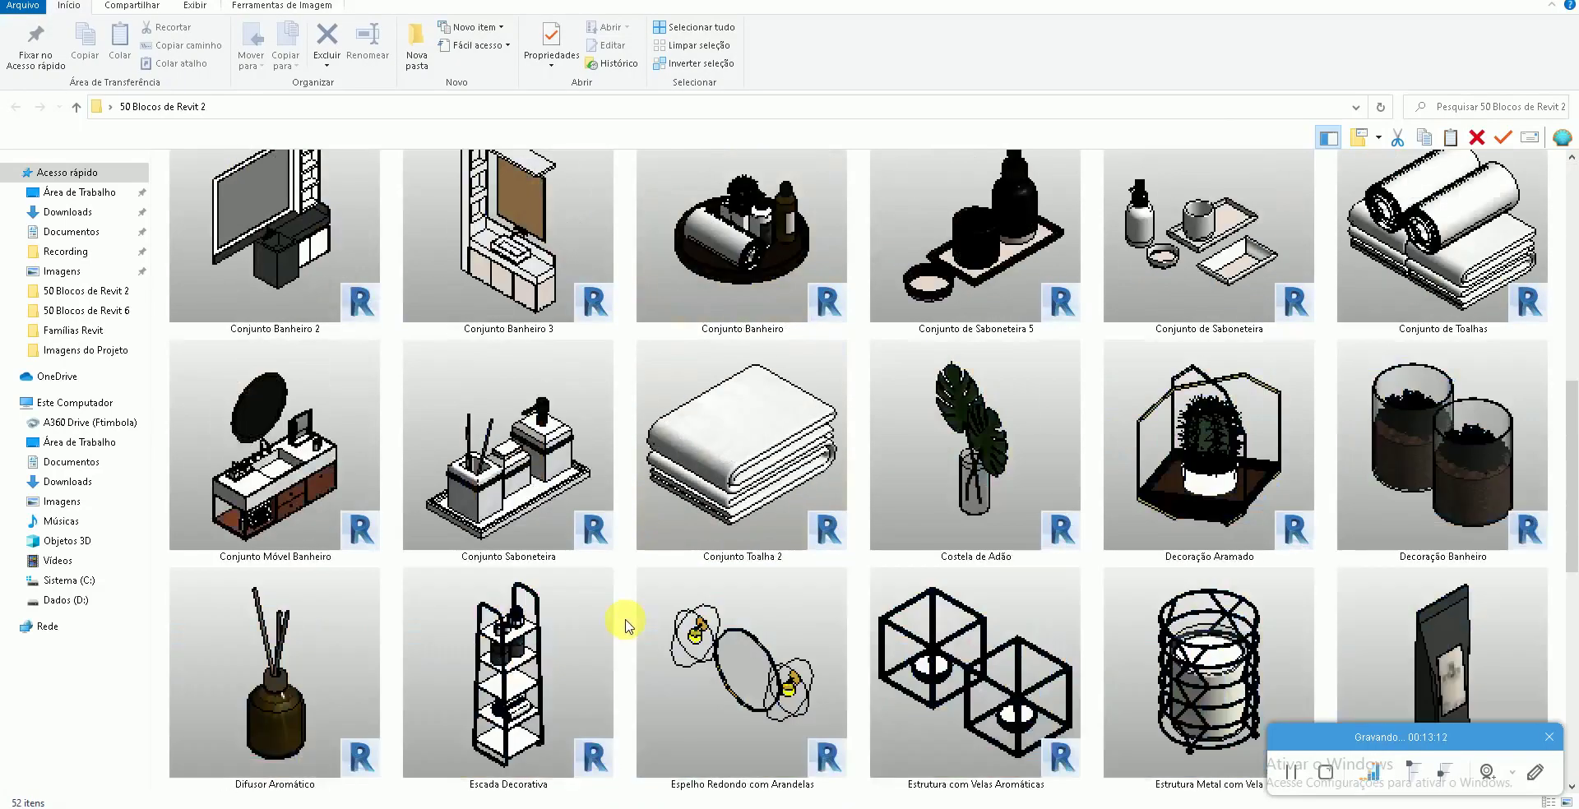
{"action": "scroll", "coordinate": [625, 627], "scroll_direction": "down", "scroll_amount": 1}
{"action": "scroll", "coordinate": [623, 625], "scroll_direction": "down", "scroll_amount": 2}
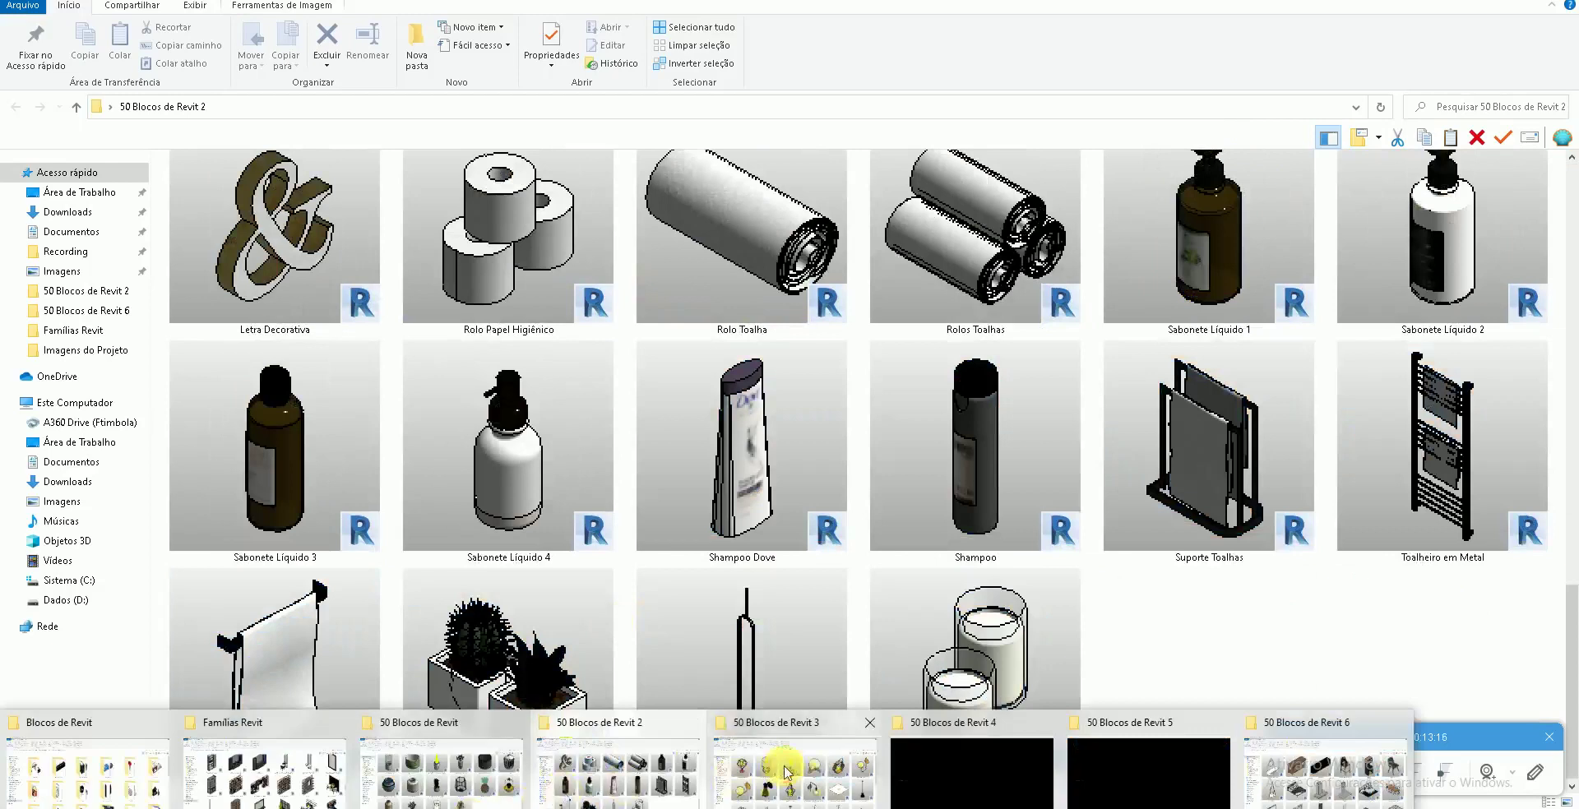
Step: Browse the 50 Blocos de Revit 3 lamps folder and the 50 Blocos de Revit 4 folder
{"action": "left_click", "coordinate": [782, 760]}
{"action": "scroll", "coordinate": [757, 647], "scroll_direction": "down", "scroll_amount": 1}
{"action": "scroll", "coordinate": [755, 643], "scroll_direction": "down", "scroll_amount": 1}
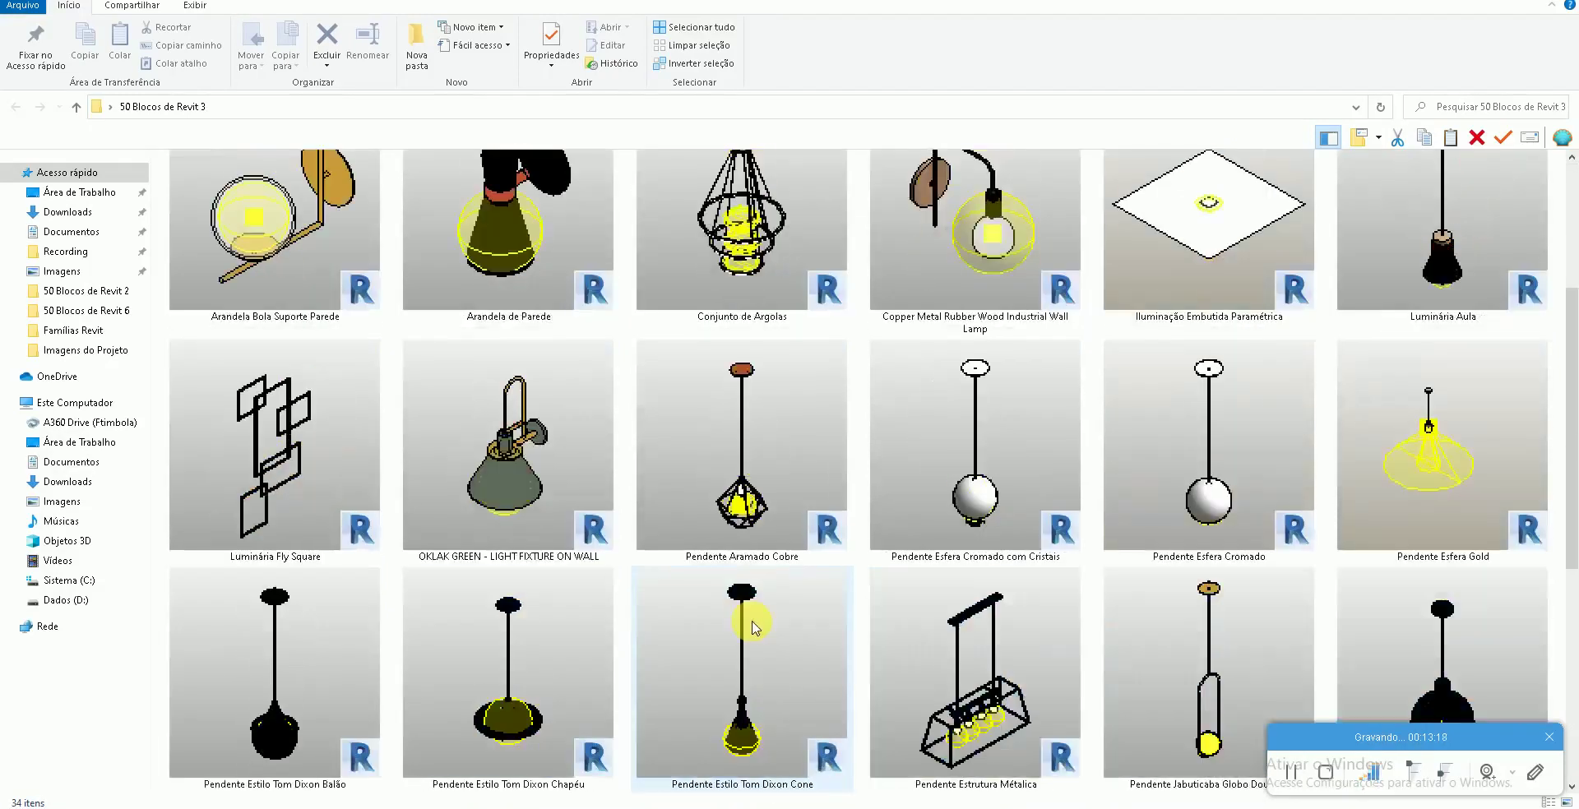
{"action": "scroll", "coordinate": [655, 648], "scroll_direction": "down", "scroll_amount": 1}
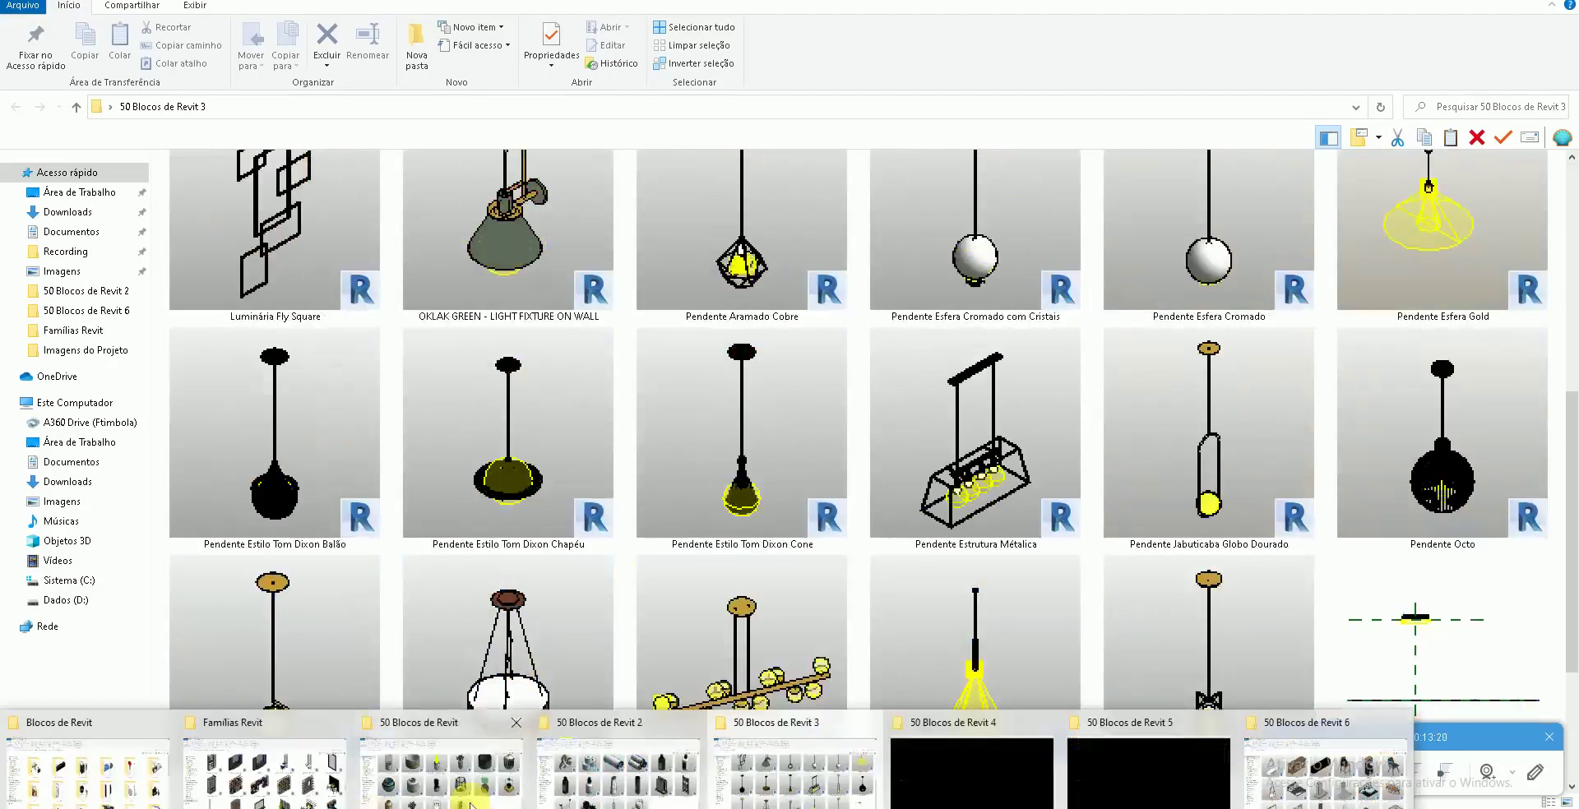
{"action": "left_click", "coordinate": [980, 758]}
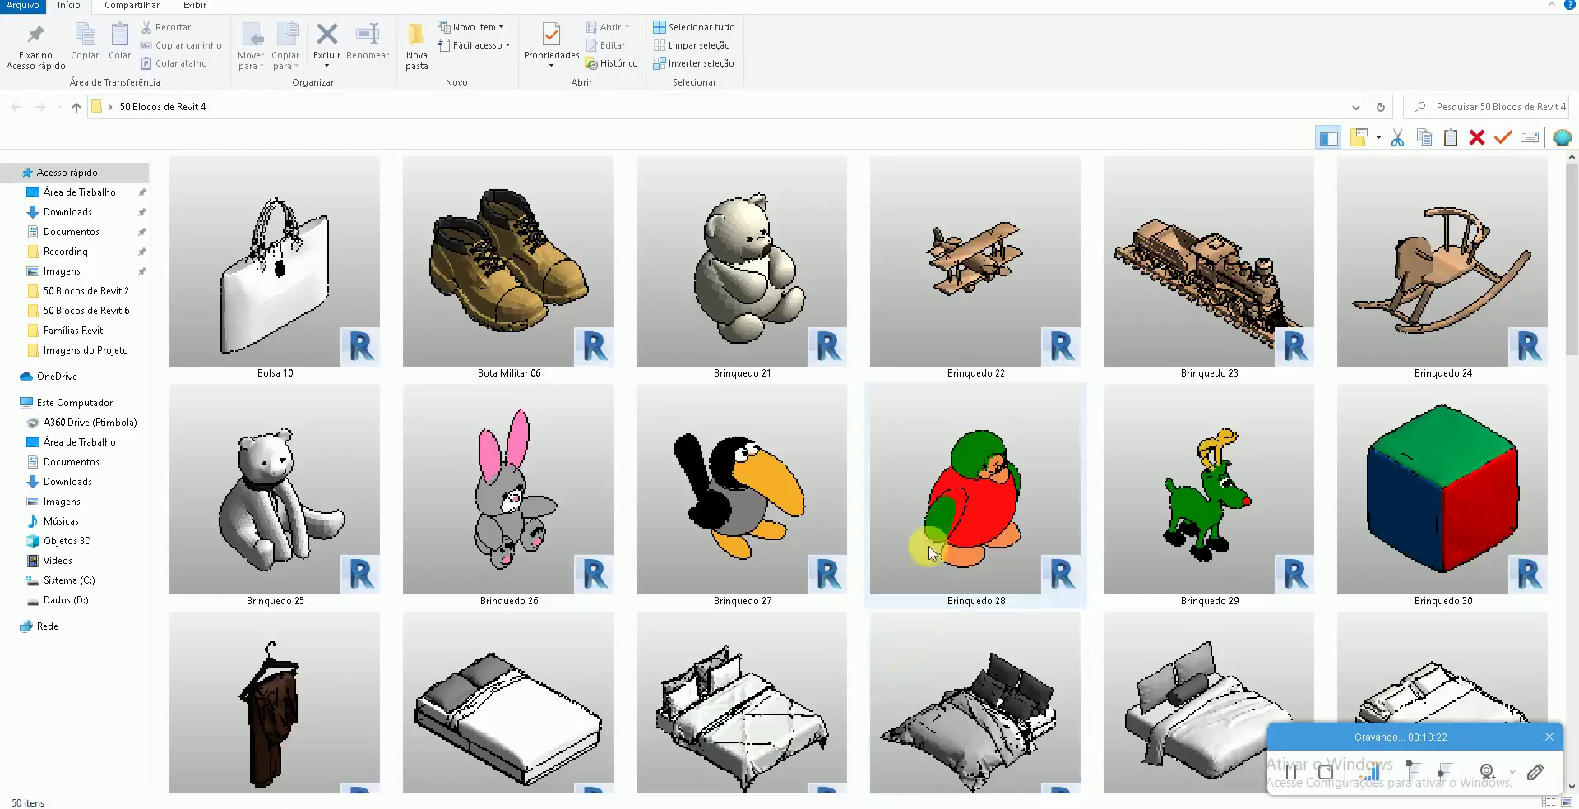
{"action": "scroll", "coordinate": [925, 536], "scroll_direction": "down", "scroll_amount": 1}
{"action": "scroll", "coordinate": [924, 537], "scroll_direction": "down", "scroll_amount": 2}
{"action": "scroll", "coordinate": [929, 541], "scroll_direction": "down", "scroll_amount": 2}
{"action": "scroll", "coordinate": [932, 544], "scroll_direction": "down", "scroll_amount": 1}
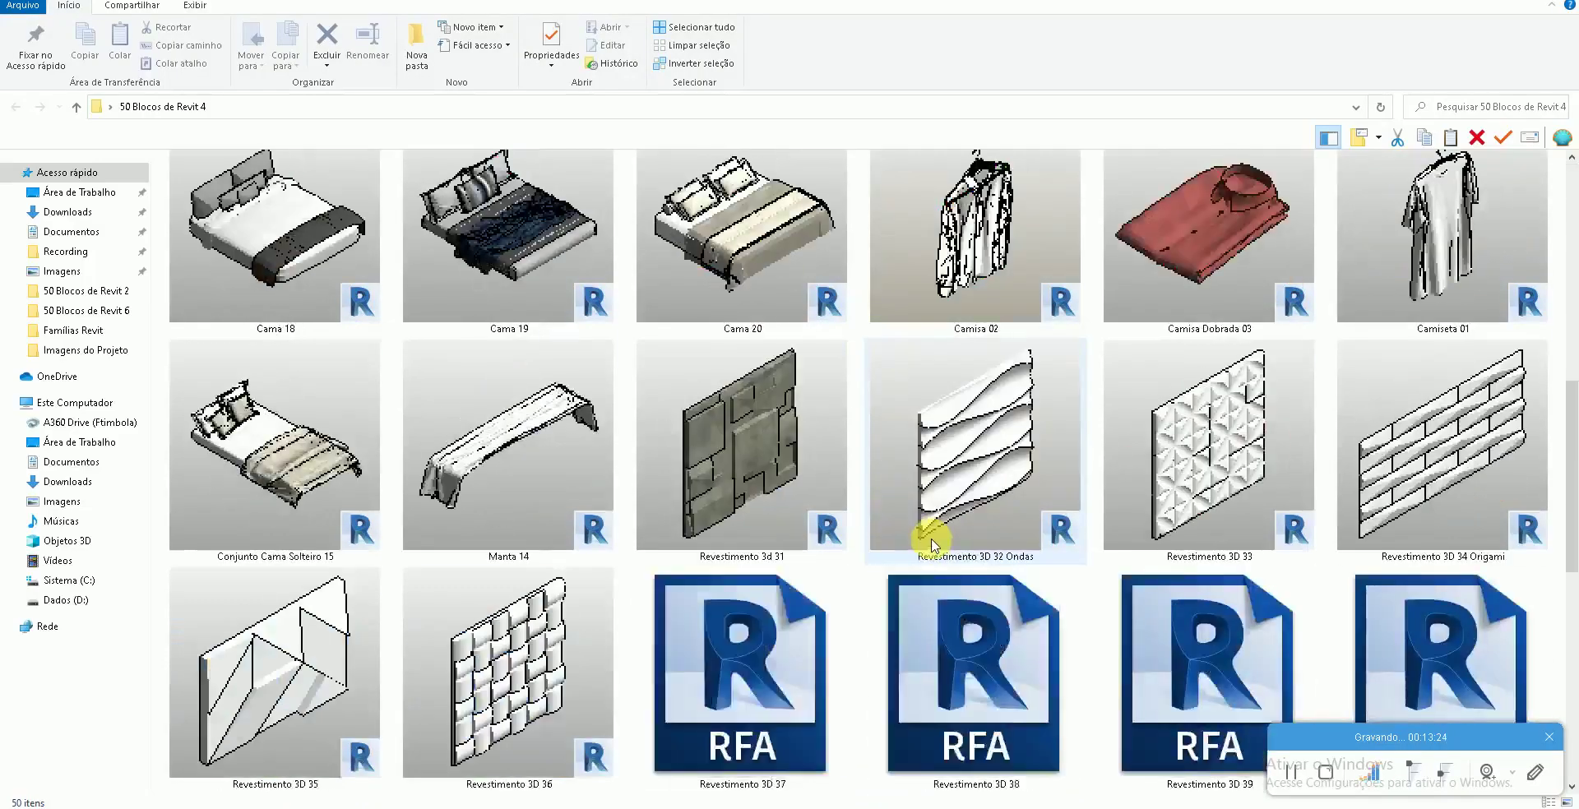
{"action": "scroll", "coordinate": [930, 543], "scroll_direction": "down", "scroll_amount": 1}
{"action": "scroll", "coordinate": [928, 543], "scroll_direction": "down", "scroll_amount": 1}
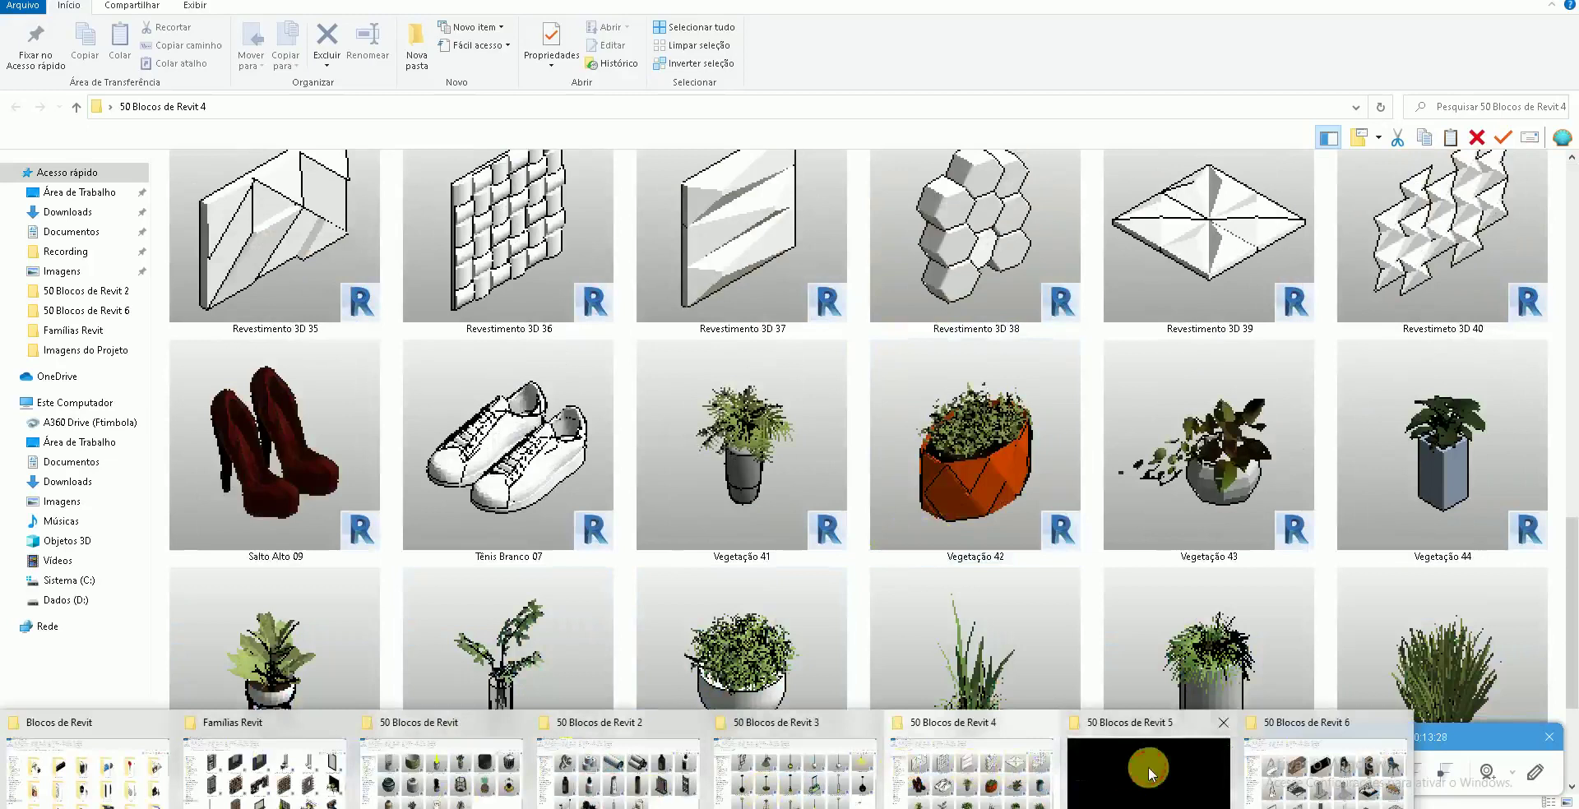
Step: Browse the 50 Blocos de Revit 5 and 6 folders, then show the Dados (D:) drive
{"action": "left_click", "coordinate": [1148, 760]}
{"action": "scroll", "coordinate": [1149, 575], "scroll_direction": "down", "scroll_amount": 1}
{"action": "scroll", "coordinate": [1149, 551], "scroll_direction": "down", "scroll_amount": 3}
{"action": "scroll", "coordinate": [1149, 545], "scroll_direction": "down", "scroll_amount": 2}
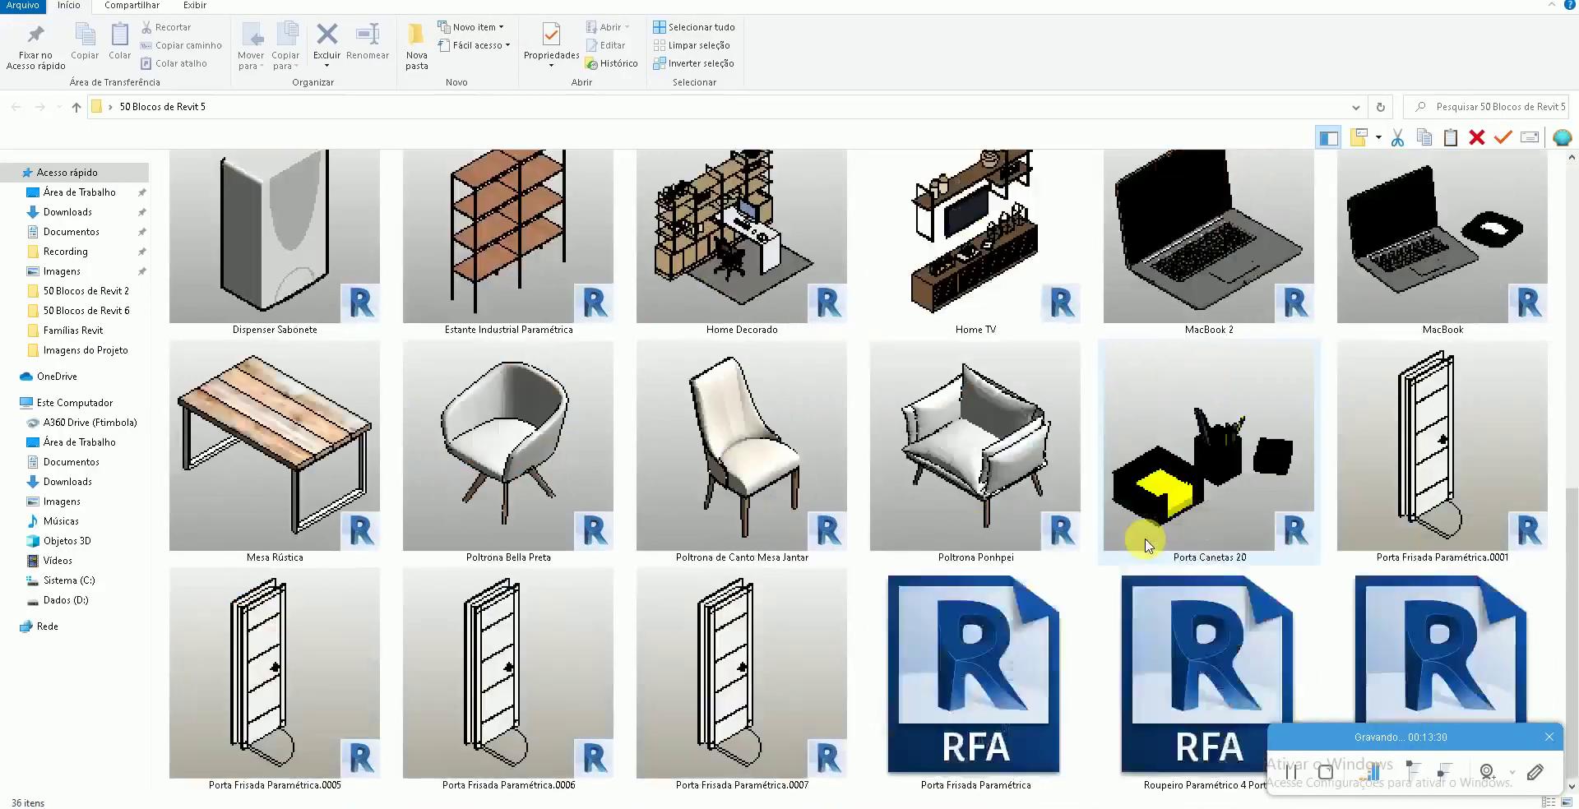
{"action": "scroll", "coordinate": [1149, 546], "scroll_direction": "up", "scroll_amount": 2}
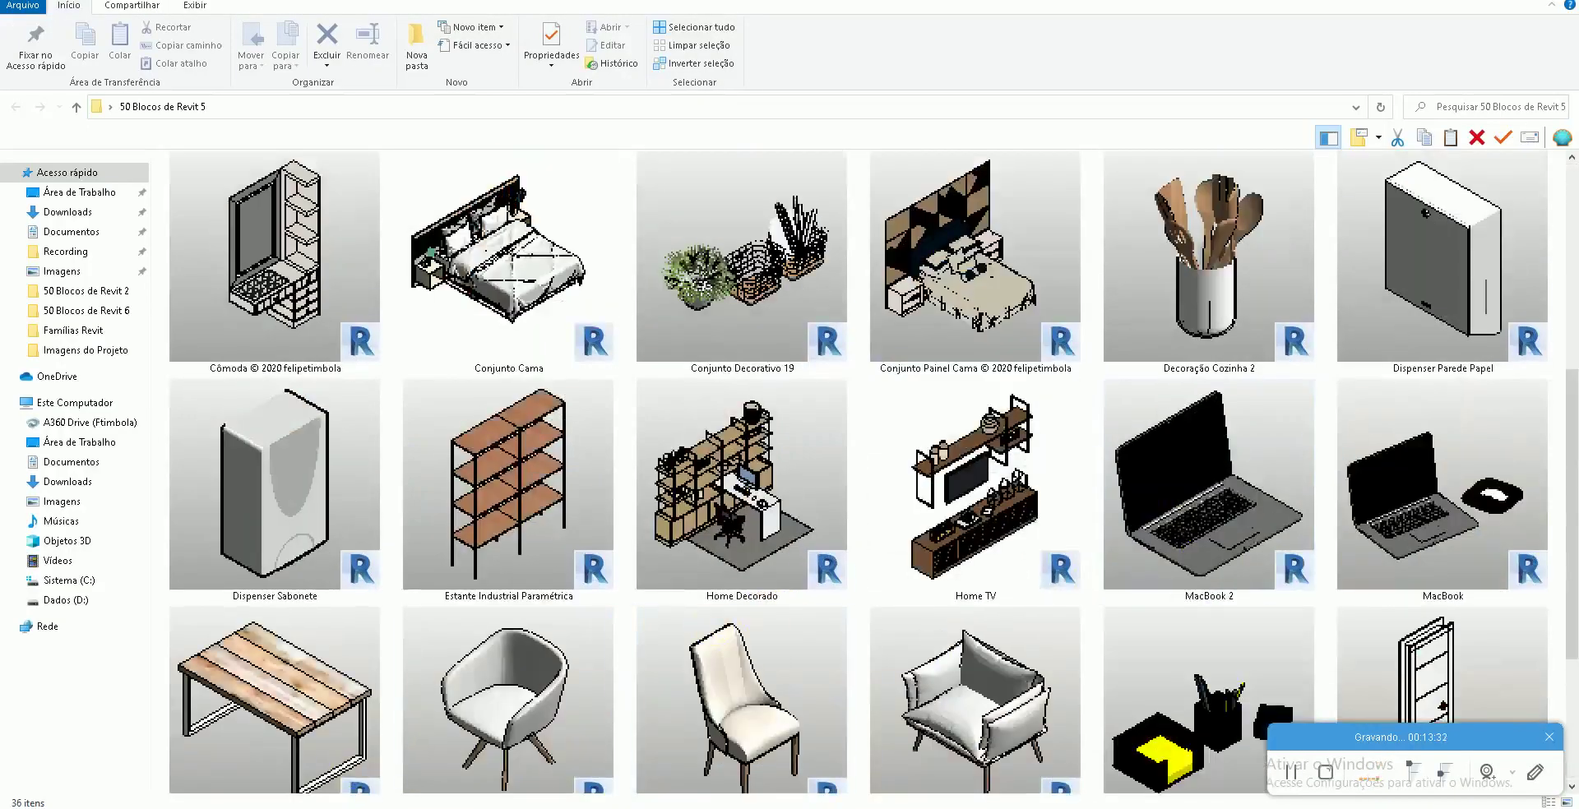
{"action": "left_click", "coordinate": [1304, 757]}
{"action": "scroll", "coordinate": [1075, 491], "scroll_direction": "down", "scroll_amount": 1}
{"action": "scroll", "coordinate": [1075, 491], "scroll_direction": "down", "scroll_amount": 1}
{"action": "scroll", "coordinate": [1069, 491], "scroll_direction": "down", "scroll_amount": 1}
{"action": "scroll", "coordinate": [1069, 491], "scroll_direction": "down", "scroll_amount": 2}
{"action": "scroll", "coordinate": [1098, 489], "scroll_direction": "down", "scroll_amount": 1}
{"action": "scroll", "coordinate": [1099, 481], "scroll_direction": "down", "scroll_amount": 1}
{"action": "scroll", "coordinate": [1101, 475], "scroll_direction": "up", "scroll_amount": 1}
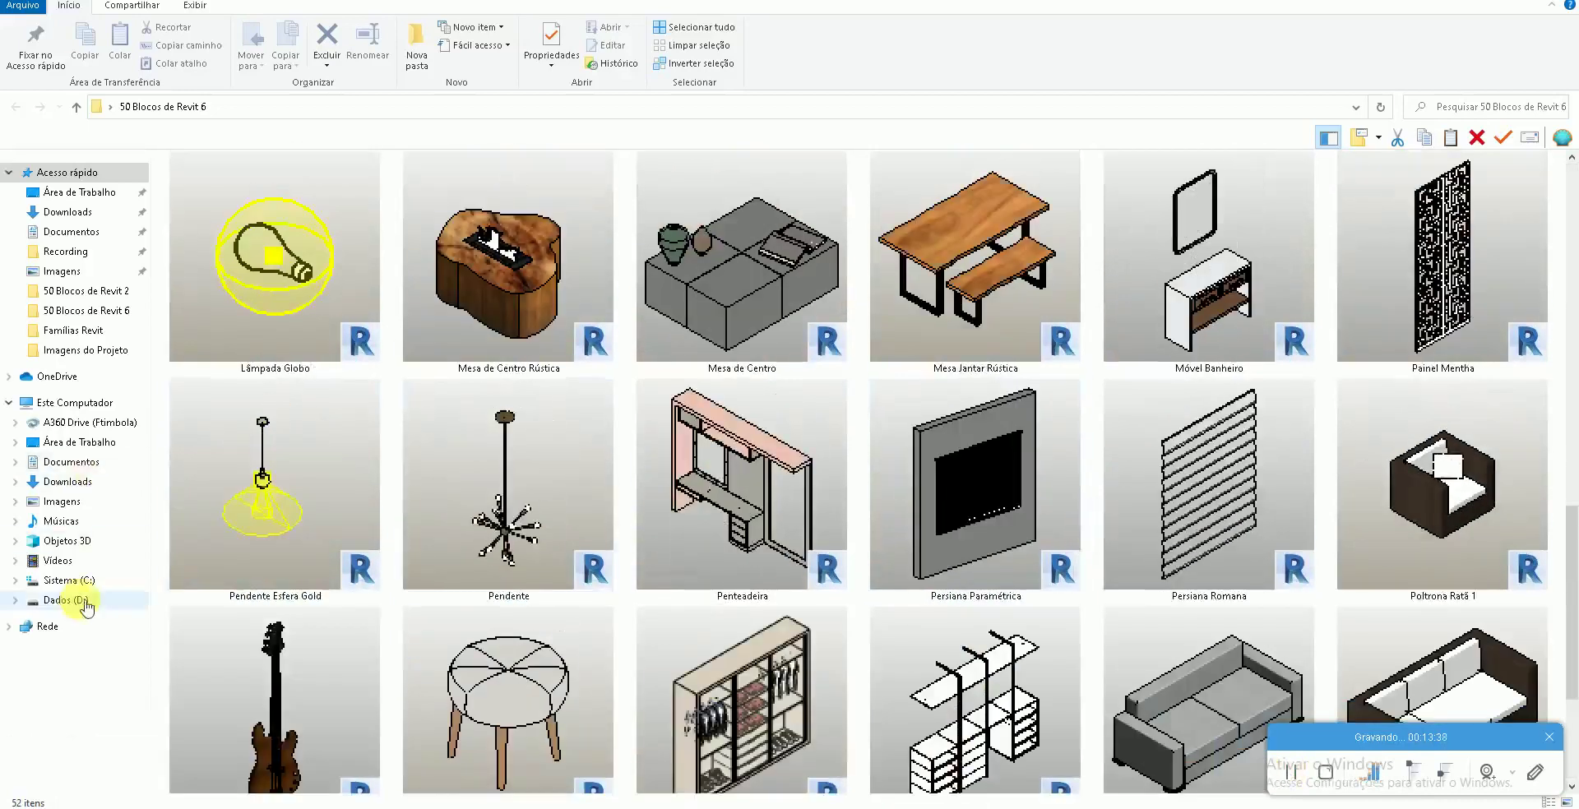
{"action": "left_click", "coordinate": [80, 603]}
{"action": "left_click", "coordinate": [646, 245]}
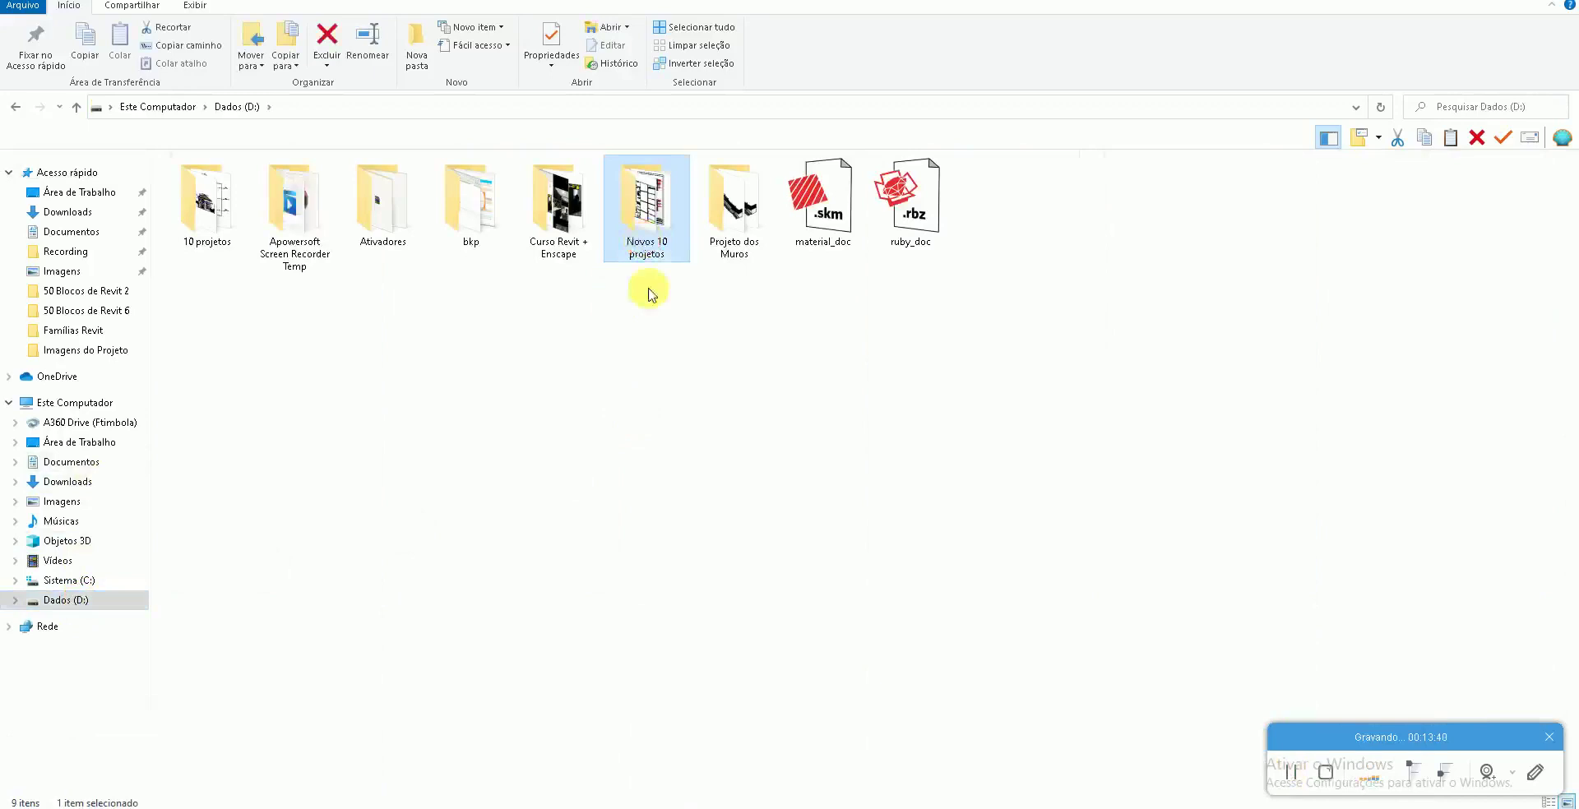
Step: Peek into Novos 10 projetos, go back, and open the Curso Revit + Enscape folder
{"action": "double_click", "coordinate": [646, 244]}
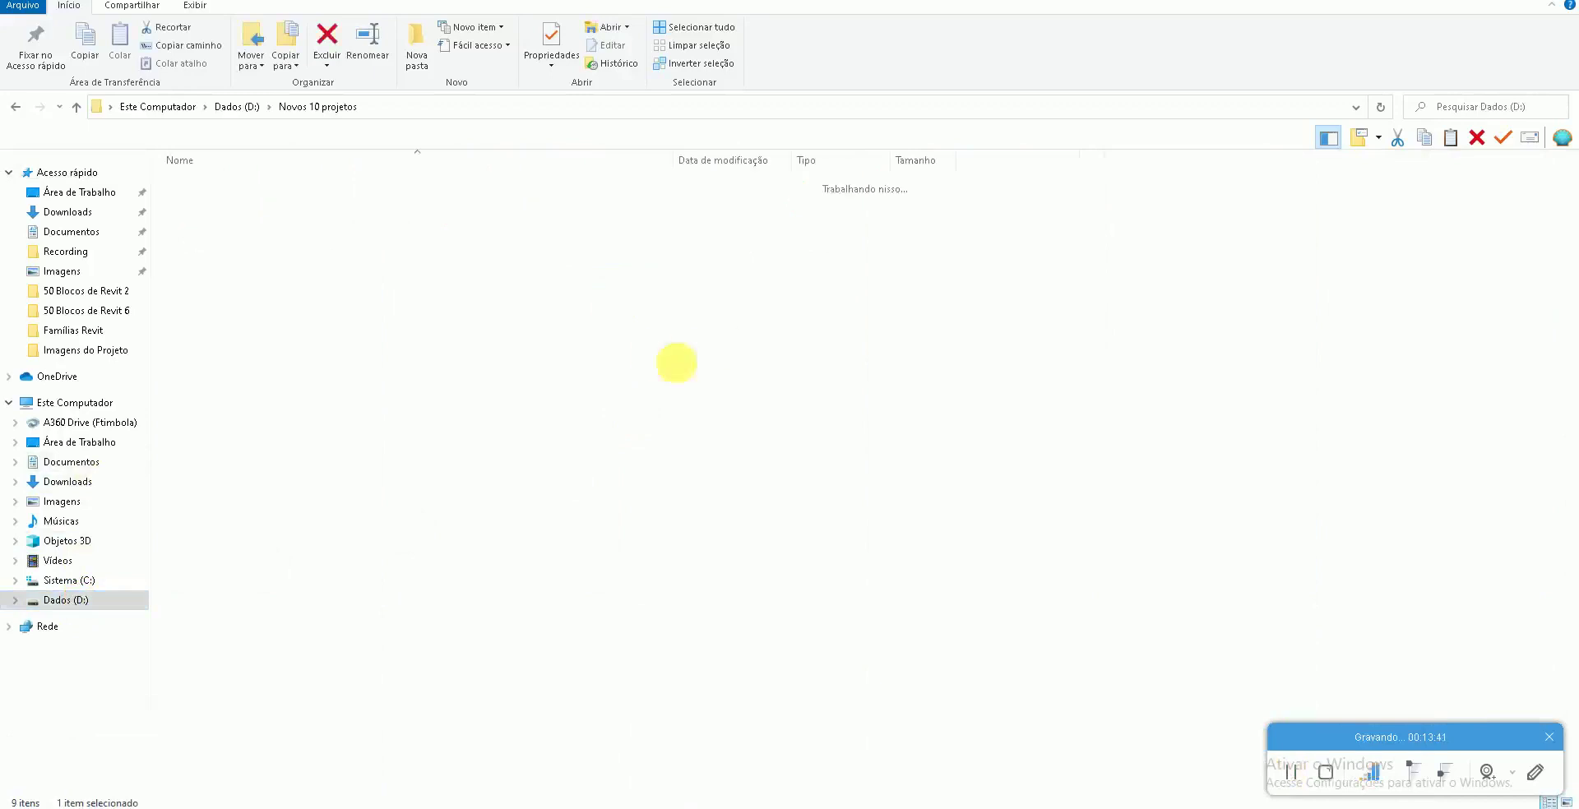
{"action": "left_click", "coordinate": [16, 110]}
{"action": "double_click", "coordinate": [576, 245]}
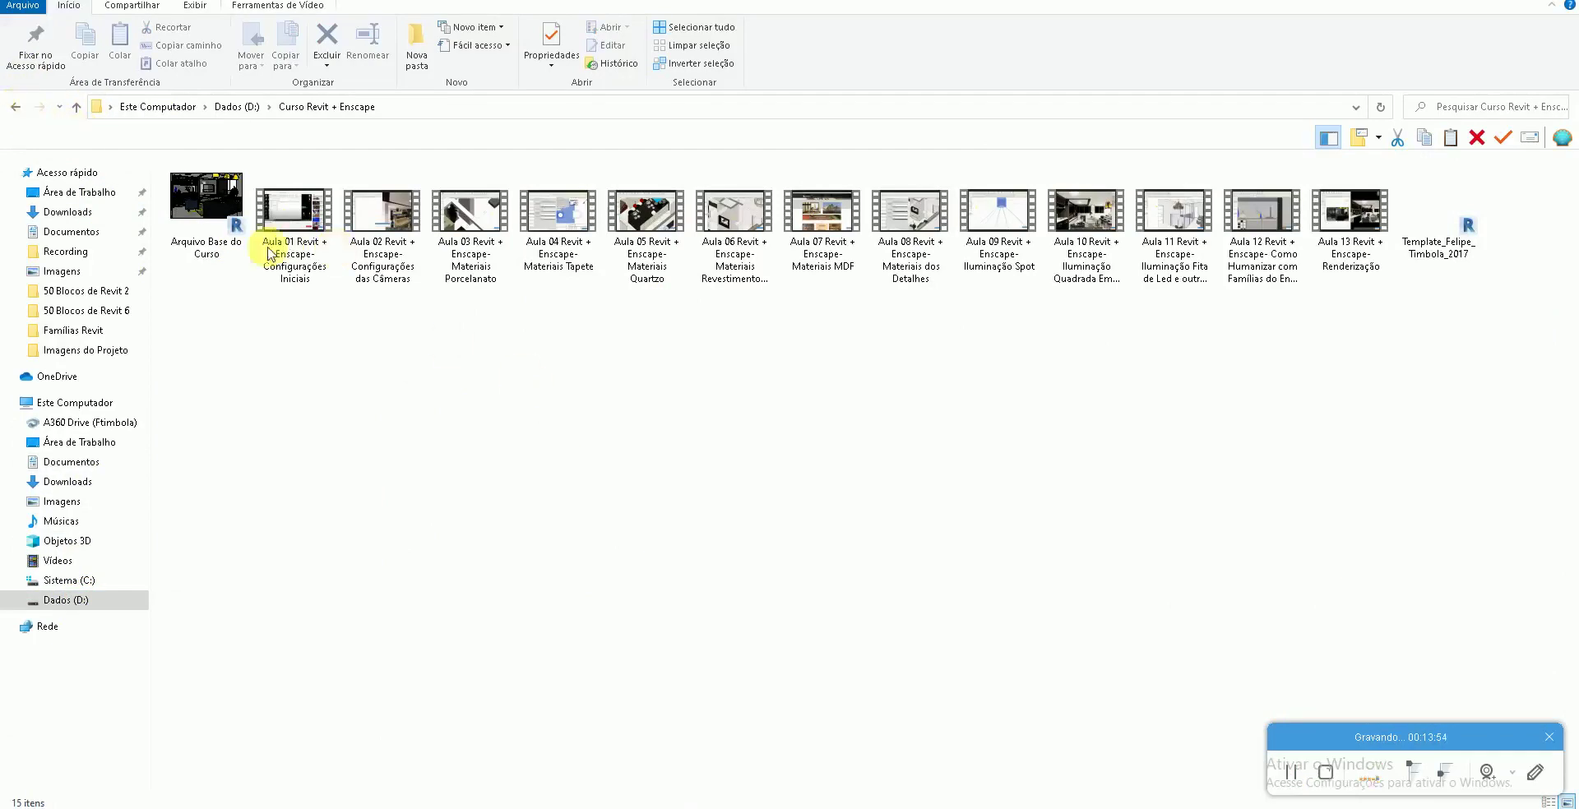
Step: Return to Dados (D:) and open the interiors Revit course folder inside bkp
{"action": "left_click", "coordinate": [16, 108]}
{"action": "double_click", "coordinate": [471, 201]}
{"action": "double_click", "coordinate": [647, 206]}
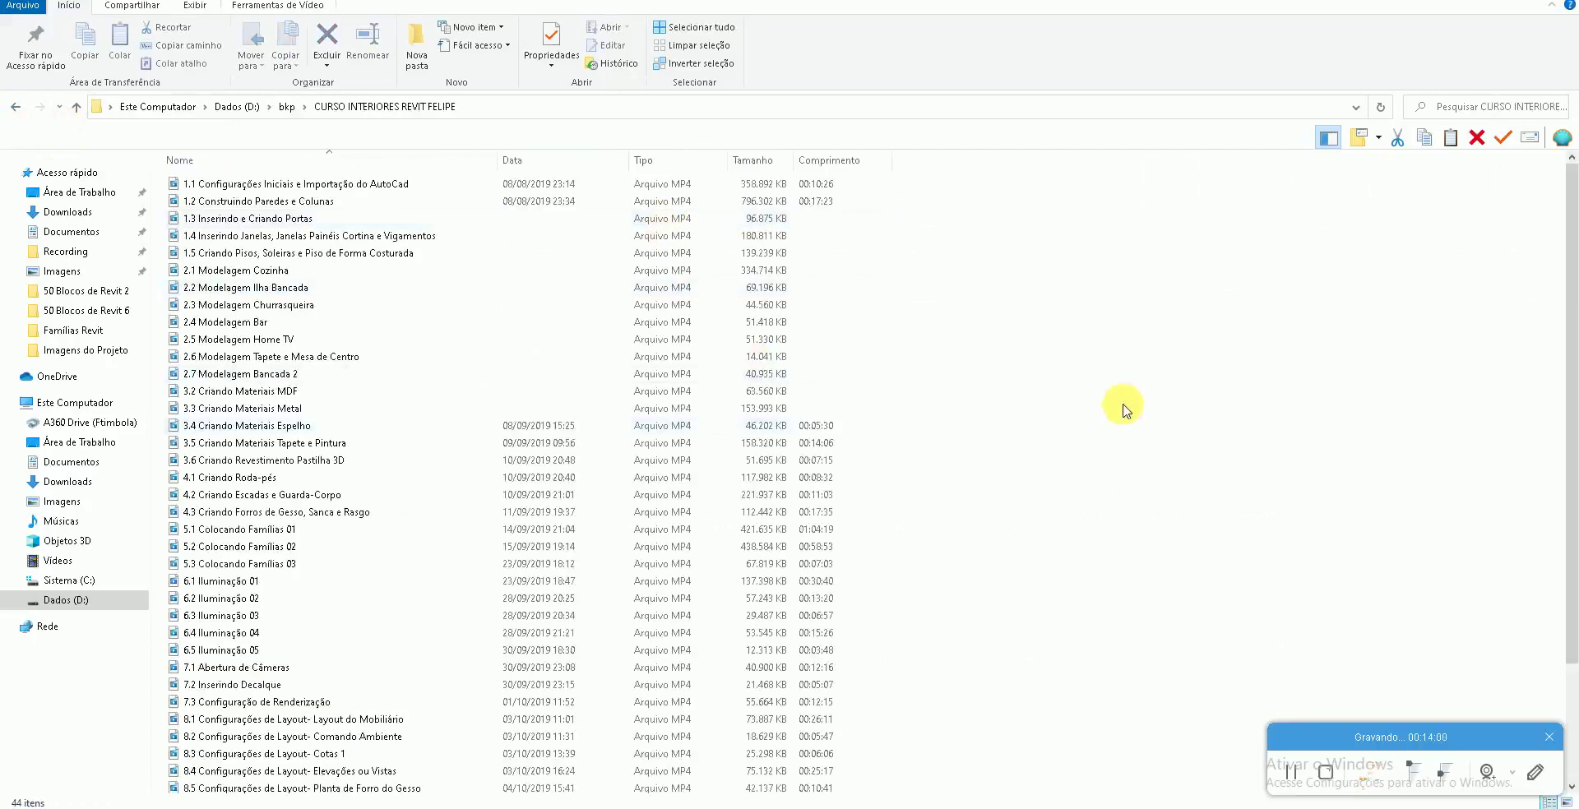